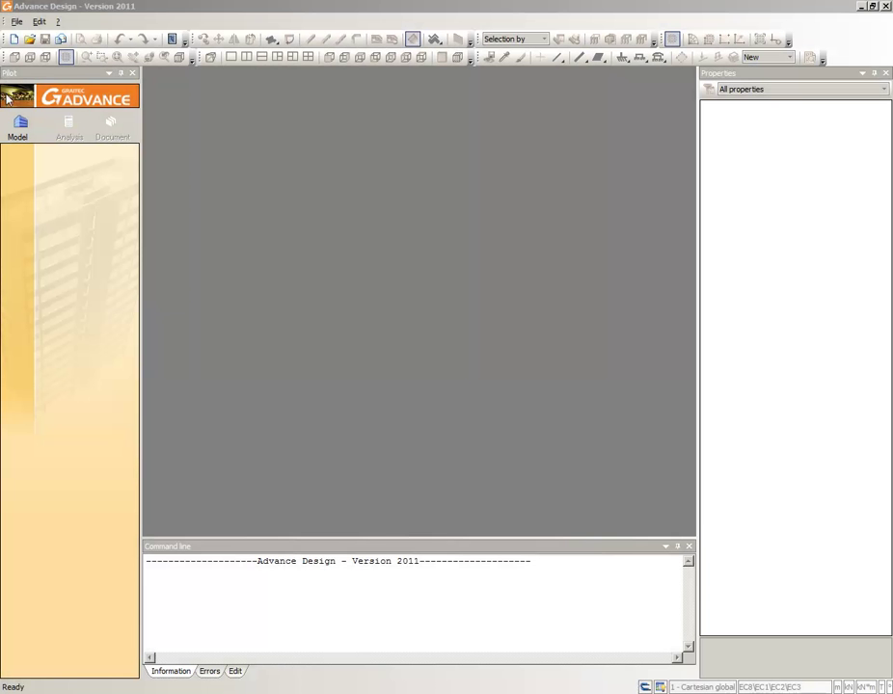
Step: Create a new project with the default 3D workspace, front view, B20 material and R200*300 cross section
{"action": "left_click", "coordinate": [14, 38]}
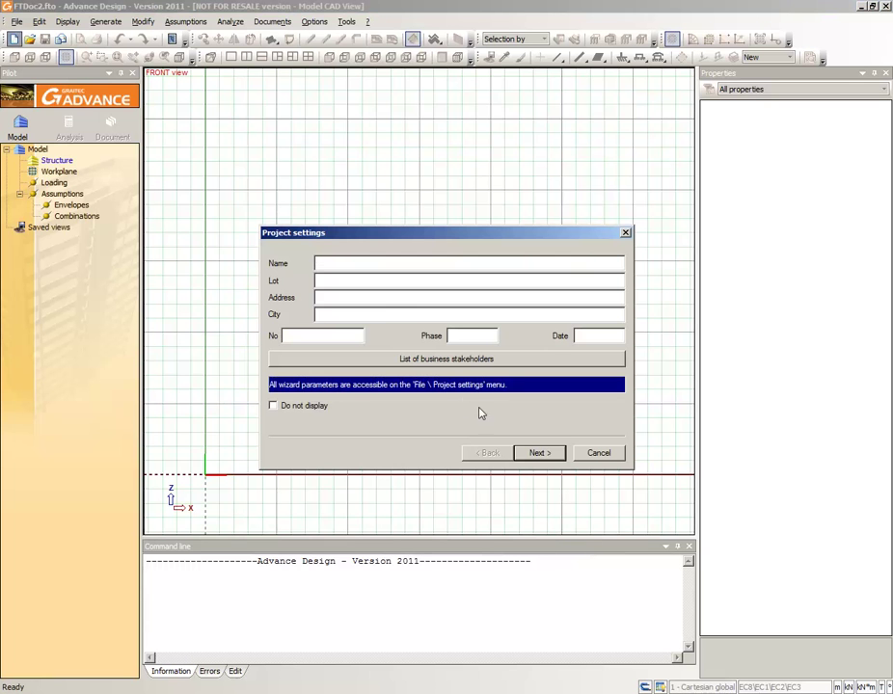
{"action": "left_click", "coordinate": [538, 453]}
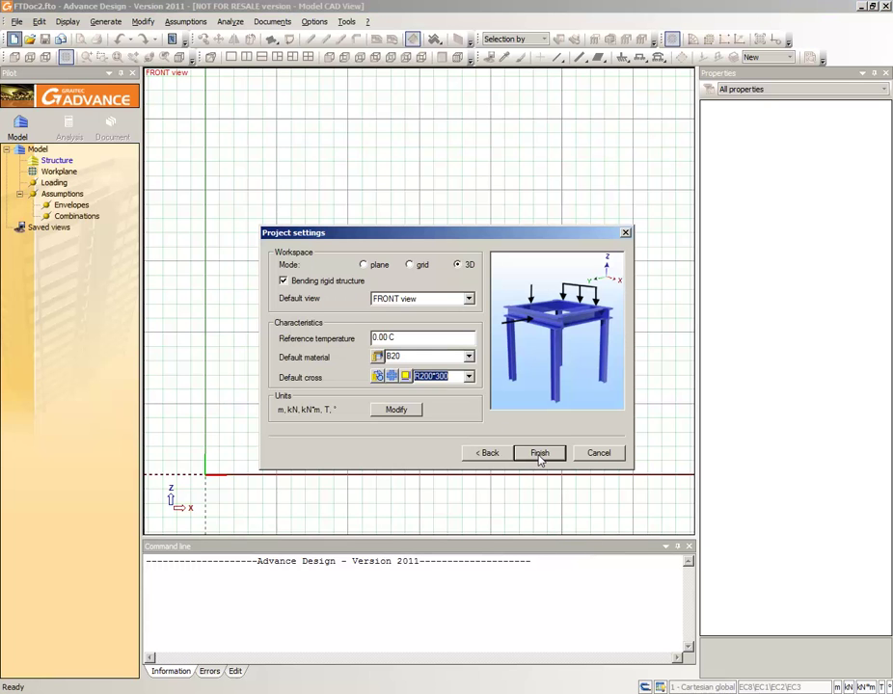
{"action": "left_click", "coordinate": [539, 455]}
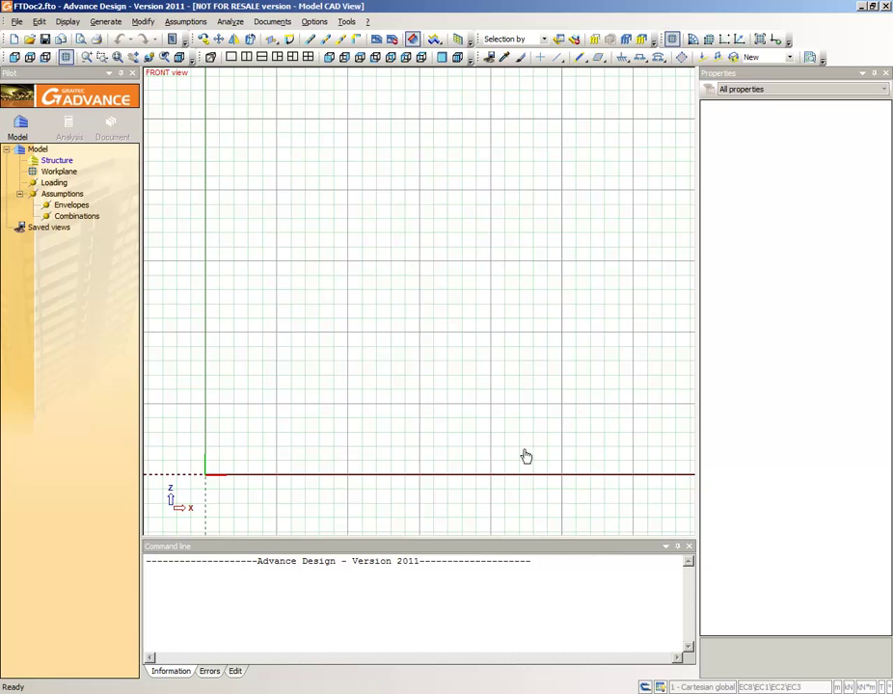
Step: Create a subsystem named Portal frames under Structure
{"action": "right_click", "coordinate": [56, 161]}
{"action": "mouse_move", "coordinate": [144, 242]}
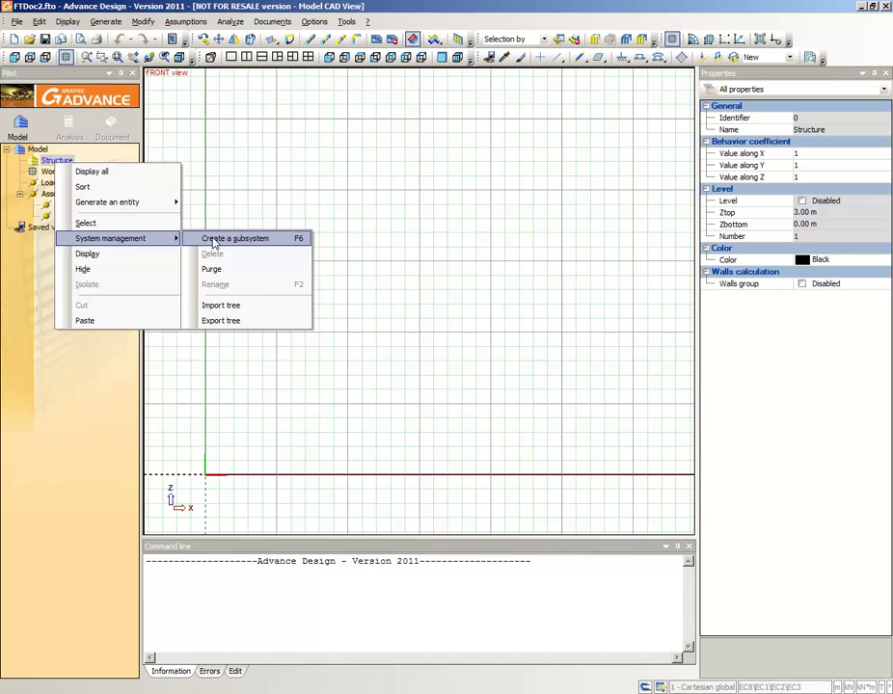
{"action": "left_click", "coordinate": [213, 239]}
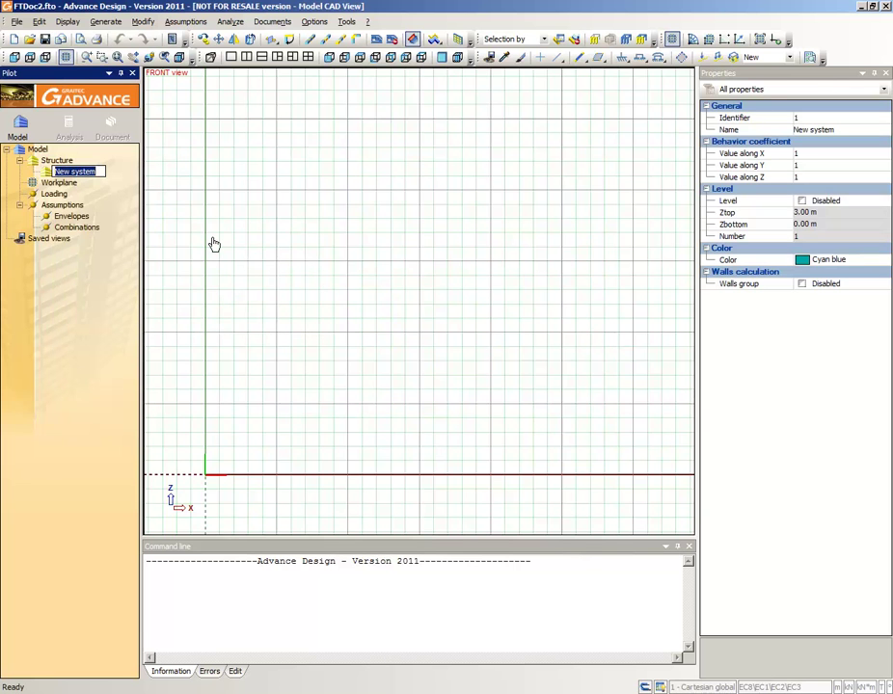
{"action": "type", "text": "Po"}
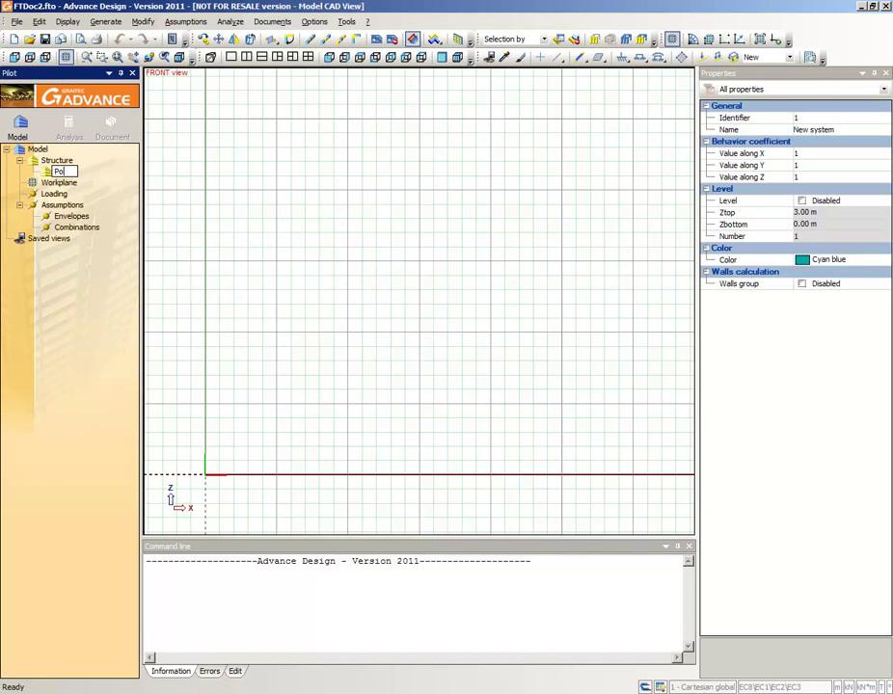
{"action": "type", "text": "rtal frames"}
Step: Add a subsystem named Storey under Structure
{"action": "left_click", "coordinate": [58, 162]}
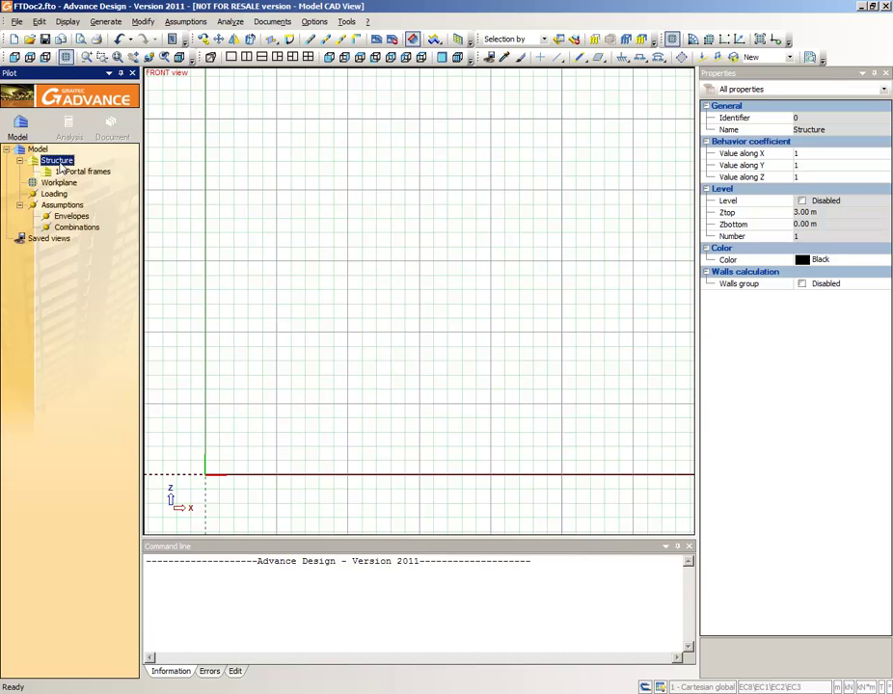
{"action": "right_click", "coordinate": [61, 168]}
{"action": "mouse_move", "coordinate": [145, 235]}
{"action": "left_click", "coordinate": [226, 235]}
{"action": "type", "text": "Storey"}
{"action": "key", "text": "Return"}
Step: Add a subsystem named Roof under Structure
{"action": "right_click", "coordinate": [58, 160]}
{"action": "mouse_move", "coordinate": [149, 235]}
{"action": "left_click", "coordinate": [226, 240]}
{"action": "type", "text": "Roff"}
{"action": "key", "text": "BackSpace"}
{"action": "key", "text": "BackSpace"}
{"action": "type", "text": "of"}
{"action": "key", "text": "Return"}
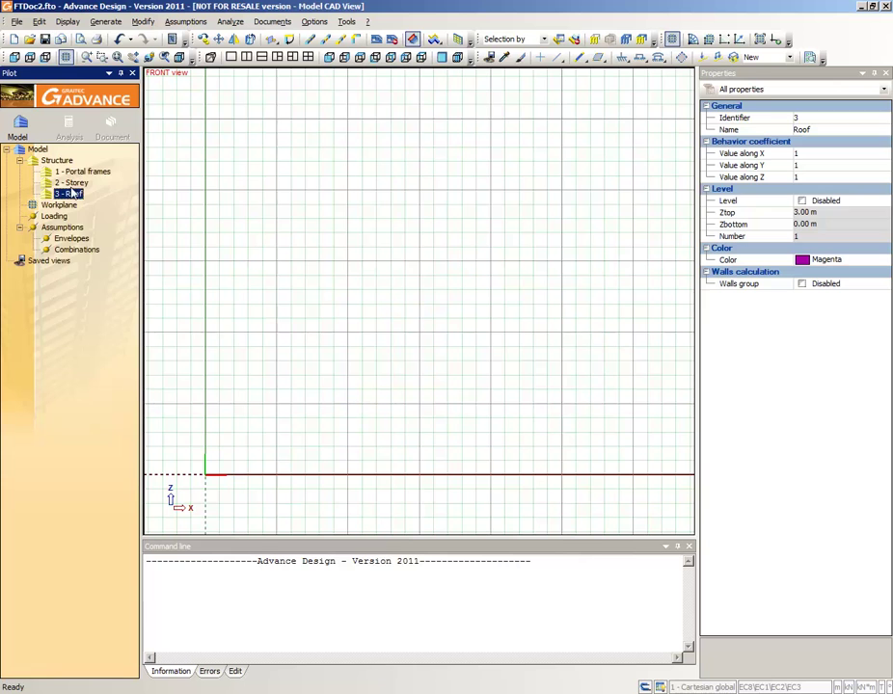
Step: Add a subsystem named Wind bracing under Structure
{"action": "right_click", "coordinate": [68, 160]}
{"action": "mouse_move", "coordinate": [213, 236]}
{"action": "left_click", "coordinate": [249, 238]}
{"action": "type", "text": "Wind bracing"}
{"action": "key", "text": "Return"}
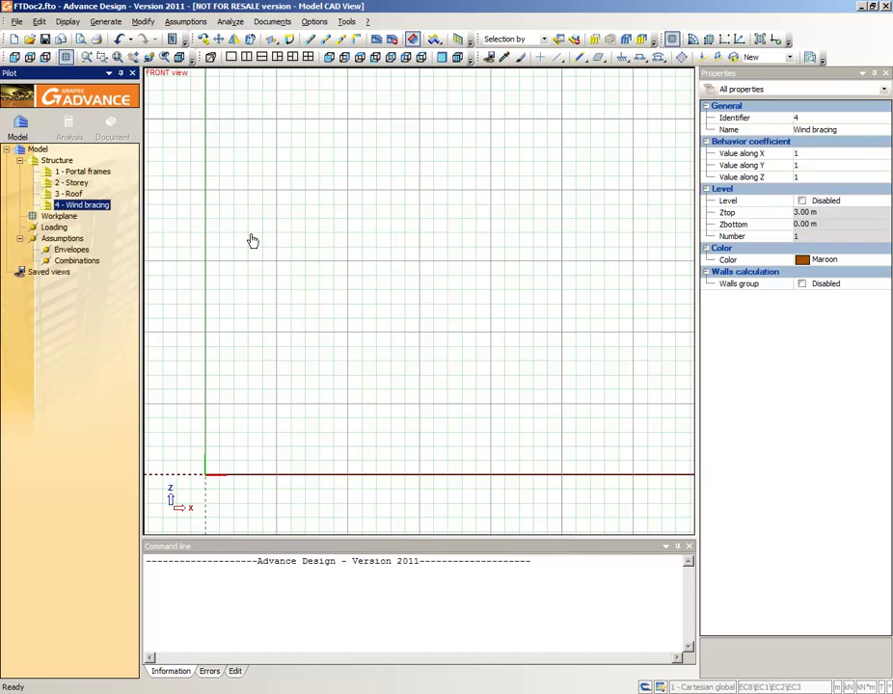
Step: Add a subsystem named Foundation under Structure
{"action": "right_click", "coordinate": [67, 160]}
{"action": "mouse_move", "coordinate": [183, 236]}
{"action": "left_click", "coordinate": [249, 238]}
{"action": "type", "text": "Foundation"}
{"action": "key", "text": "Return"}
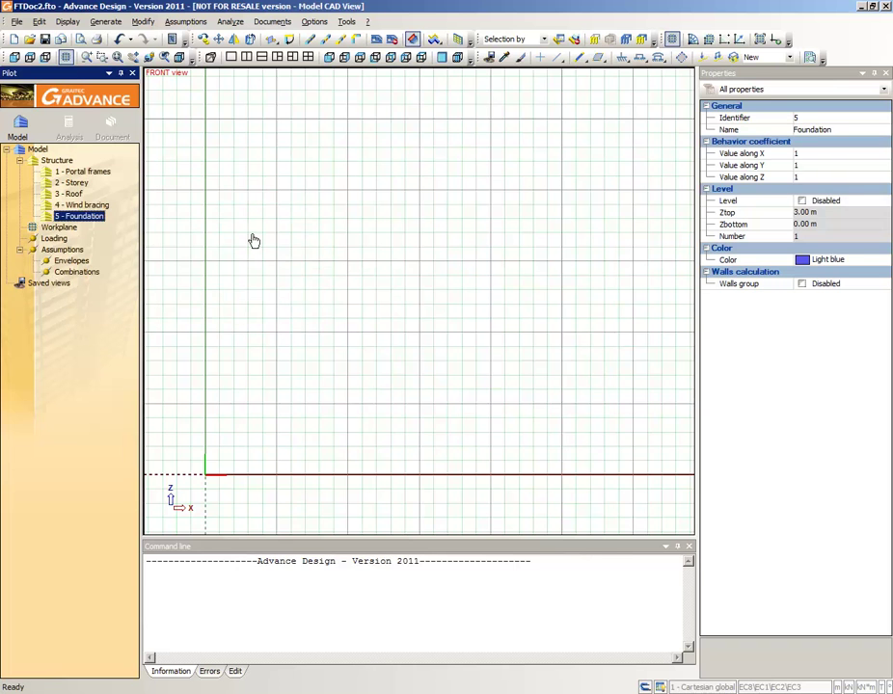
Step: Add a subsystem named Walls under Structure
{"action": "right_click", "coordinate": [68, 160]}
{"action": "mouse_move", "coordinate": [213, 237]}
{"action": "left_click", "coordinate": [249, 238]}
{"action": "type", "text": "Walls"}
{"action": "key", "text": "Return"}
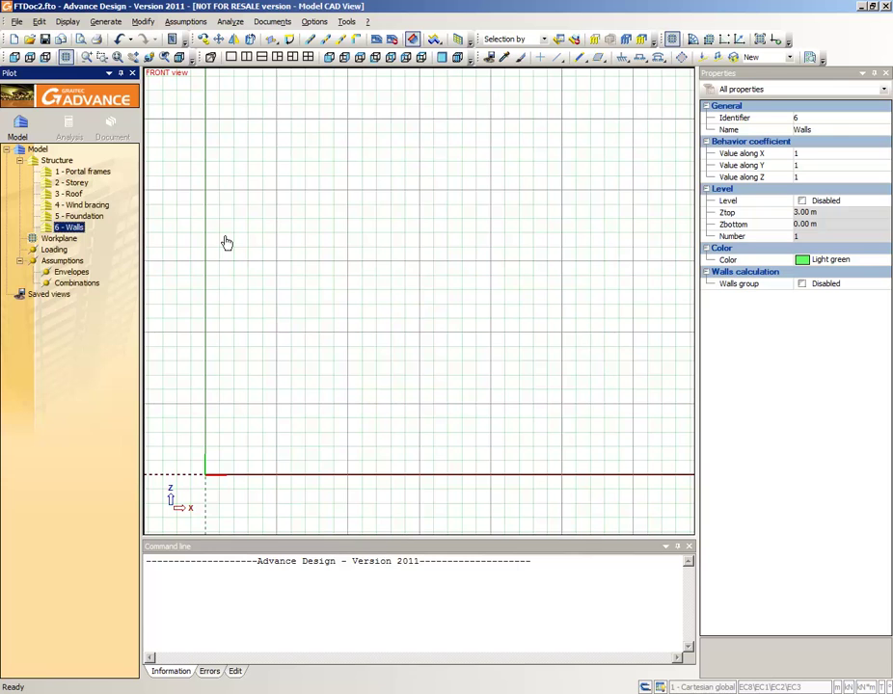
Step: Start a linear element in the Portal frames system and set its material to S235 steel
{"action": "left_click", "coordinate": [87, 171]}
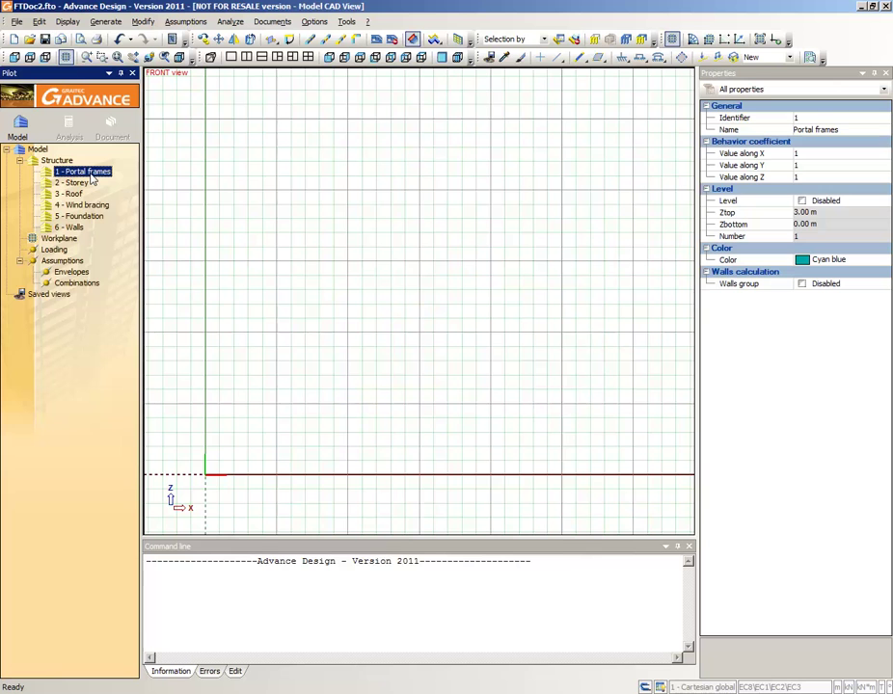
{"action": "left_click", "coordinate": [577, 59]}
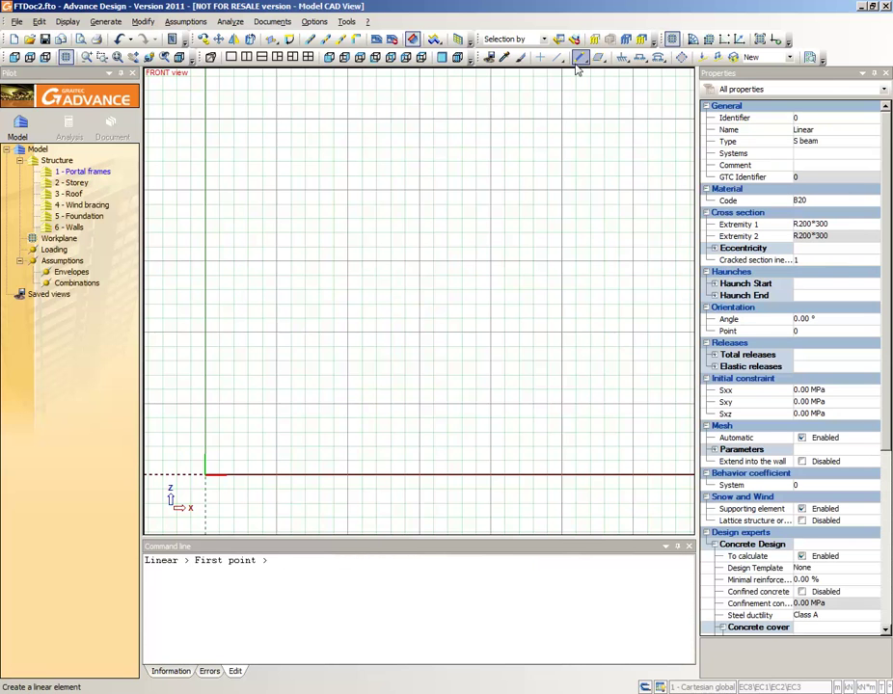
{"action": "left_click", "coordinate": [799, 201]}
{"action": "left_click", "coordinate": [803, 203]}
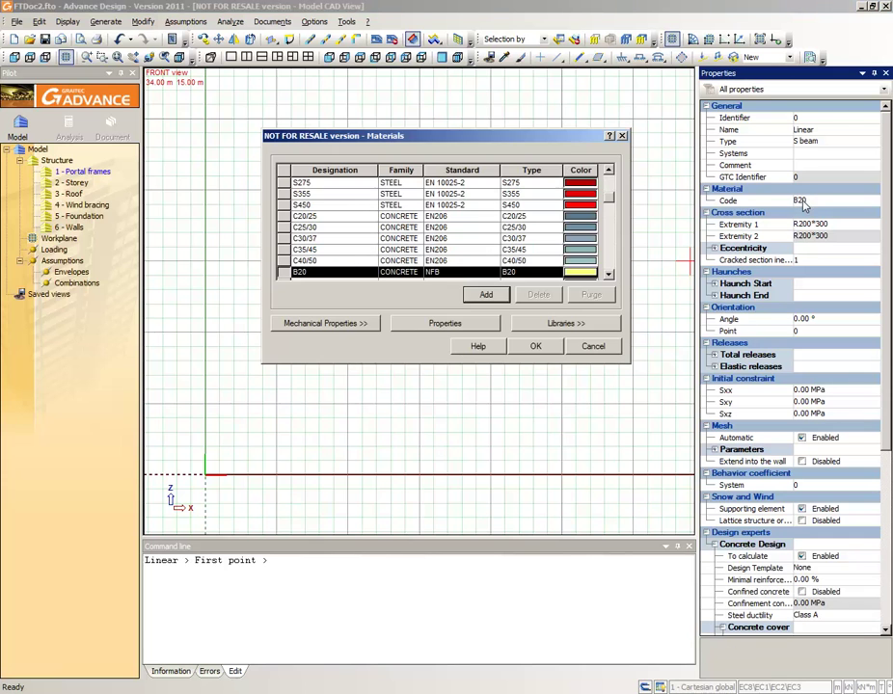
{"action": "left_click", "coordinate": [609, 171]}
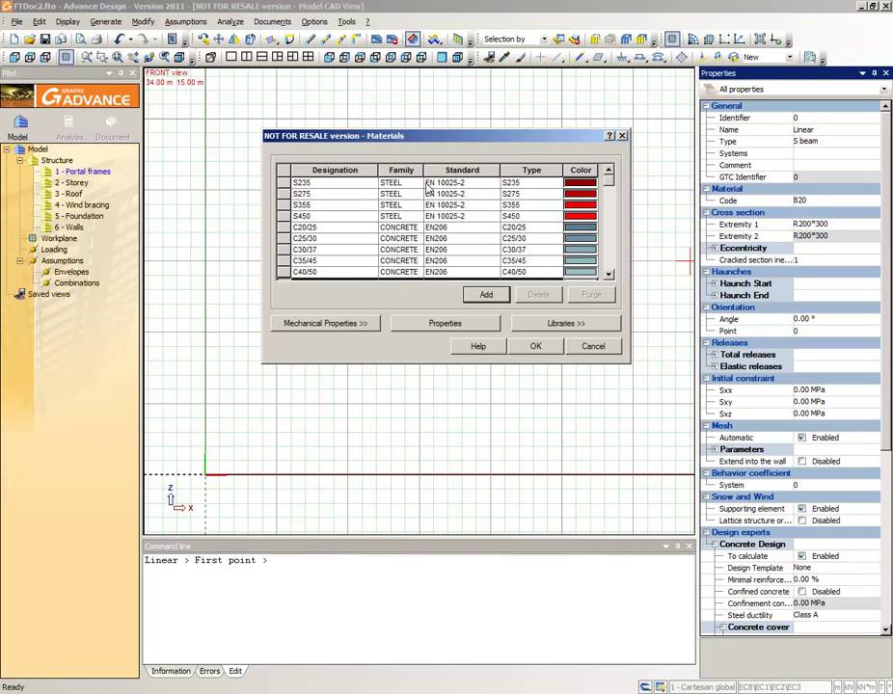
{"action": "left_click", "coordinate": [289, 183]}
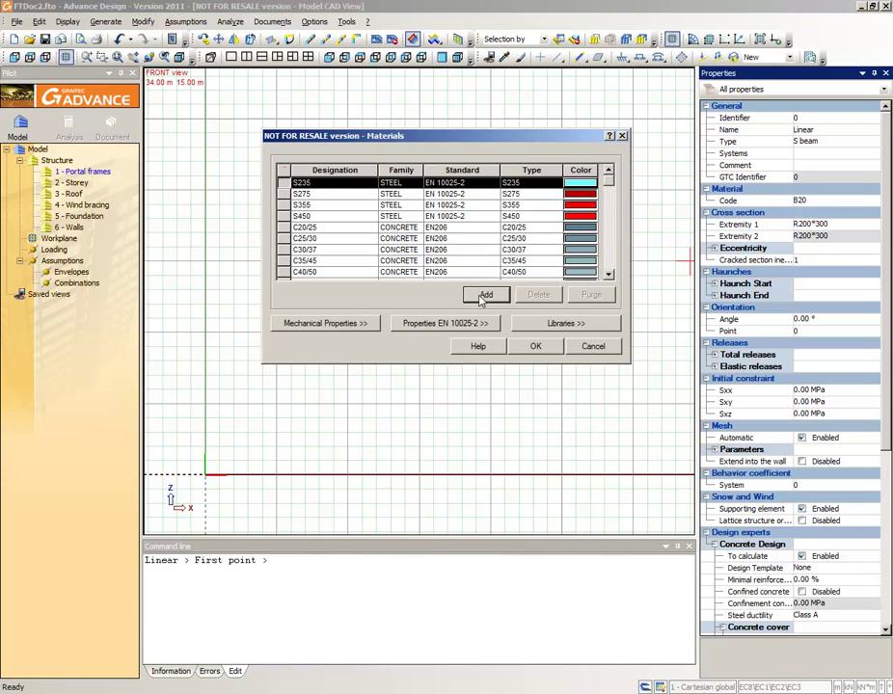
{"action": "left_click", "coordinate": [533, 347]}
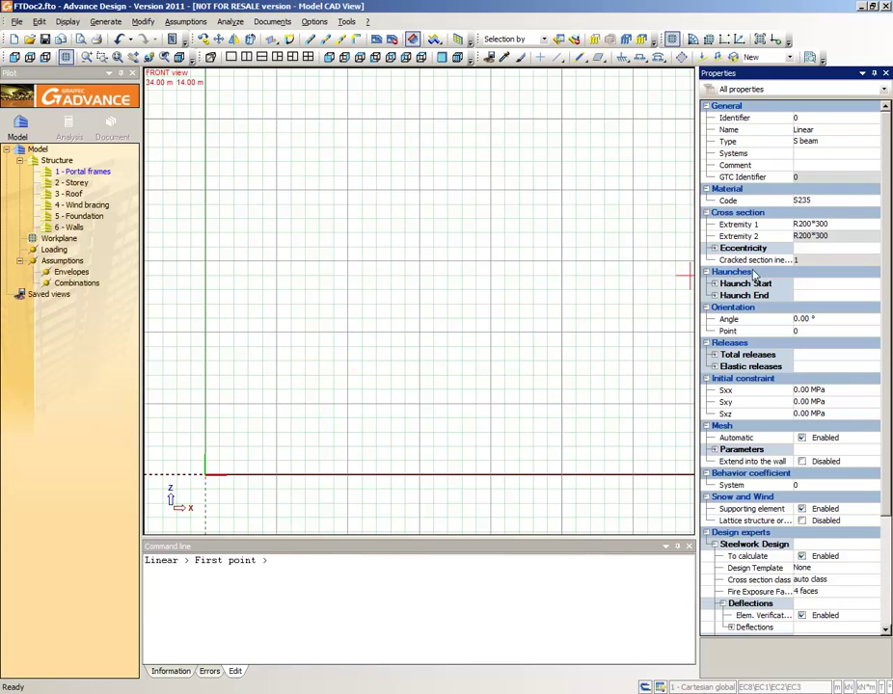
Step: Set the linear element's cross section to 406x178x67 UKB from the UK Steel Sections library
{"action": "left_click", "coordinate": [798, 226]}
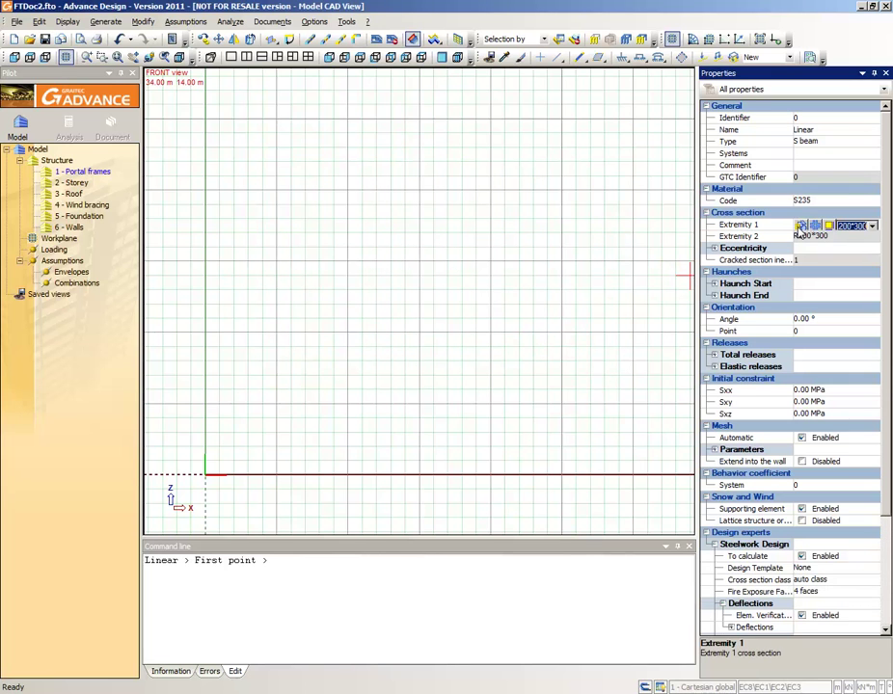
{"action": "left_click", "coordinate": [801, 226]}
{"action": "left_click", "coordinate": [295, 254]}
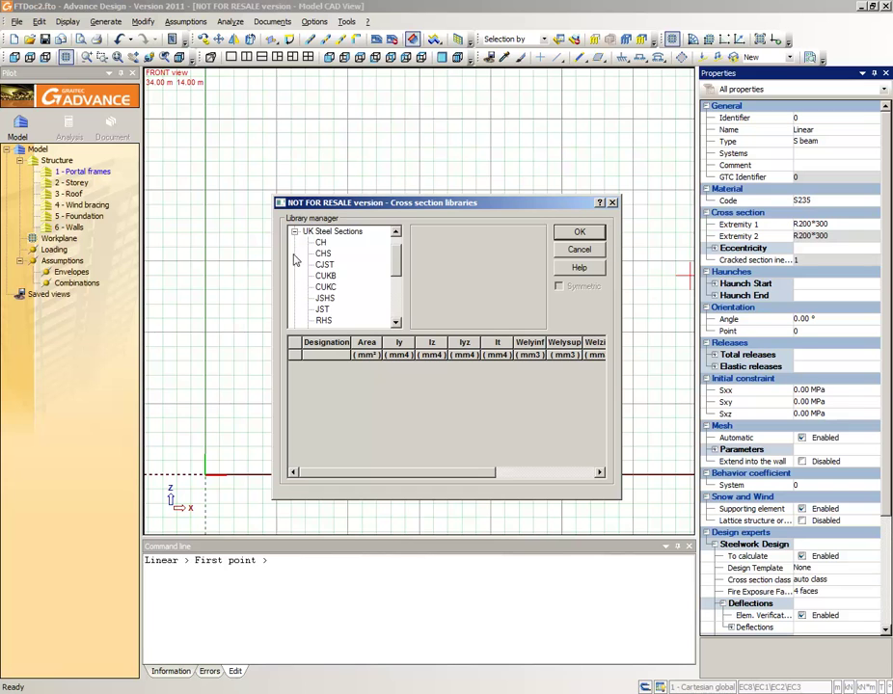
{"action": "scroll", "coordinate": [337, 289], "scroll_direction": "down", "scroll_amount": 2}
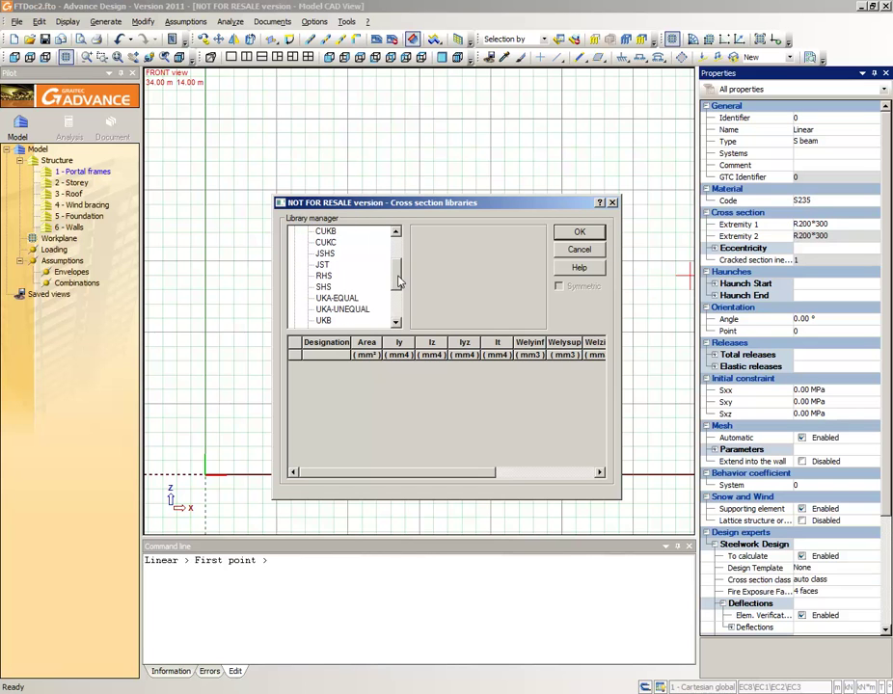
{"action": "left_click", "coordinate": [345, 320]}
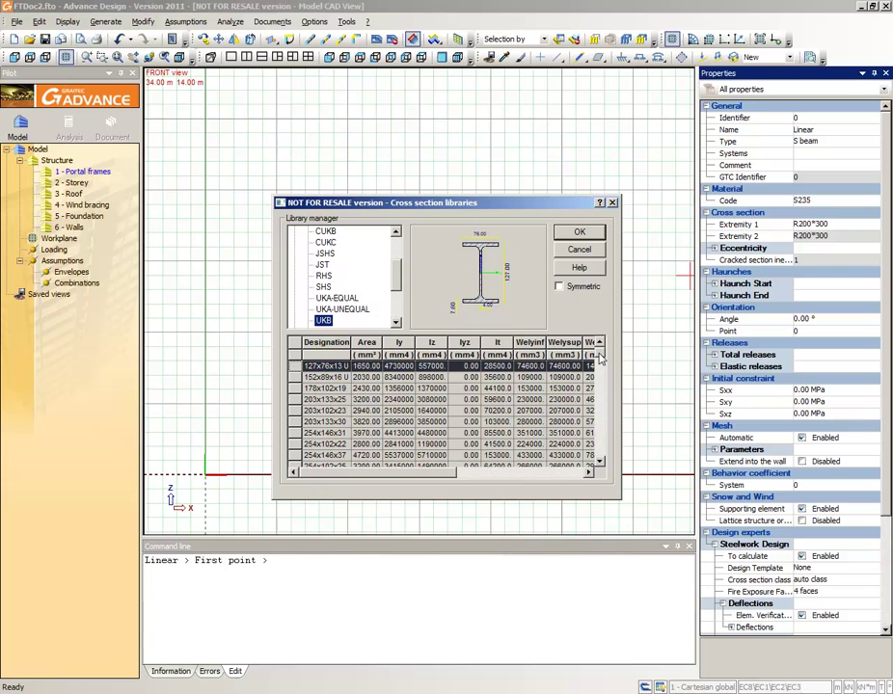
{"action": "left_click_drag", "start_coordinate": [598, 359], "coordinate": [598, 386]}
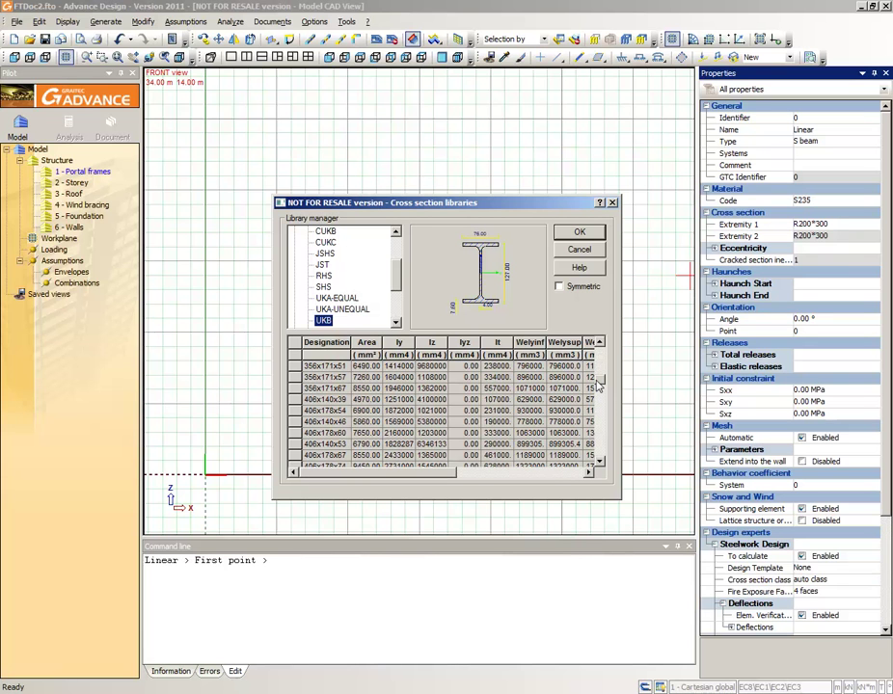
{"action": "left_click", "coordinate": [292, 453]}
{"action": "left_click", "coordinate": [573, 235]}
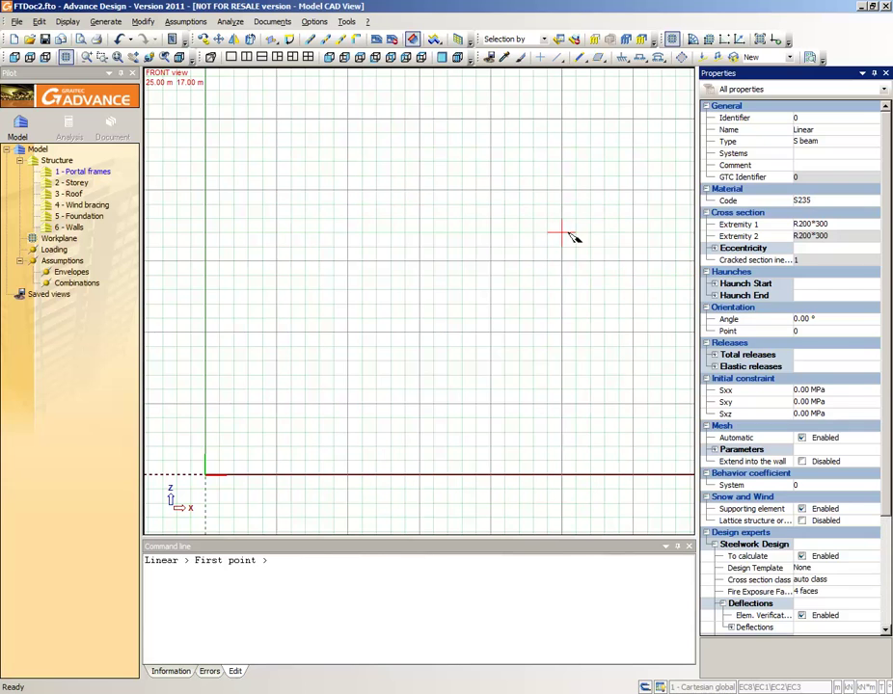
Step: Draw a vertical column from the origin up to a height of 7 m
{"action": "left_click", "coordinate": [207, 475]}
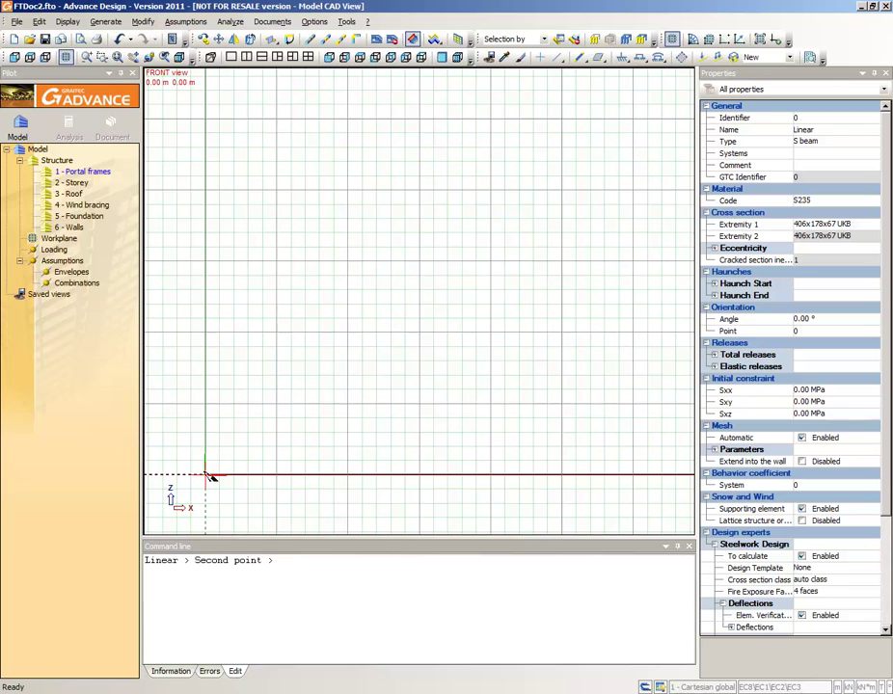
{"action": "type", "text": "0,7"}
{"action": "key", "text": "Return"}
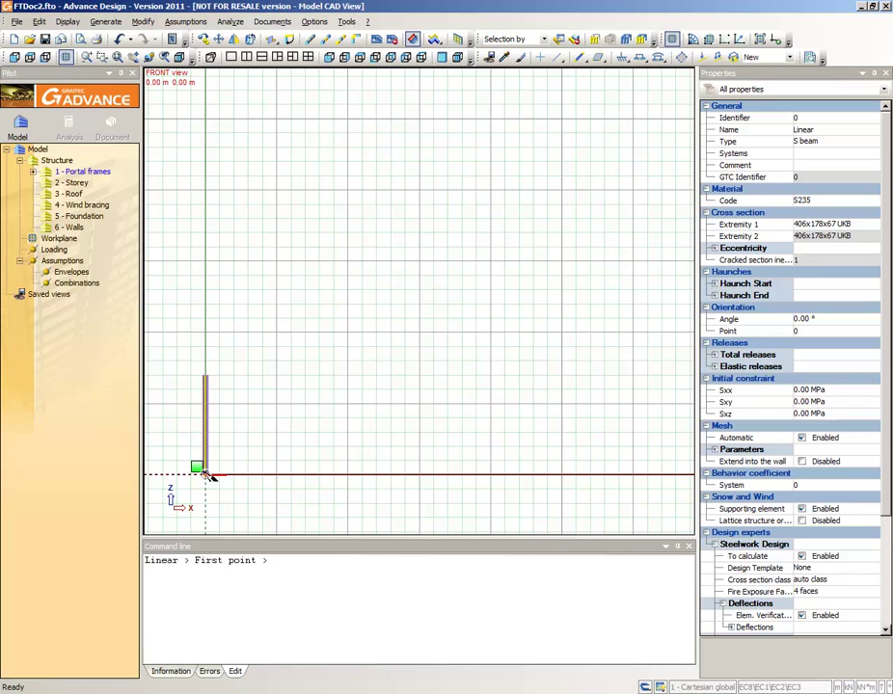
{"action": "key", "text": "Escape"}
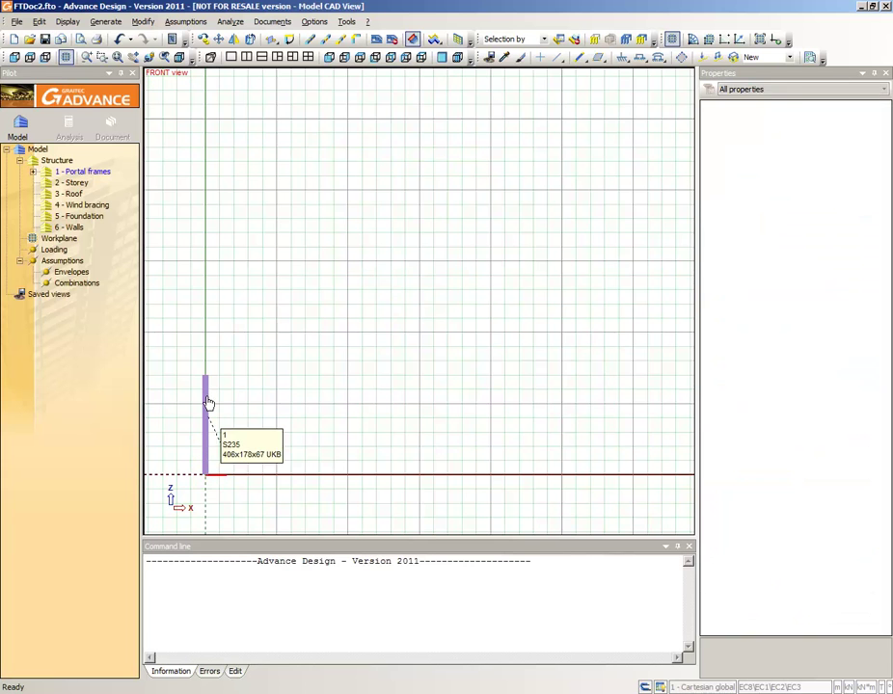
Step: Copy the column once by a translation vector of 18 0 0
{"action": "left_click", "coordinate": [208, 403]}
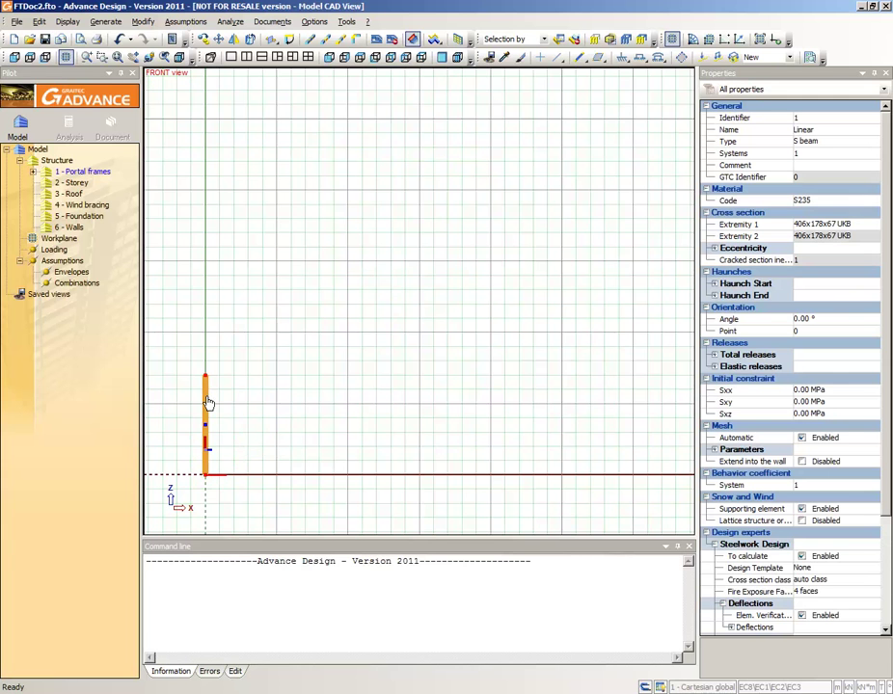
{"action": "left_click", "coordinate": [203, 40]}
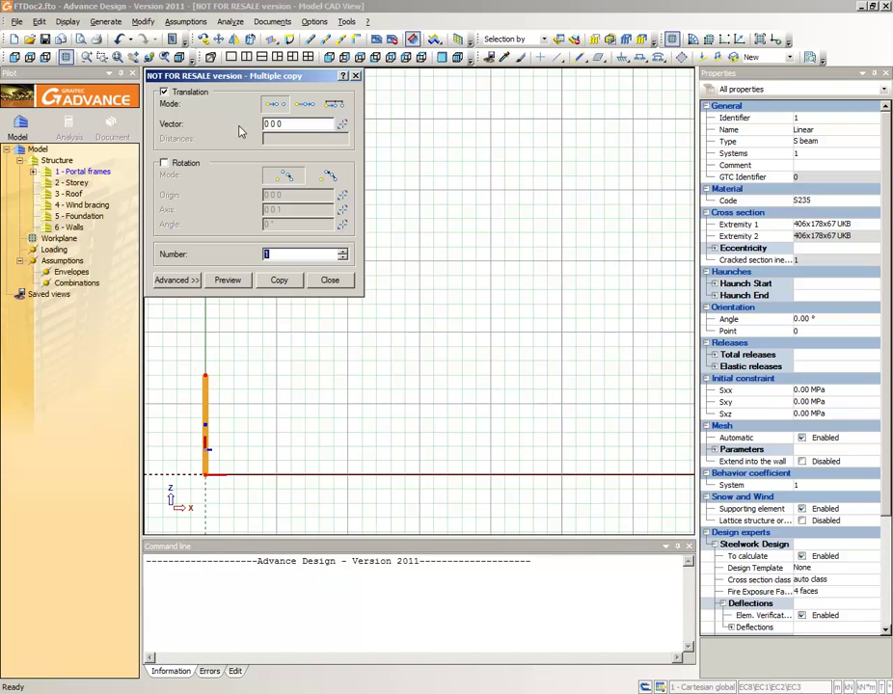
{"action": "left_click", "coordinate": [268, 124]}
{"action": "type", "text": "18"}
{"action": "left_click", "coordinate": [280, 281]}
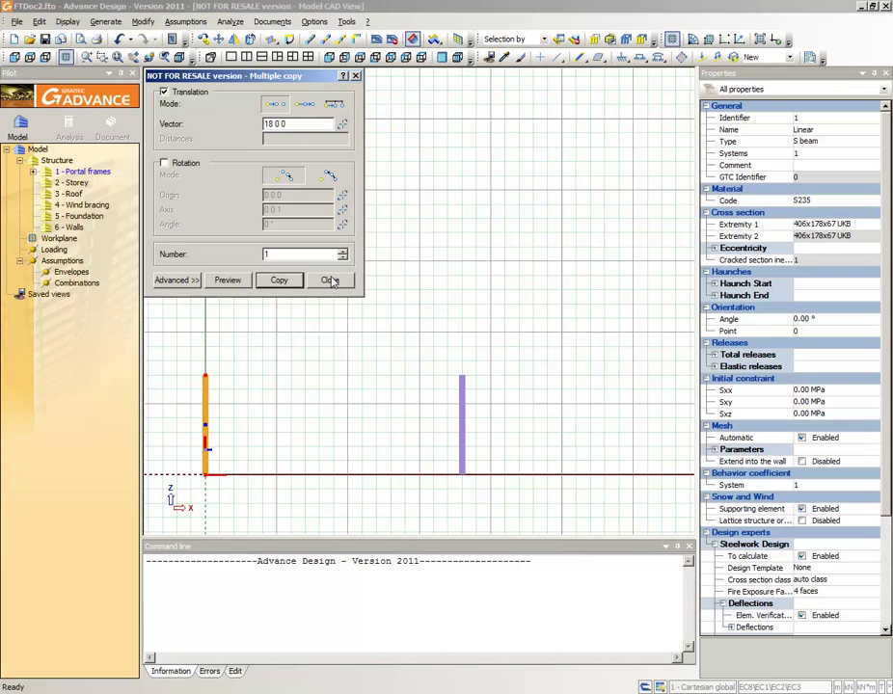
{"action": "left_click", "coordinate": [329, 280]}
{"action": "key", "text": "Escape"}
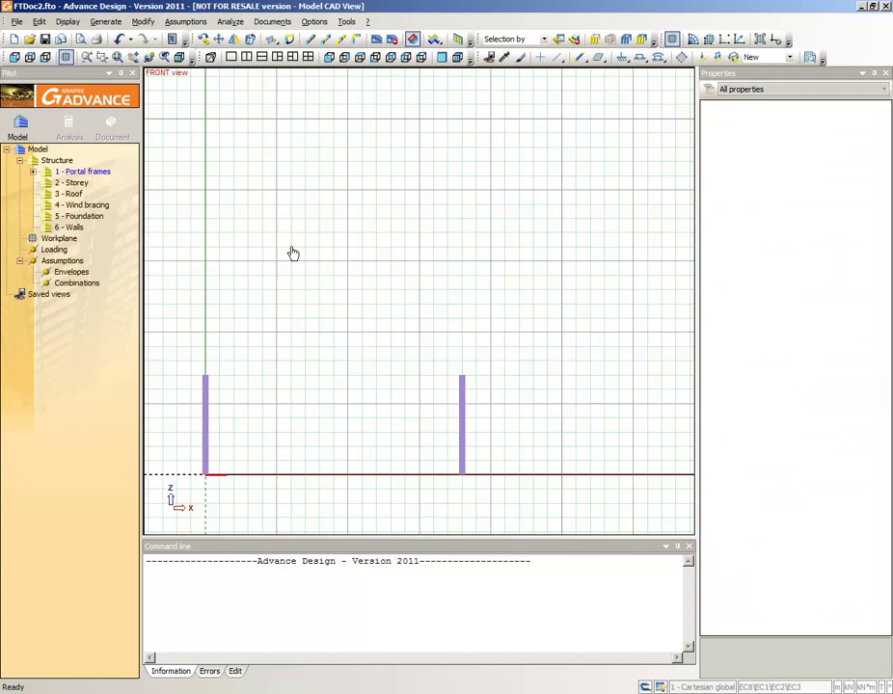
Step: Draw two rafters joining the column tops through an apex at X 9 m, Z 8 m
{"action": "left_click", "coordinate": [577, 57]}
{"action": "left_click", "coordinate": [206, 381]}
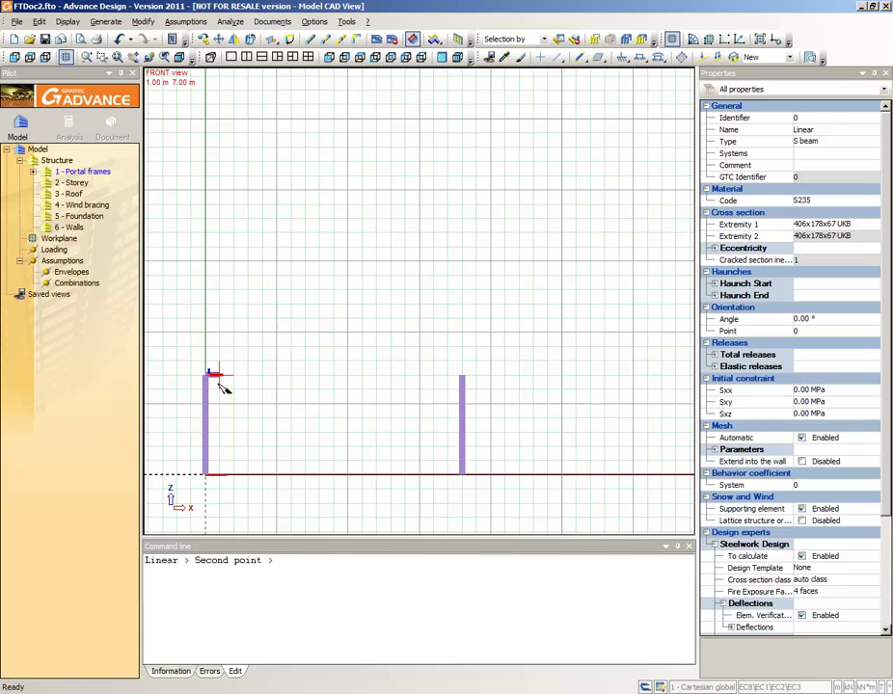
{"action": "type", "text": "9 8"}
{"action": "key", "text": "Return"}
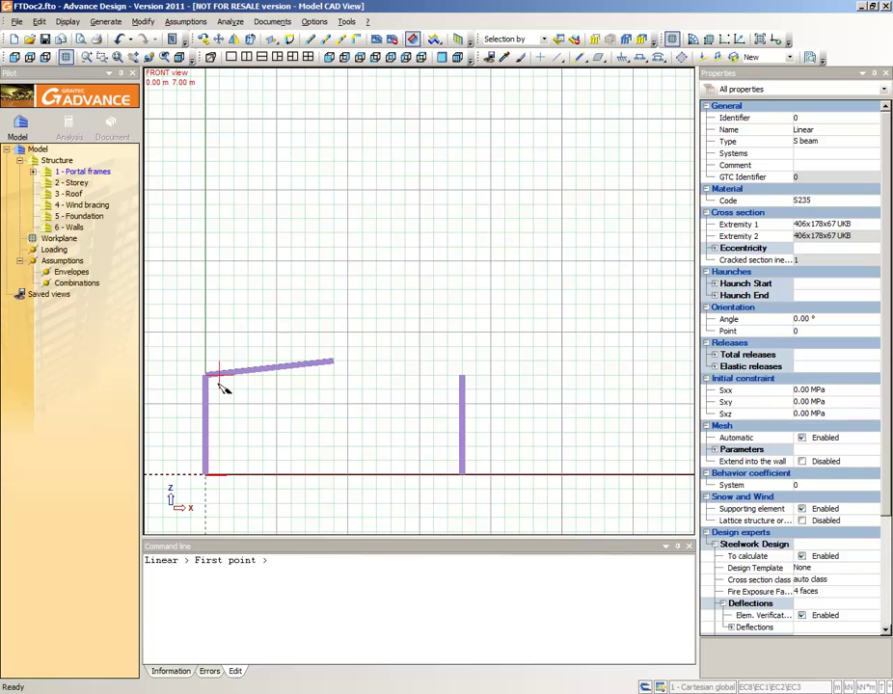
{"action": "left_click", "coordinate": [337, 365]}
{"action": "left_click", "coordinate": [461, 375]}
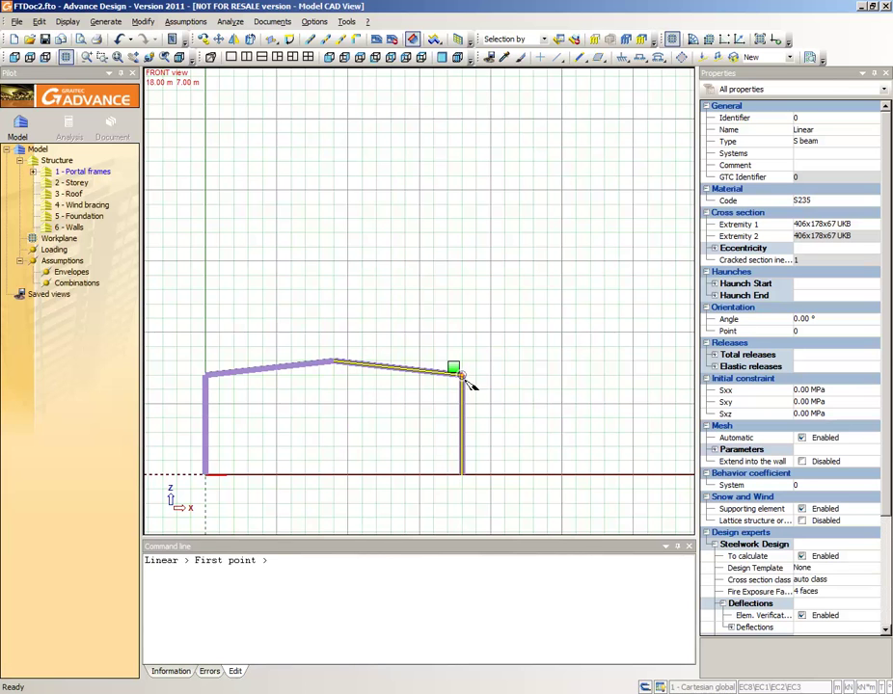
Step: In the Storey subsystem, start a linear element with the 203x203x46 UKC cross section from the section library
{"action": "left_click", "coordinate": [78, 183]}
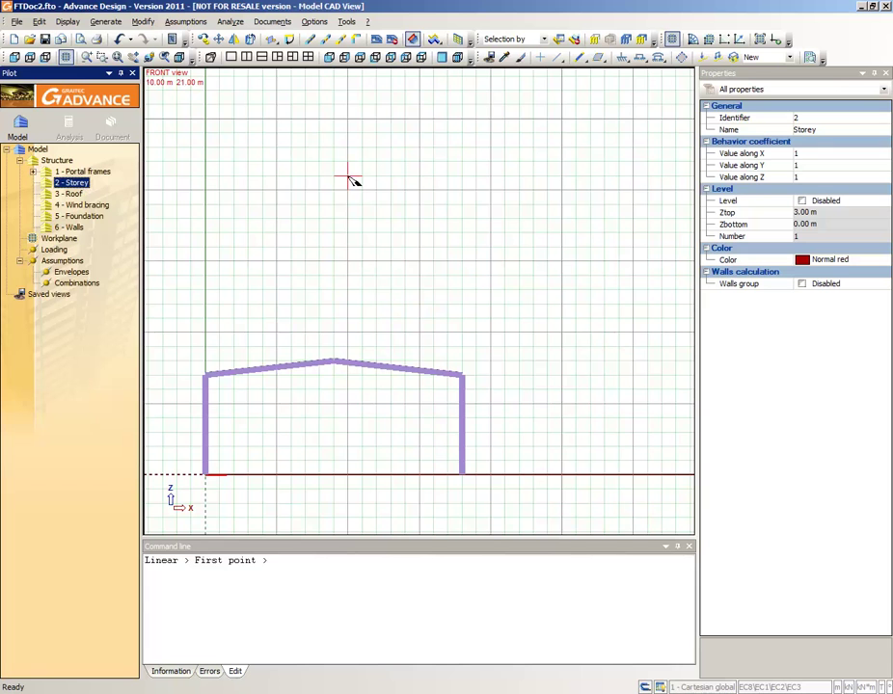
{"action": "left_click", "coordinate": [578, 58]}
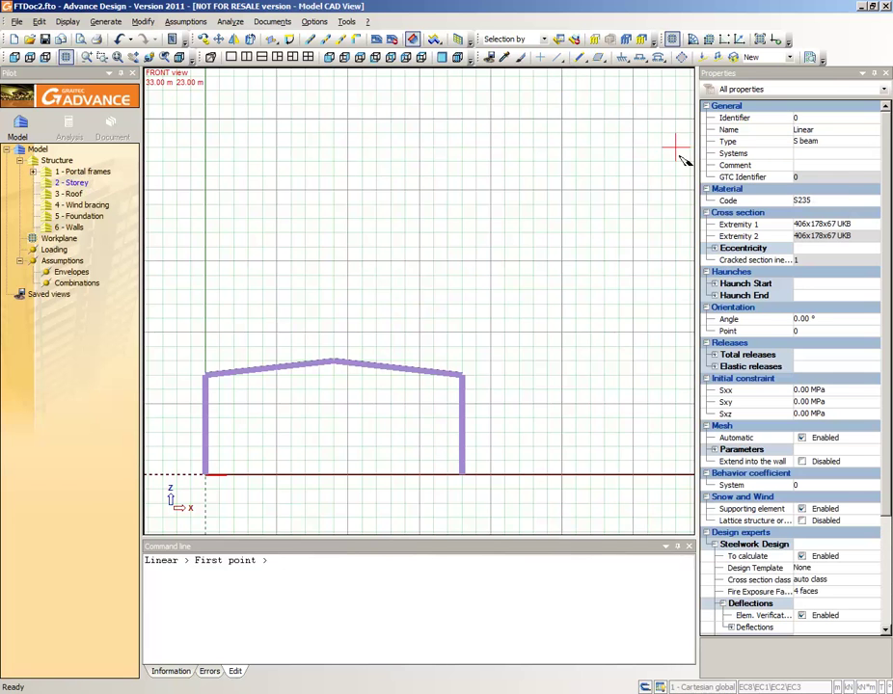
{"action": "left_click", "coordinate": [801, 224]}
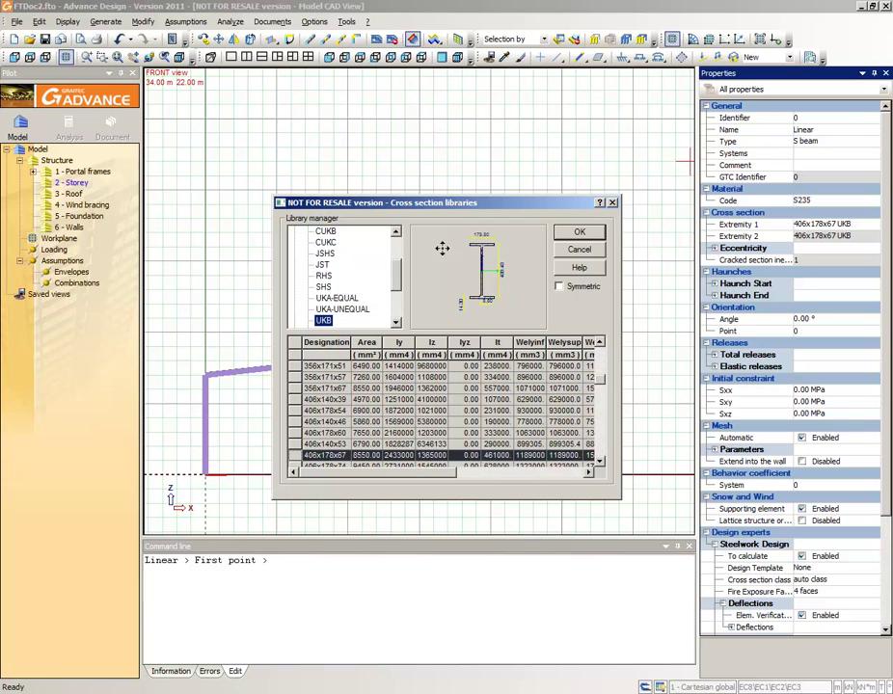
{"action": "scroll", "coordinate": [326, 299], "scroll_direction": "down", "scroll_amount": 2}
{"action": "left_click", "coordinate": [324, 299]}
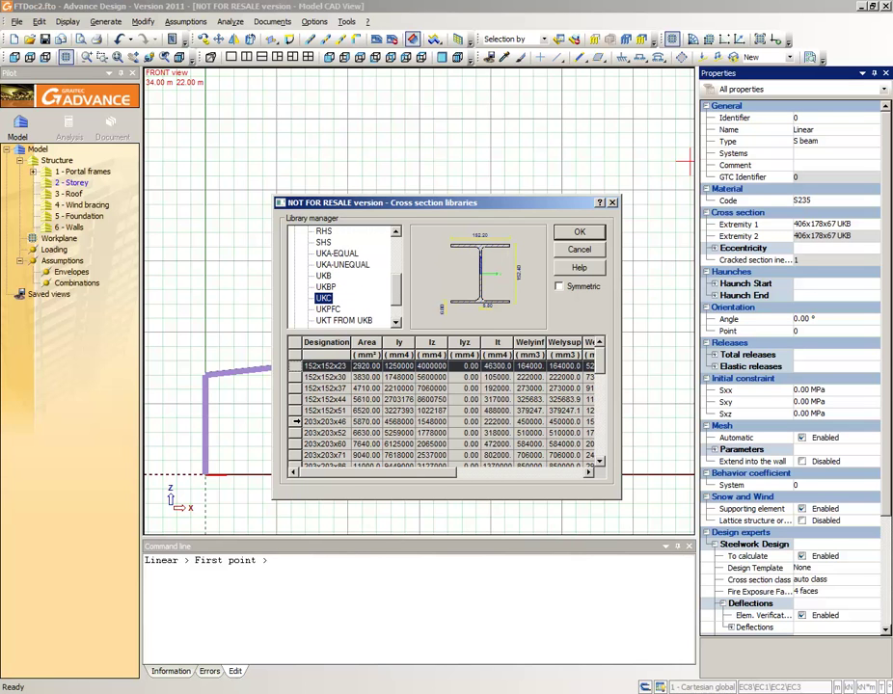
{"action": "left_click", "coordinate": [328, 422]}
{"action": "left_click", "coordinate": [577, 246]}
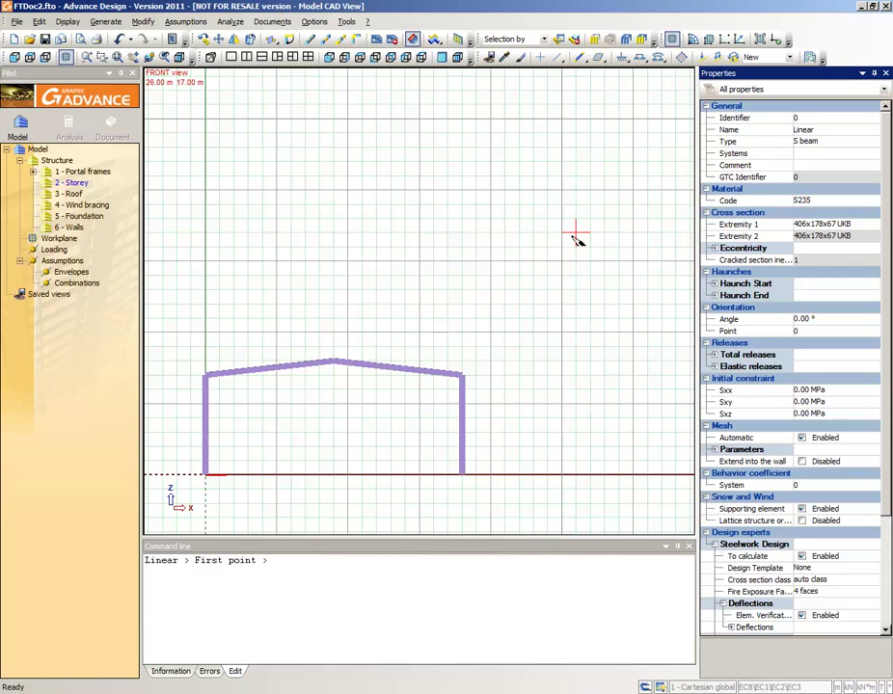
Step: Draw a vertical storey column at X 7 m from ground level up to Z 3.5 m
{"action": "left_click", "coordinate": [313, 477]}
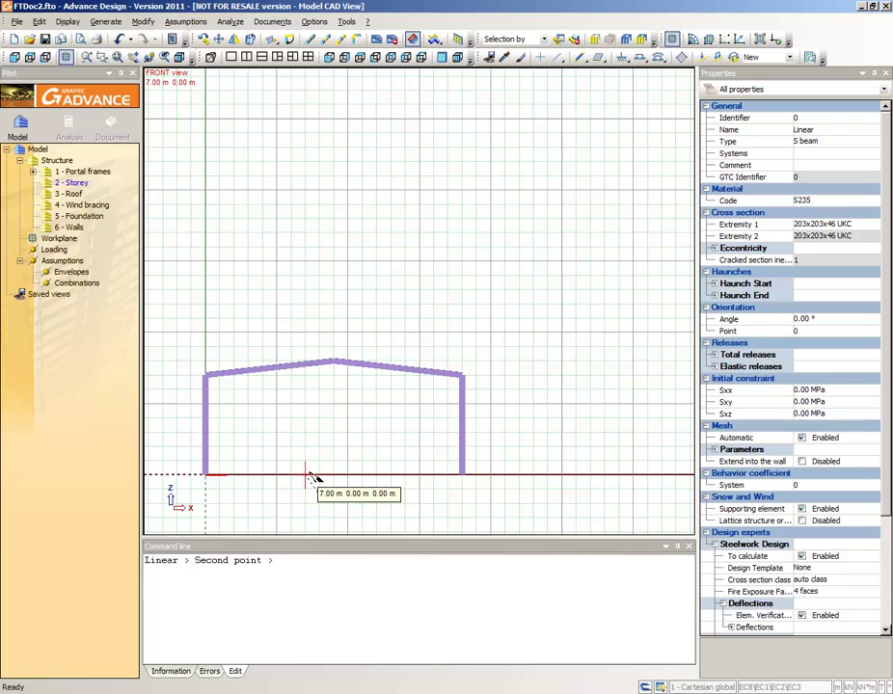
{"action": "type", "text": "7 3.5"}
{"action": "key", "text": "Return"}
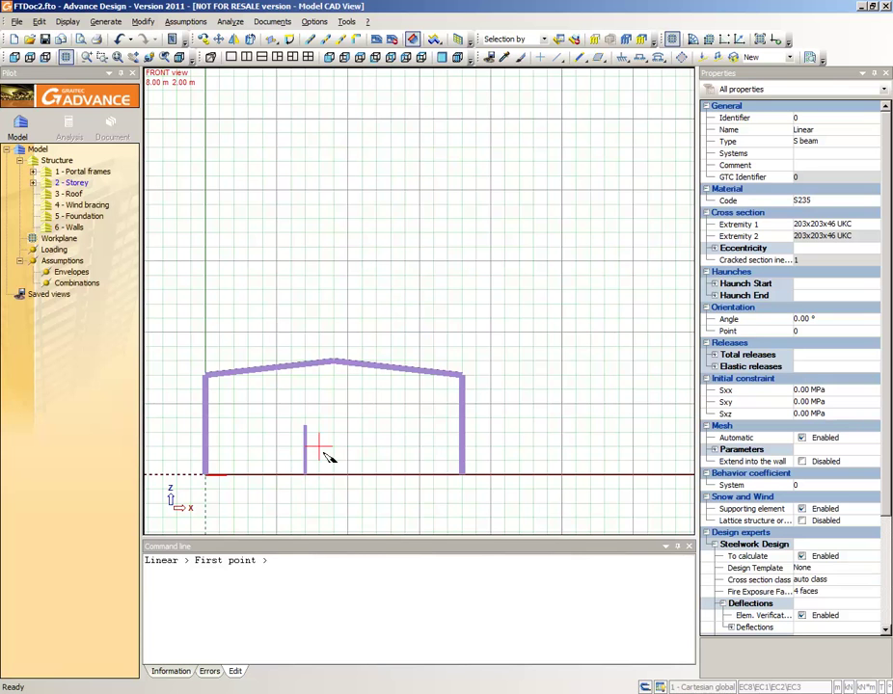
Step: Enable Perpendicular snap and Ortho mode, and draw a horizontal beam from the storey column's top to the portal column at X 0
{"action": "right_click", "coordinate": [327, 455]}
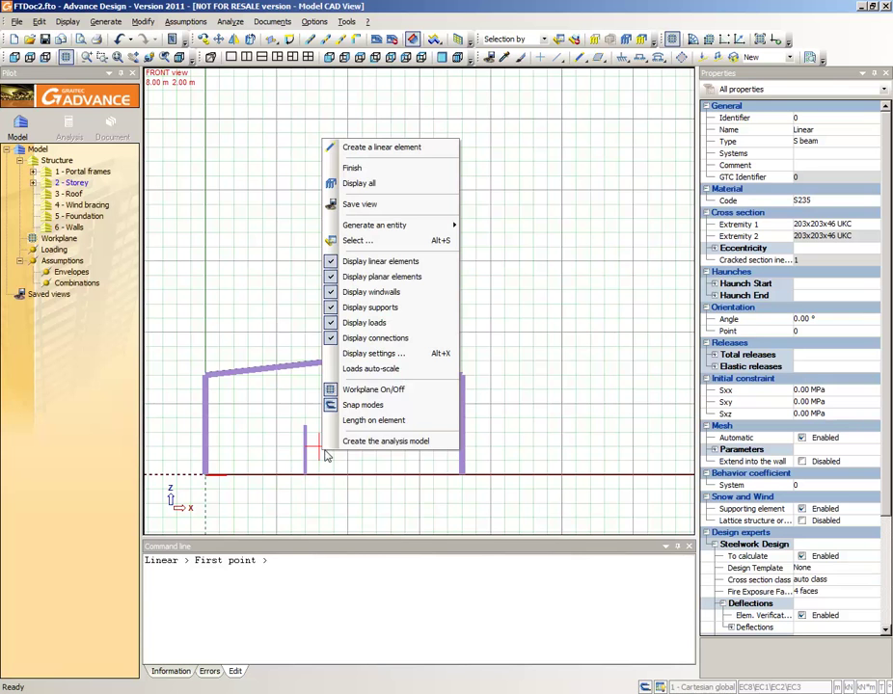
{"action": "left_click", "coordinate": [365, 405]}
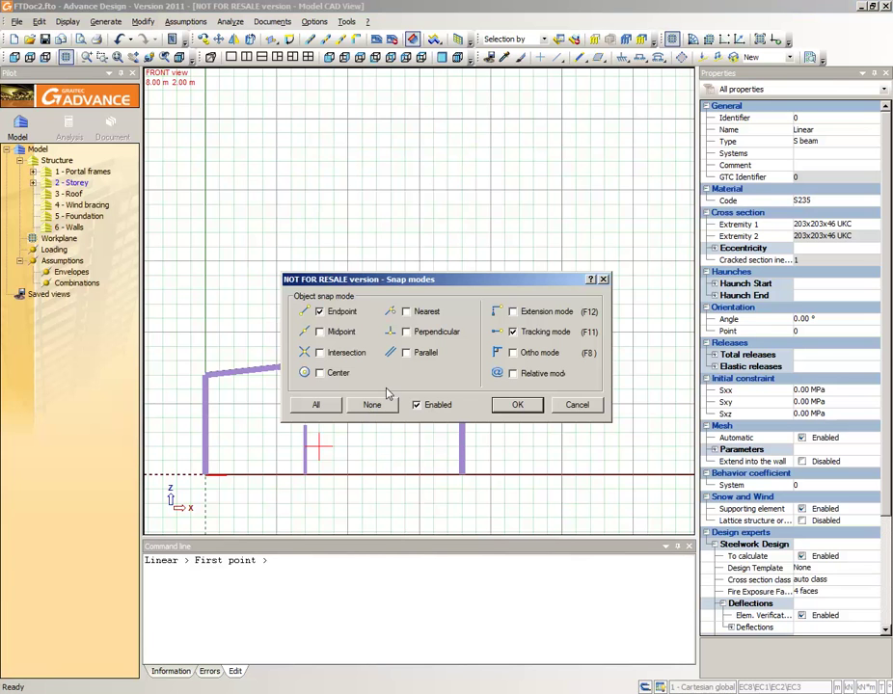
{"action": "left_click", "coordinate": [406, 332]}
{"action": "left_click", "coordinate": [513, 352]}
{"action": "left_click", "coordinate": [516, 404]}
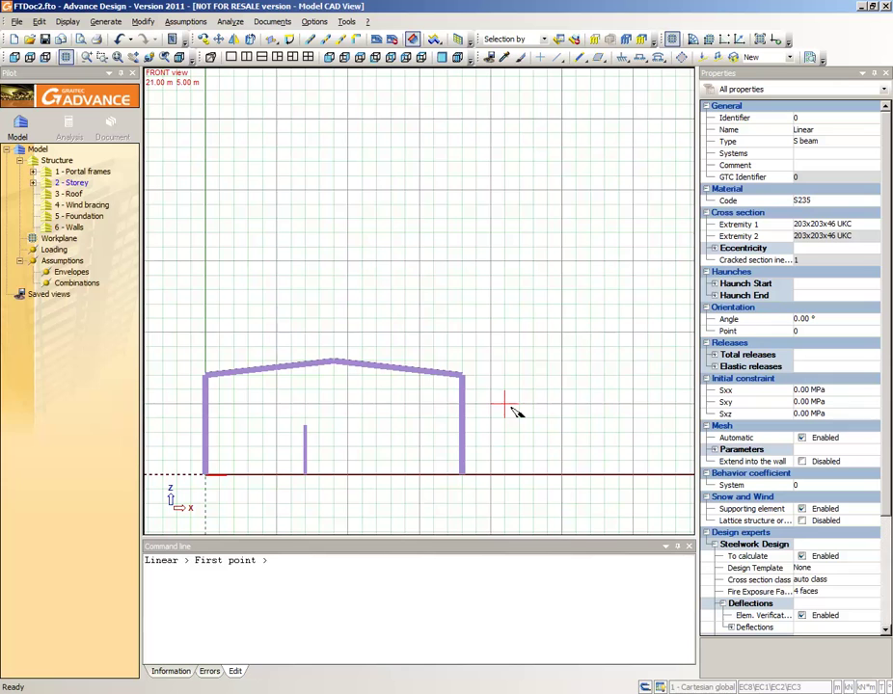
{"action": "left_click", "coordinate": [304, 425]}
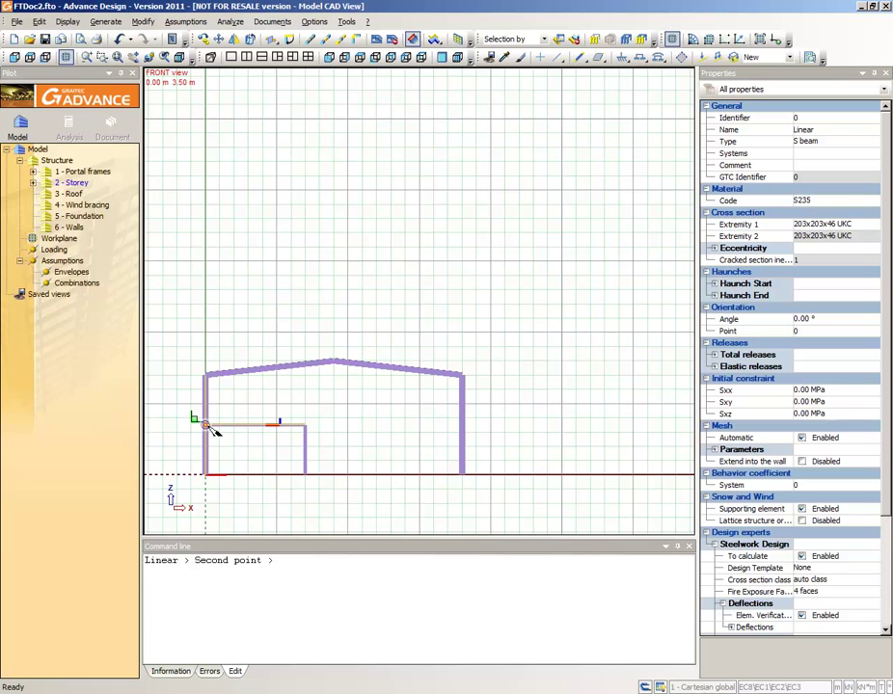
{"action": "left_click", "coordinate": [214, 431]}
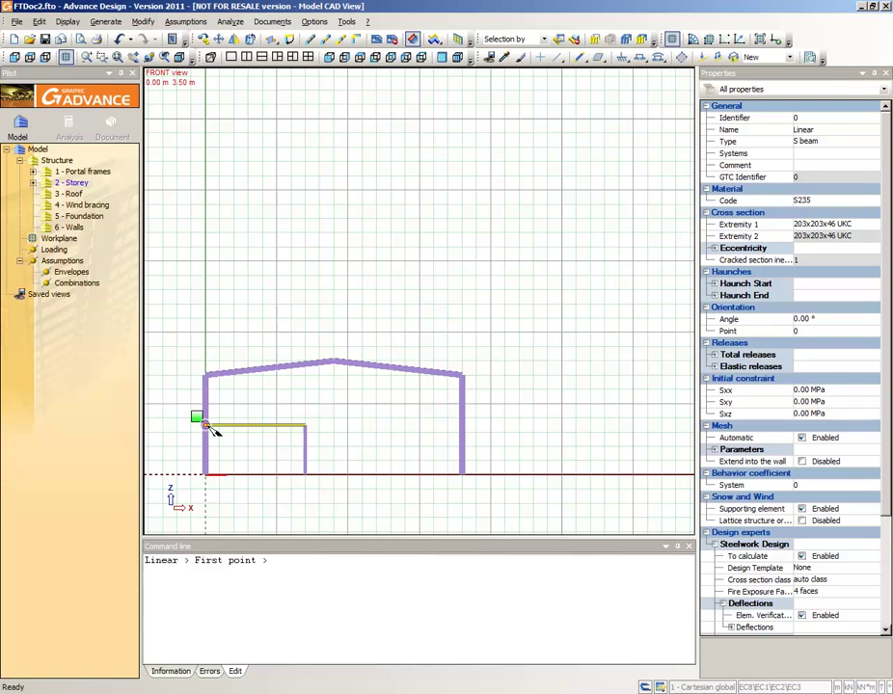
Step: In the Foundation subsystem, place hinge-type rigid point supports at the bases of all three columns
{"action": "left_click", "coordinate": [85, 216]}
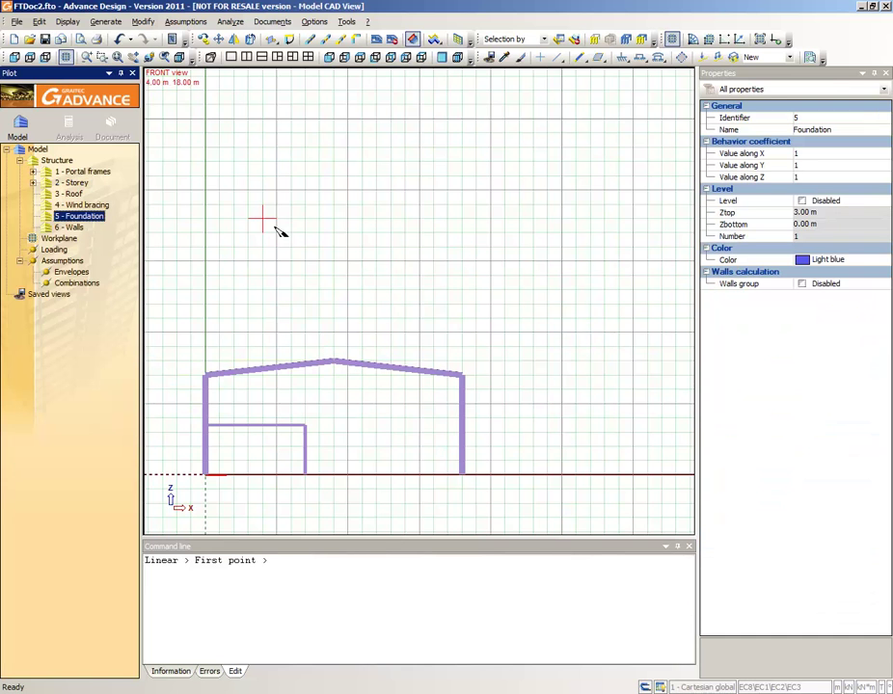
{"action": "left_click", "coordinate": [621, 57]}
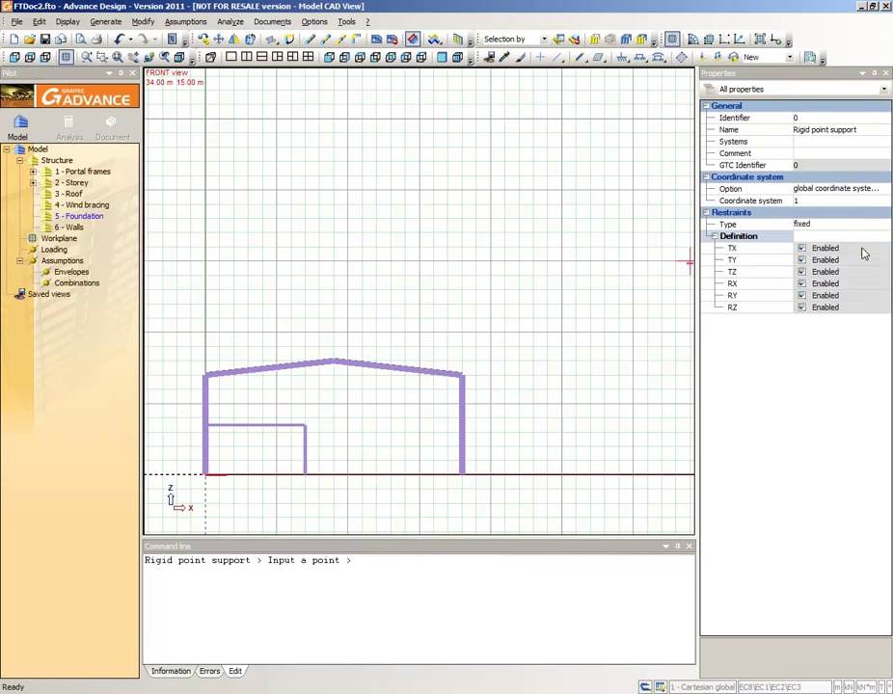
{"action": "left_click", "coordinate": [886, 225]}
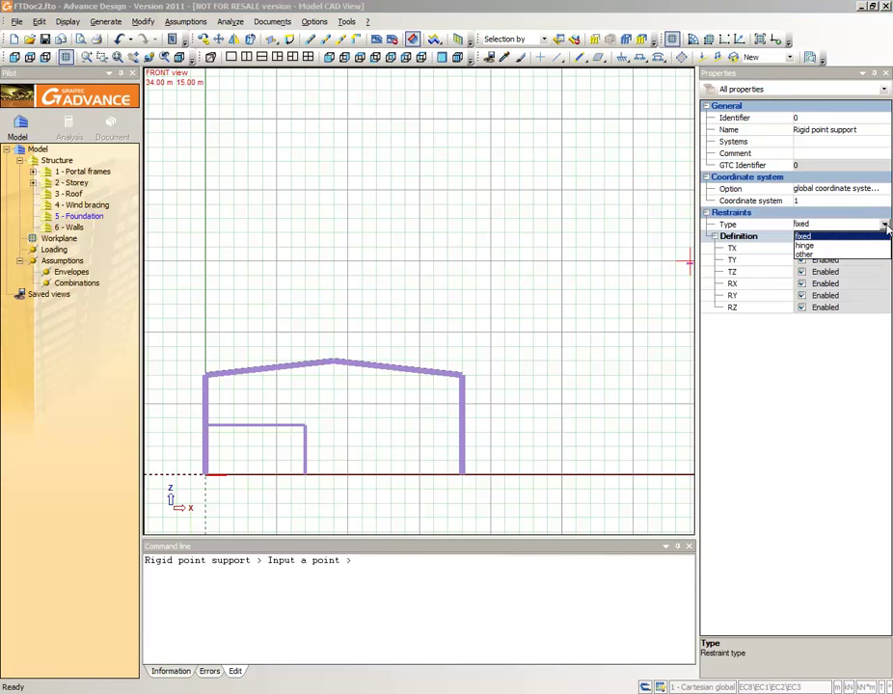
{"action": "left_click", "coordinate": [810, 247]}
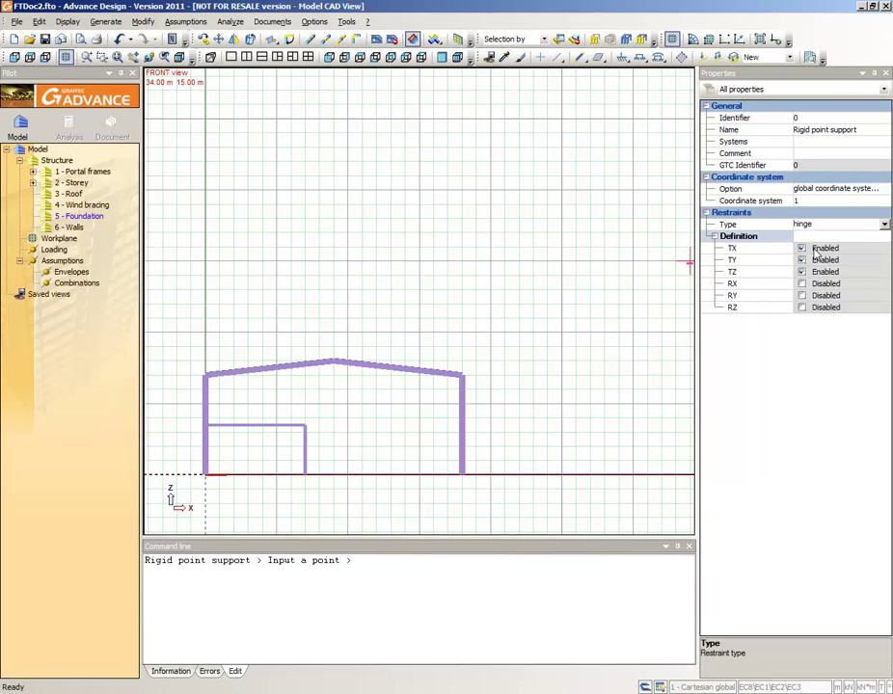
{"action": "left_click", "coordinate": [206, 472]}
{"action": "left_click", "coordinate": [306, 476]}
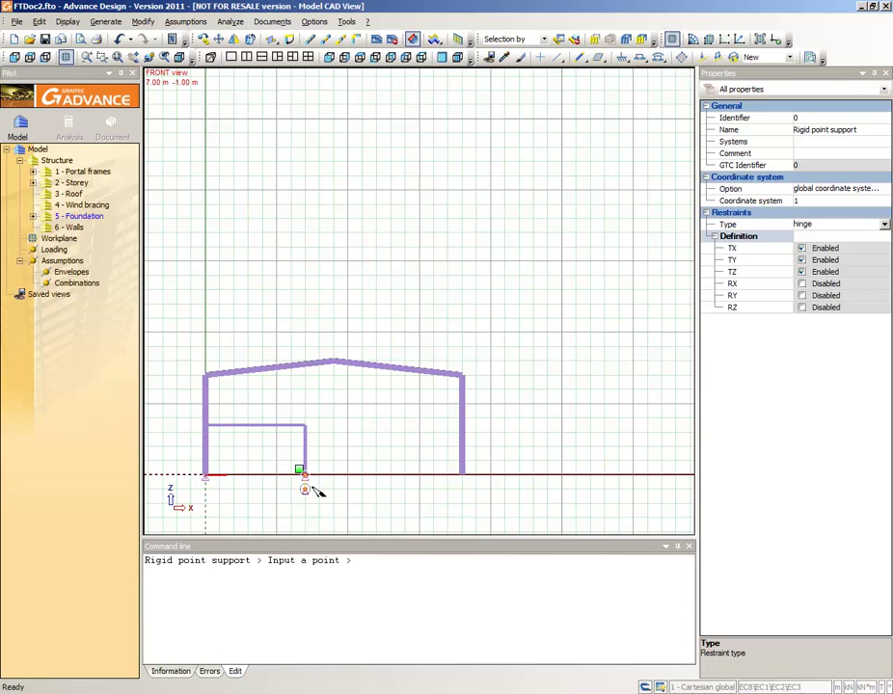
{"action": "left_click", "coordinate": [462, 477]}
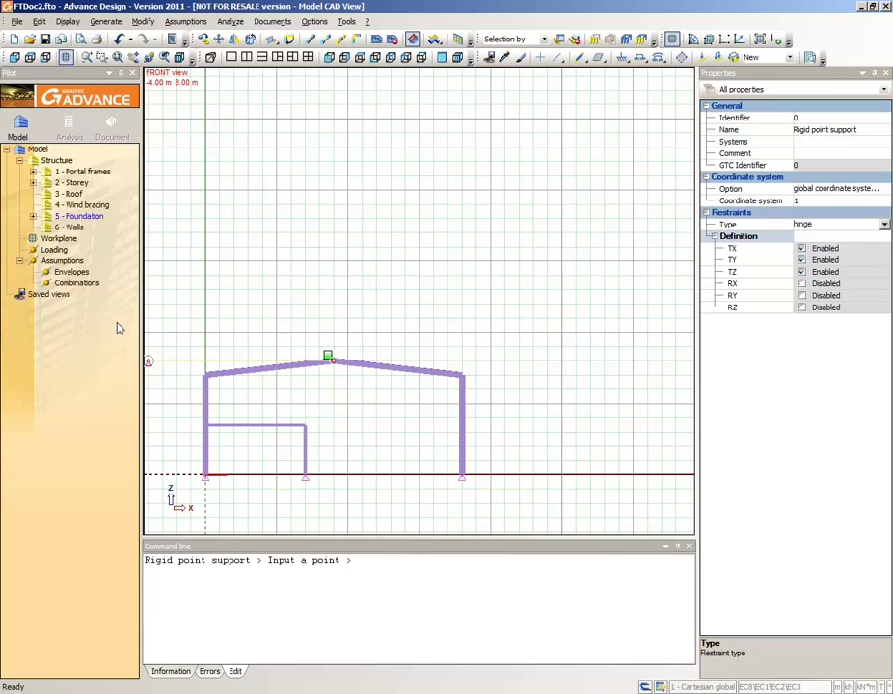
Step: Create load case families with one dead load case and one live load case
{"action": "right_click", "coordinate": [56, 250]}
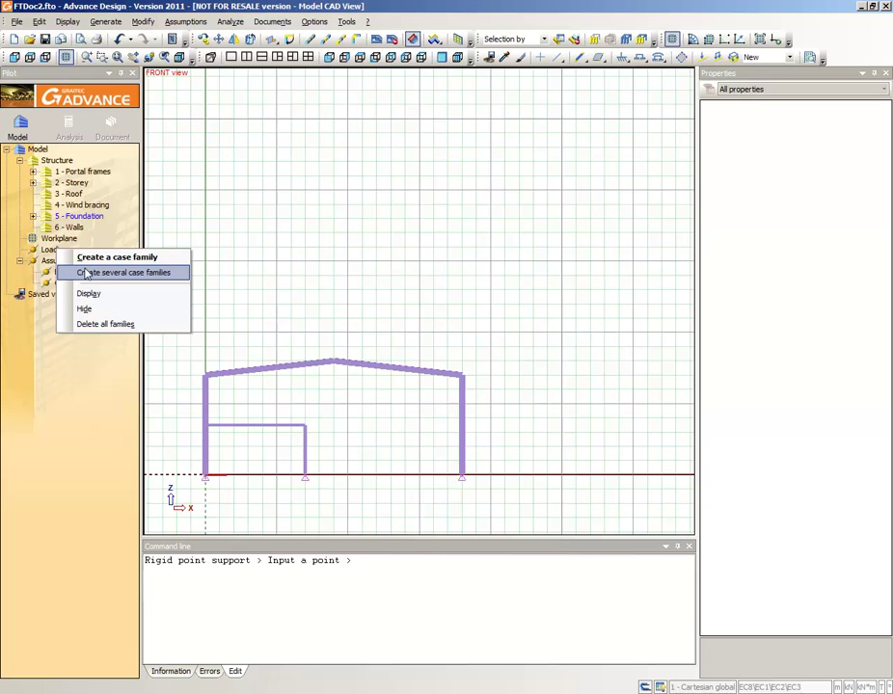
{"action": "left_click", "coordinate": [85, 273]}
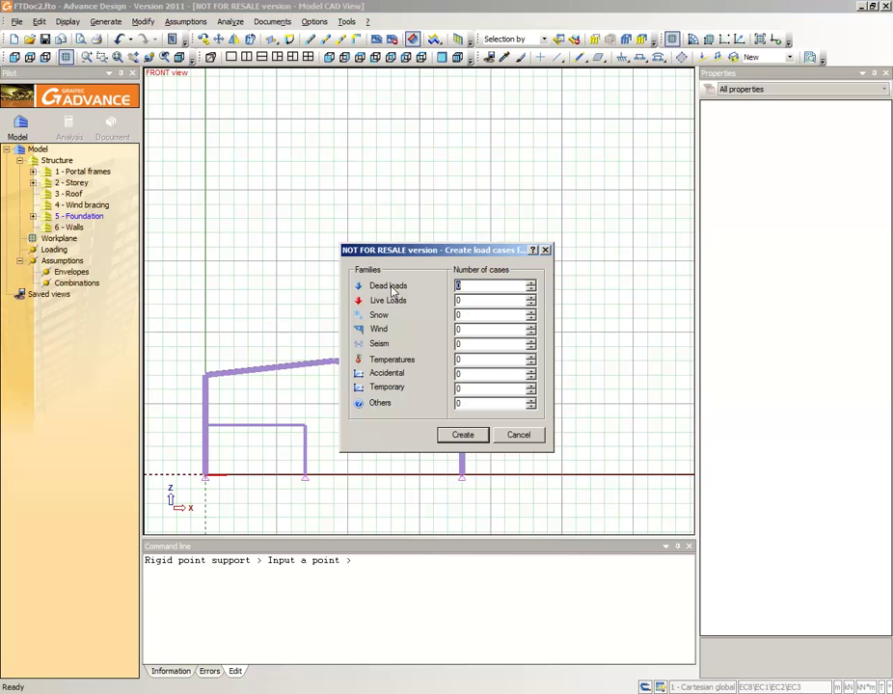
{"action": "left_click", "coordinate": [530, 284]}
{"action": "left_click", "coordinate": [530, 298]}
{"action": "left_click", "coordinate": [464, 436]}
{"action": "left_click", "coordinate": [465, 436]}
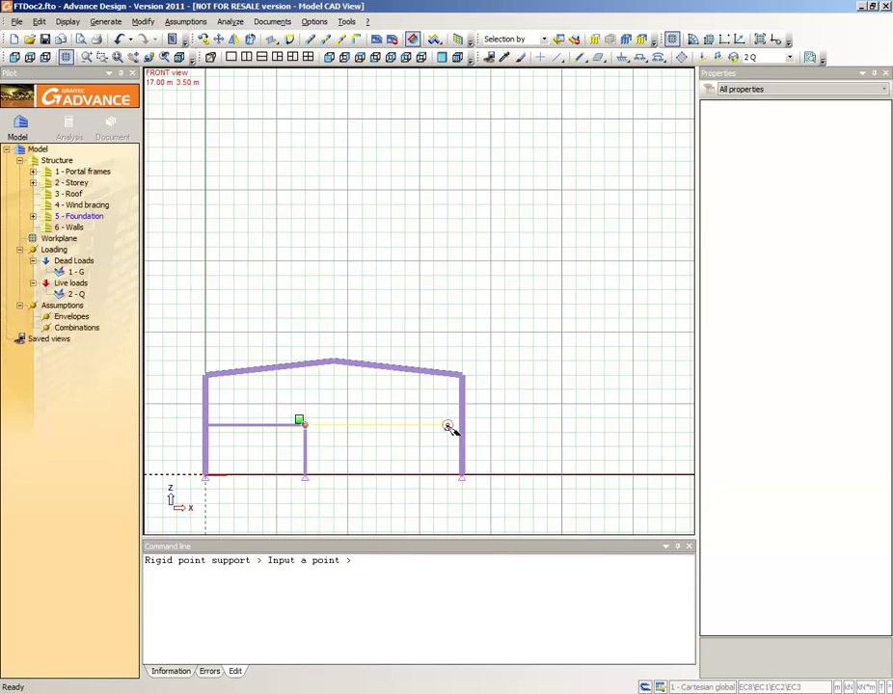
Step: In live load case Q, place point loads with FZ -5 kN at both portal column tops and the roof apex
{"action": "left_click", "coordinate": [75, 293]}
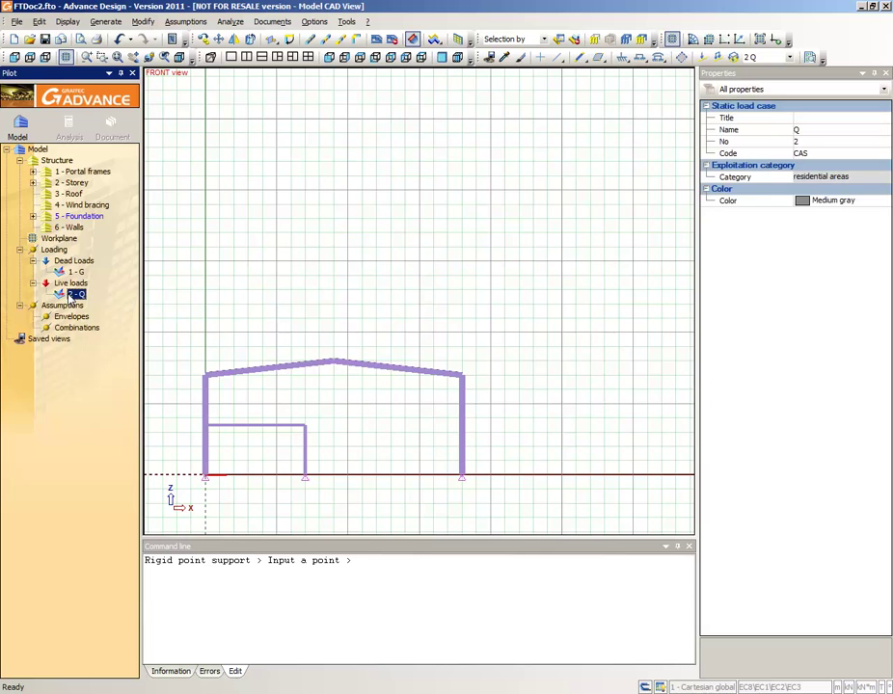
{"action": "left_click", "coordinate": [704, 58]}
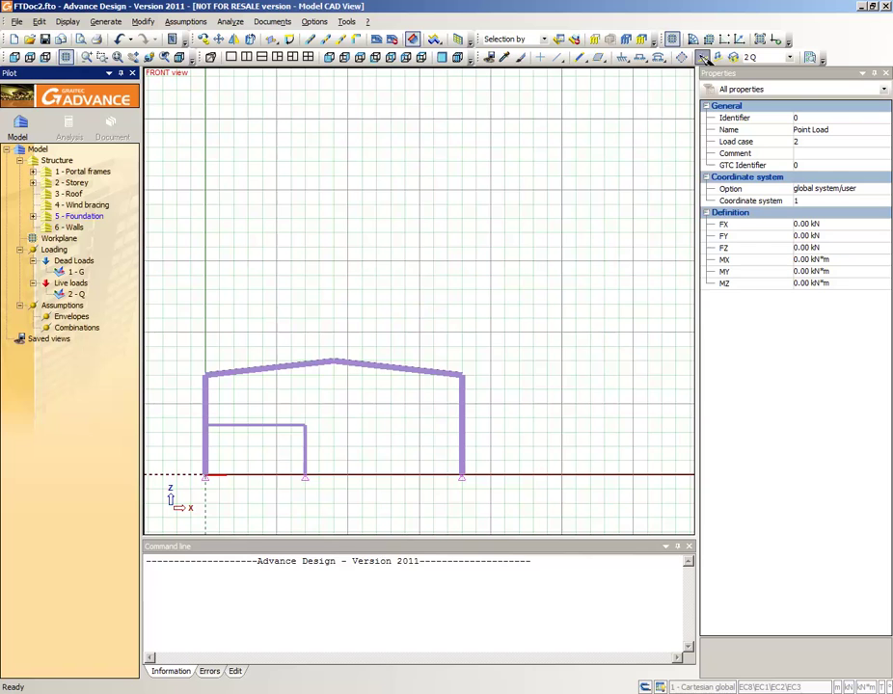
{"action": "left_click", "coordinate": [704, 58]}
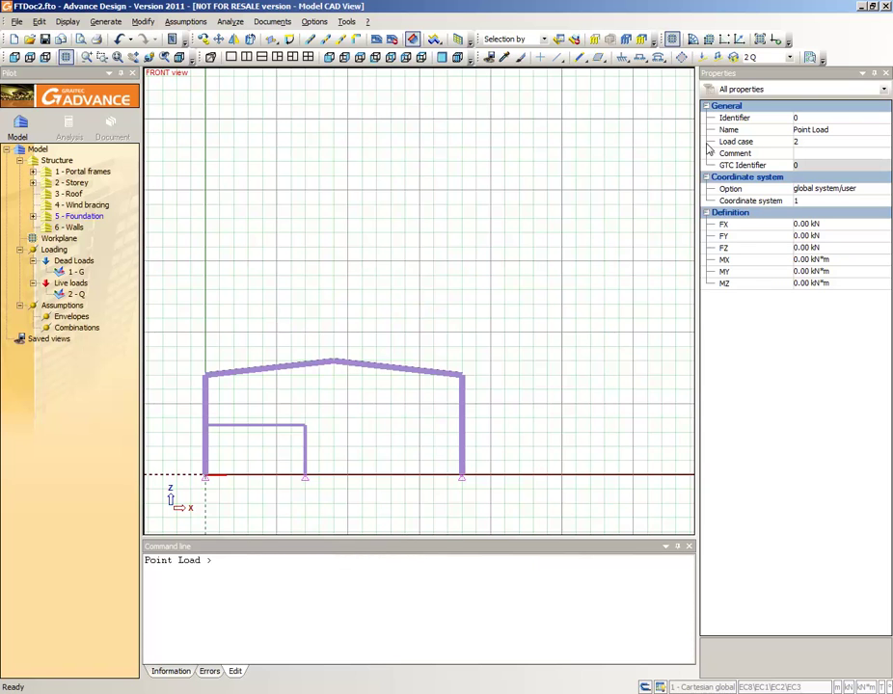
{"action": "left_click", "coordinate": [800, 247]}
{"action": "type", "text": "-5"}
{"action": "key", "text": "Return"}
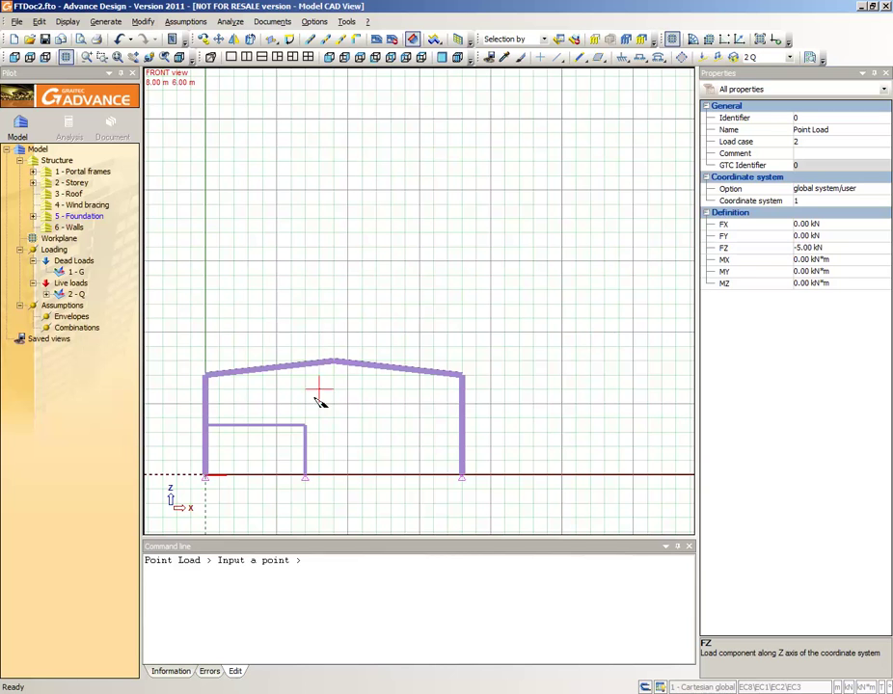
{"action": "left_click", "coordinate": [343, 373]}
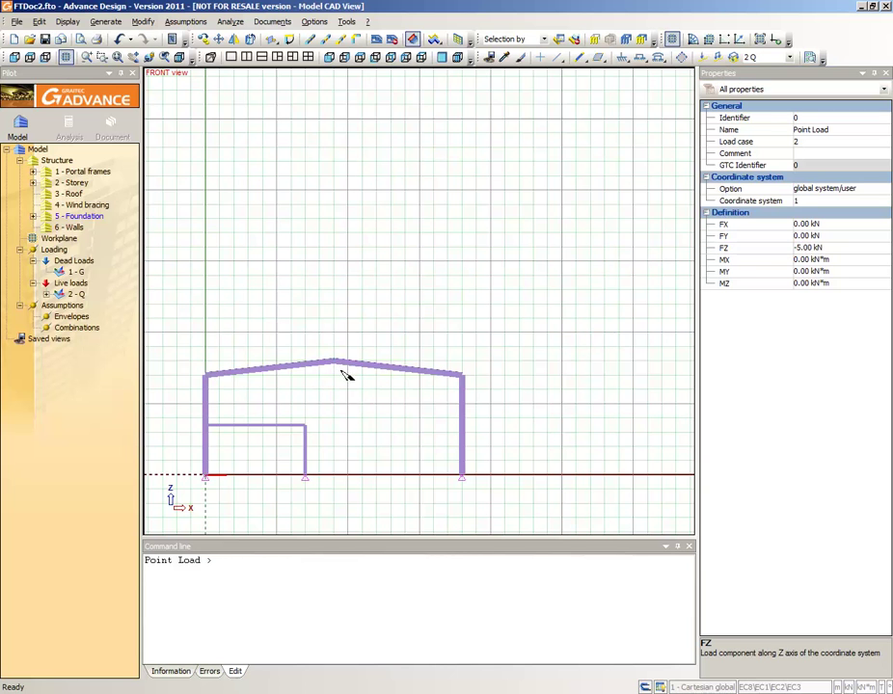
{"action": "left_click", "coordinate": [467, 377]}
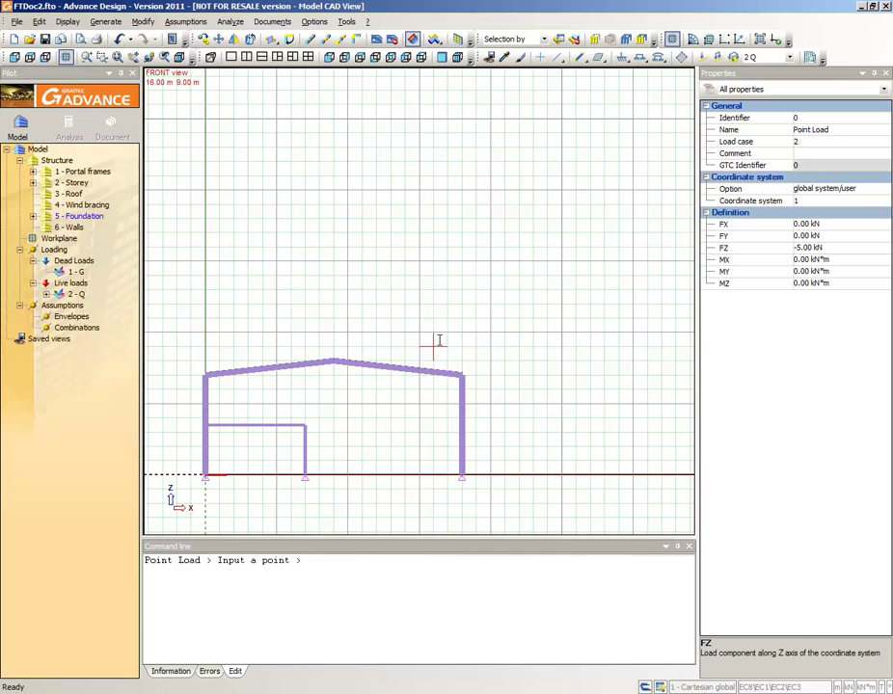
Step: Auto-scale the load symbols and end the point load command
{"action": "right_click", "coordinate": [439, 344]}
{"action": "left_click", "coordinate": [491, 571]}
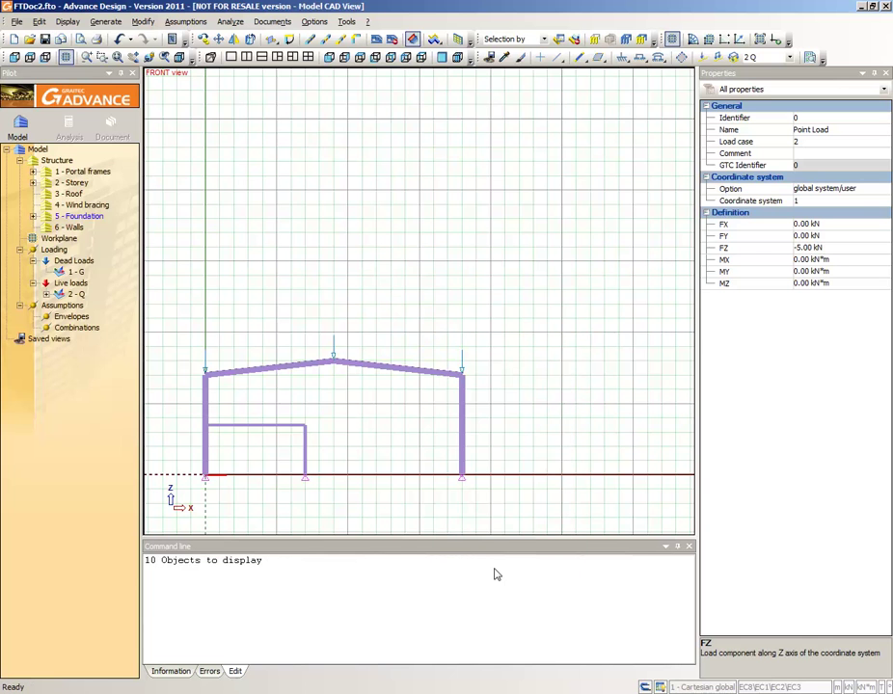
{"action": "key", "text": "Escape"}
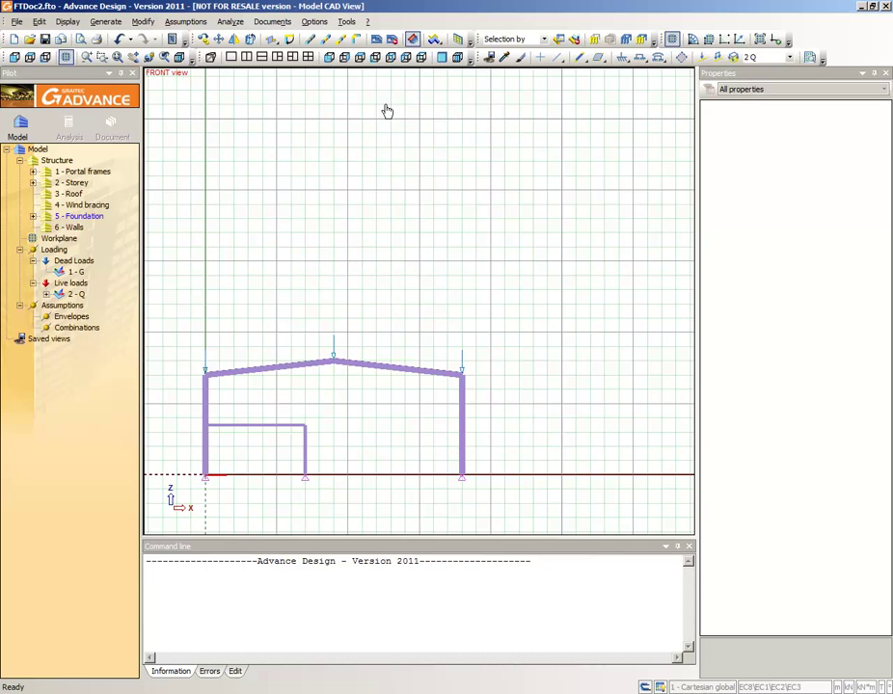
Step: Select the whole model in a 3D view and copy it 5 times by a translation vector of 0 -6 0
{"action": "left_click", "coordinate": [407, 60]}
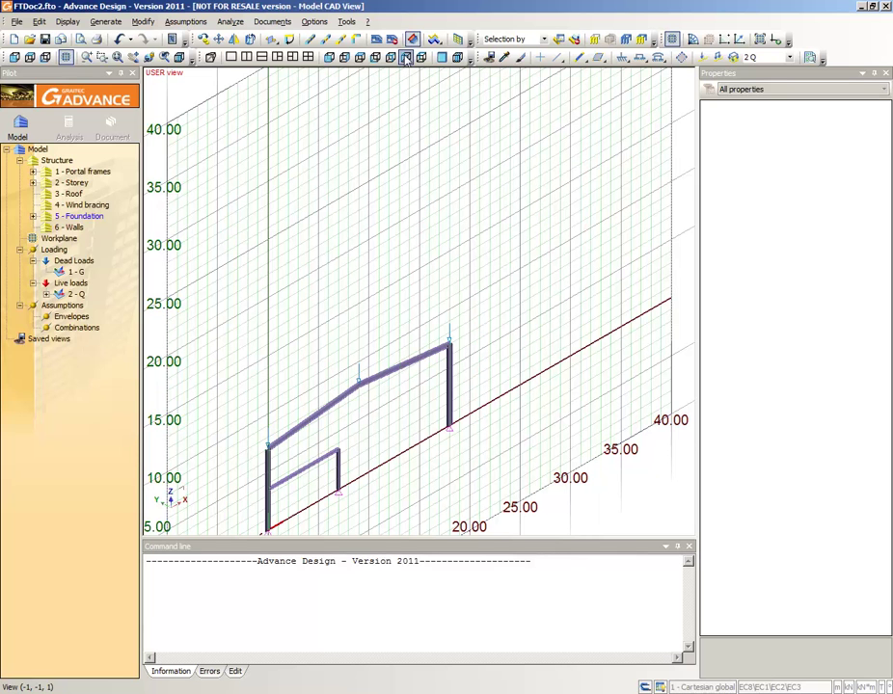
{"action": "left_click", "coordinate": [544, 40]}
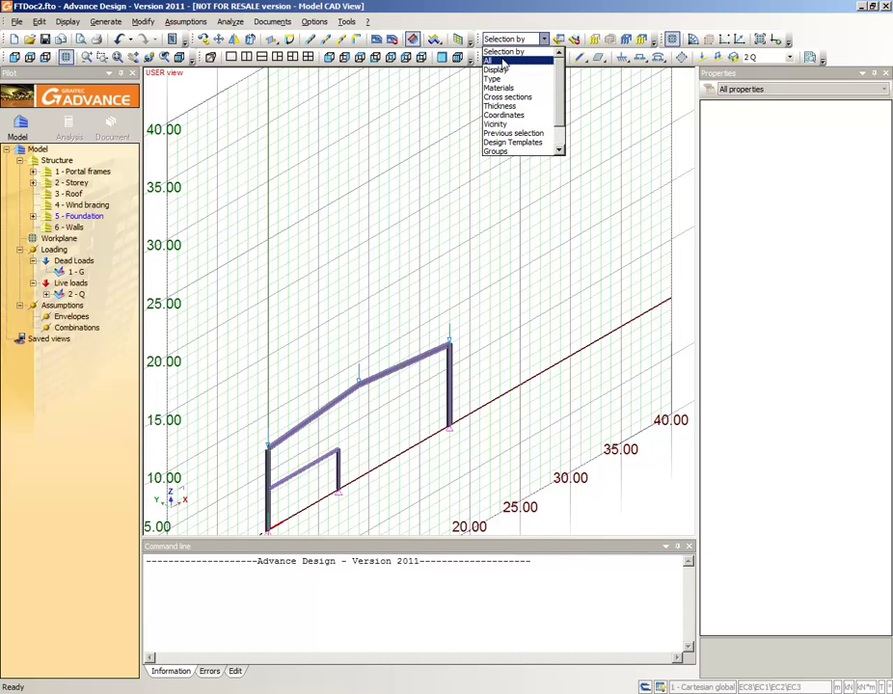
{"action": "left_click", "coordinate": [502, 60]}
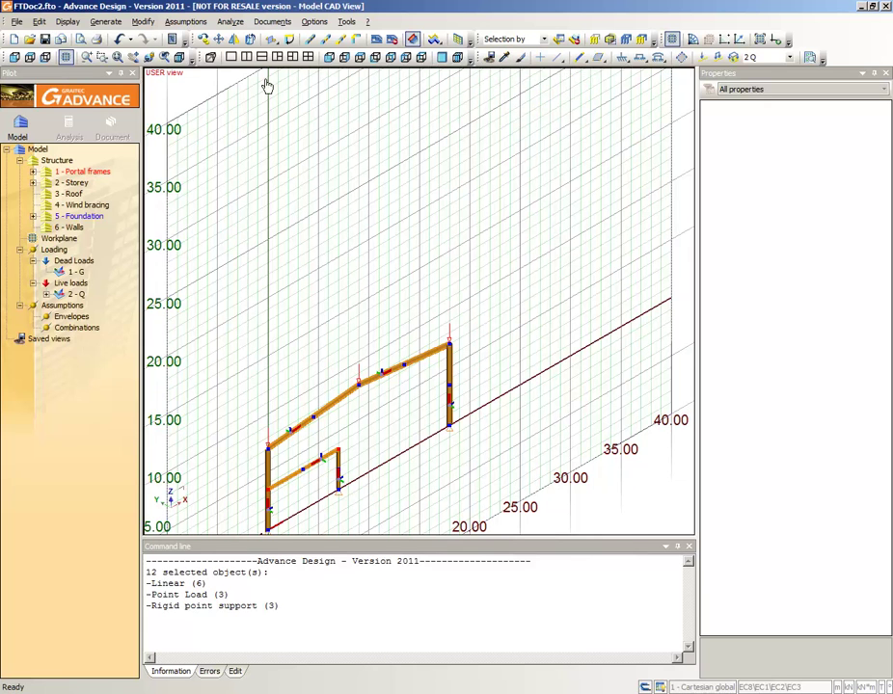
{"action": "left_click", "coordinate": [204, 40]}
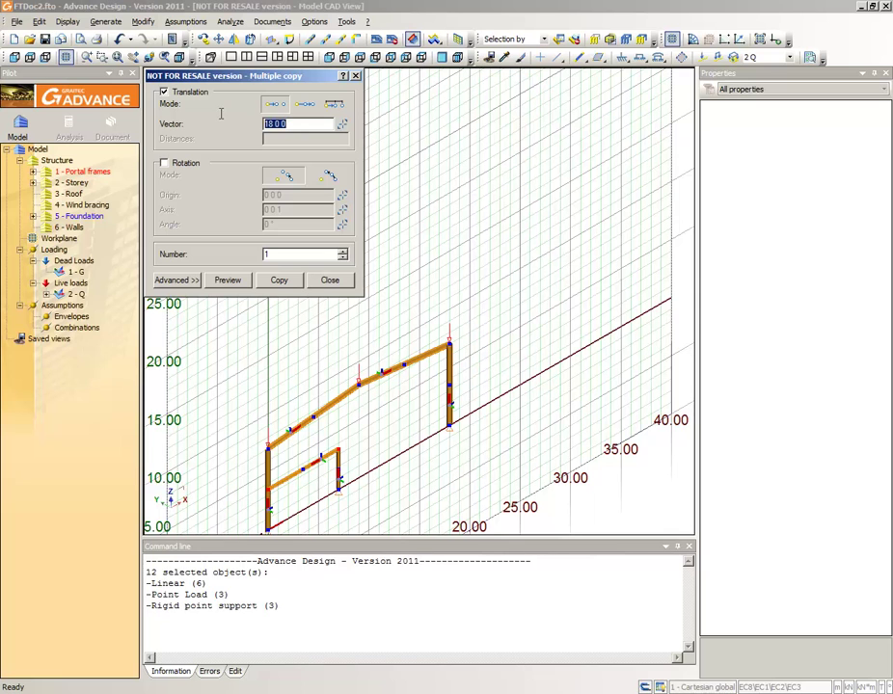
{"action": "type", "text": "0 -6 0"}
{"action": "left_click_drag", "start_coordinate": [275, 254], "coordinate": [251, 255]}
{"action": "type", "text": "4"}
{"action": "left_click", "coordinate": [229, 280]}
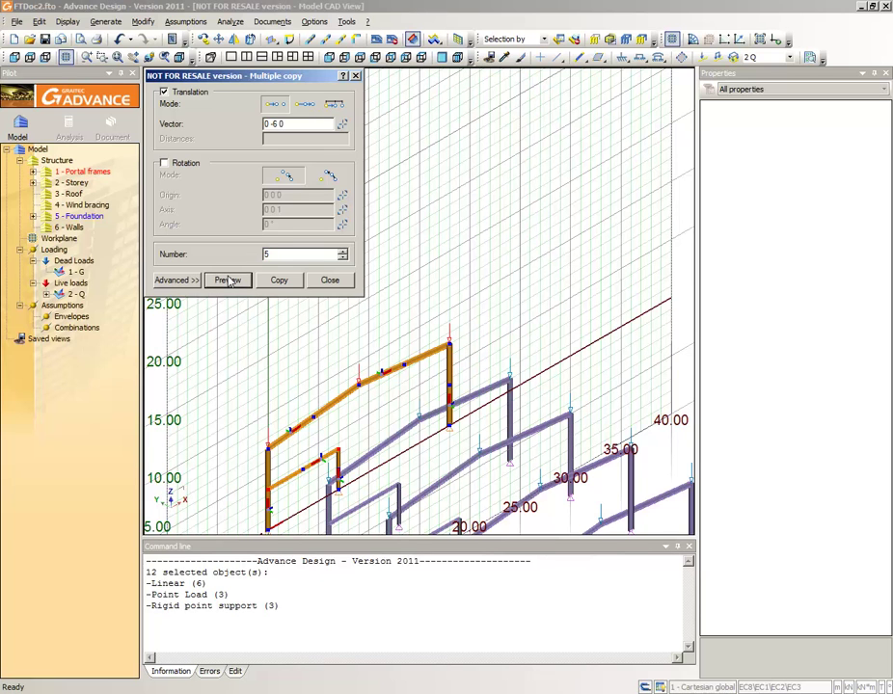
{"action": "left_click", "coordinate": [278, 280]}
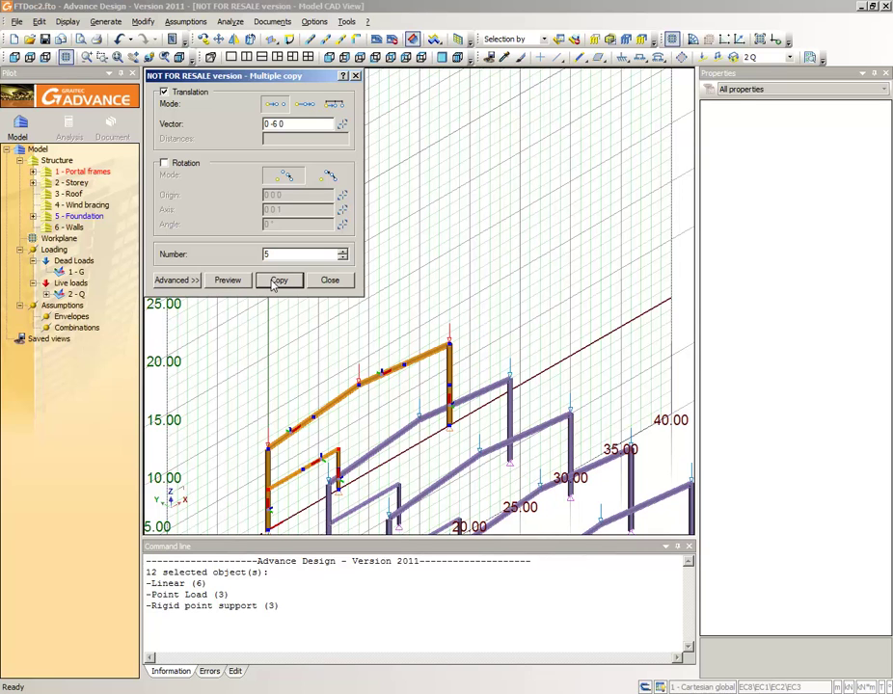
Step: Finish the frame copying and make the Roof system the active one for new elements
{"action": "left_click", "coordinate": [329, 280]}
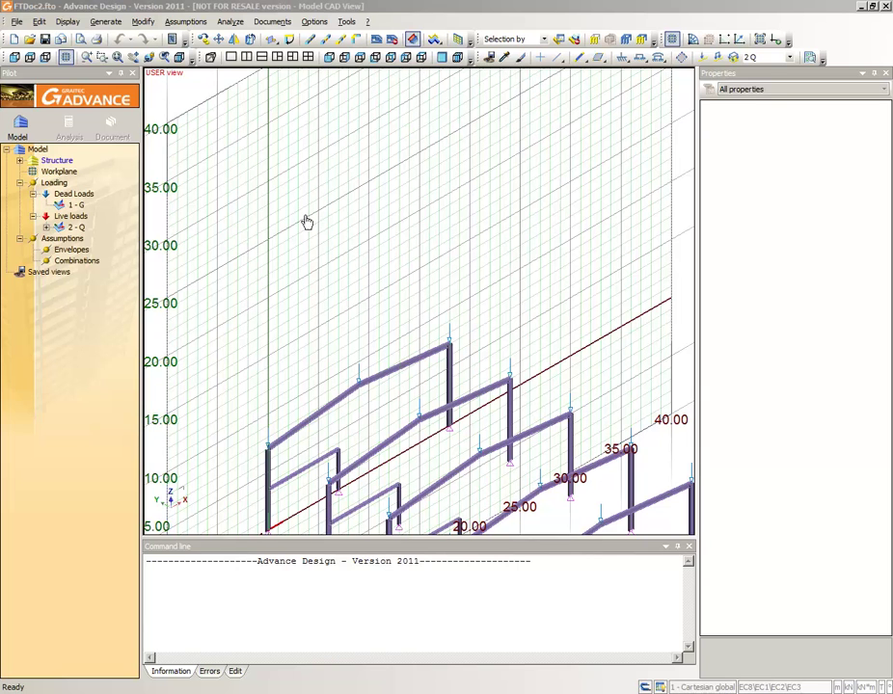
{"action": "left_click", "coordinate": [116, 58]}
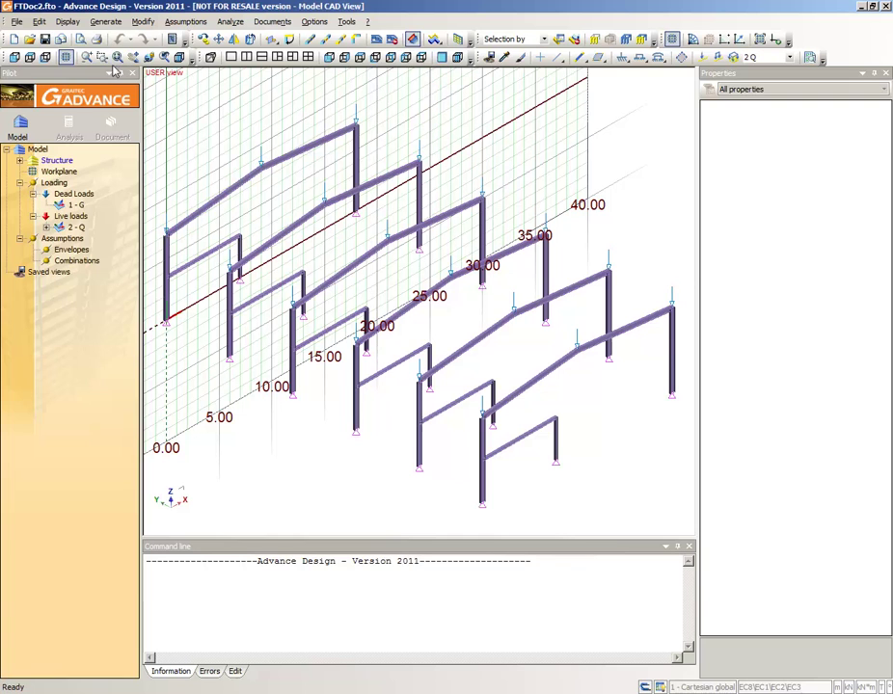
{"action": "left_click", "coordinate": [18, 161]}
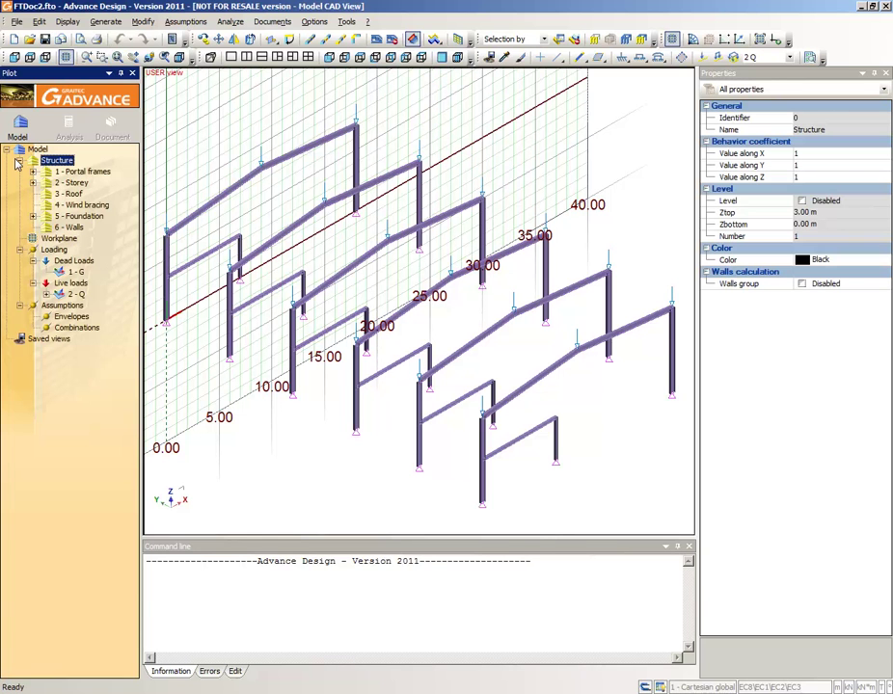
{"action": "left_click", "coordinate": [70, 195]}
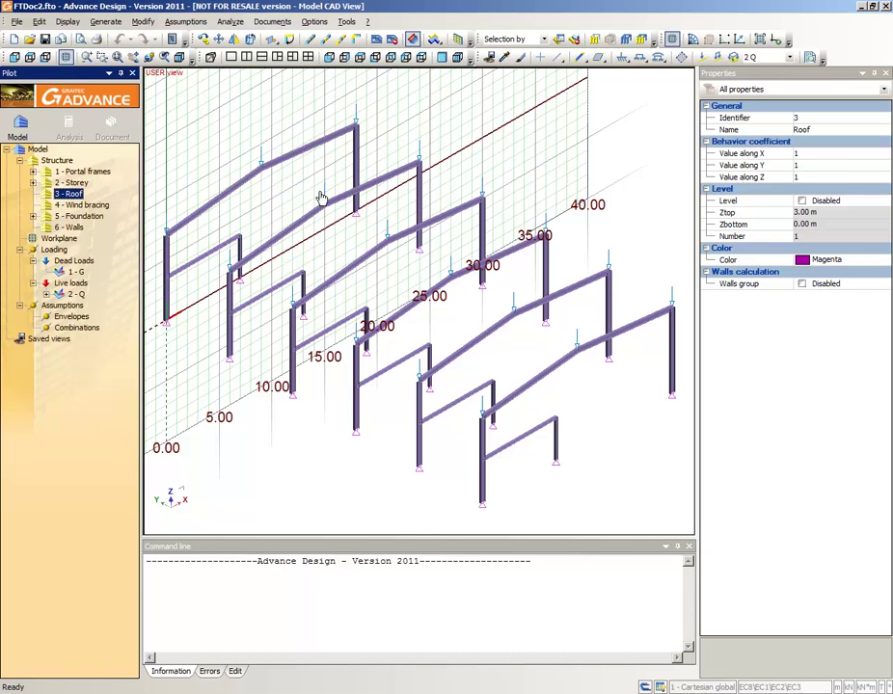
Step: Draw a 127x76x13 UKB linear purlin along the eaves, from the first frame's outer portal column top to the last frame's
{"action": "left_click", "coordinate": [579, 59]}
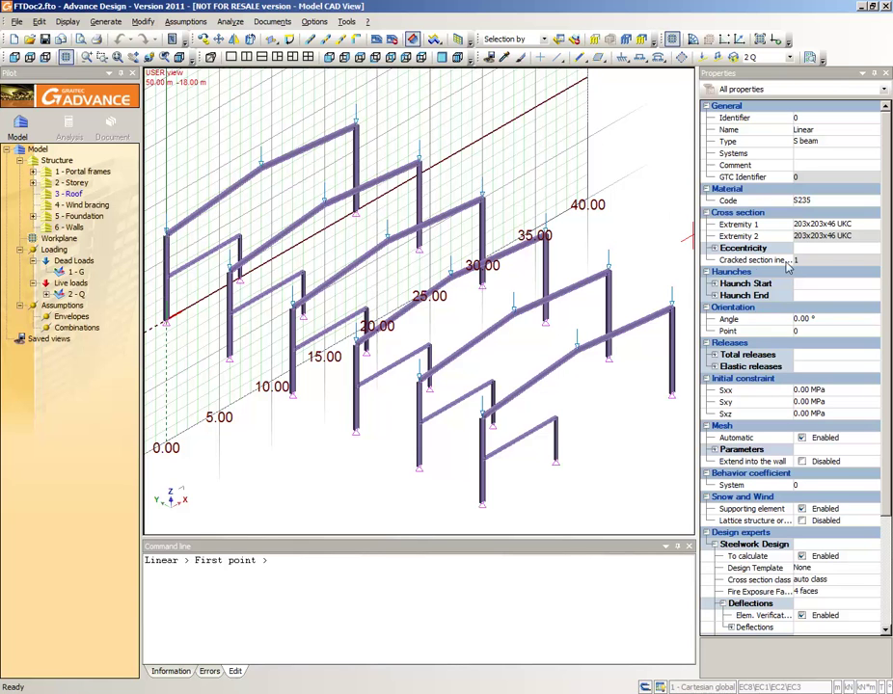
{"action": "left_click", "coordinate": [800, 225]}
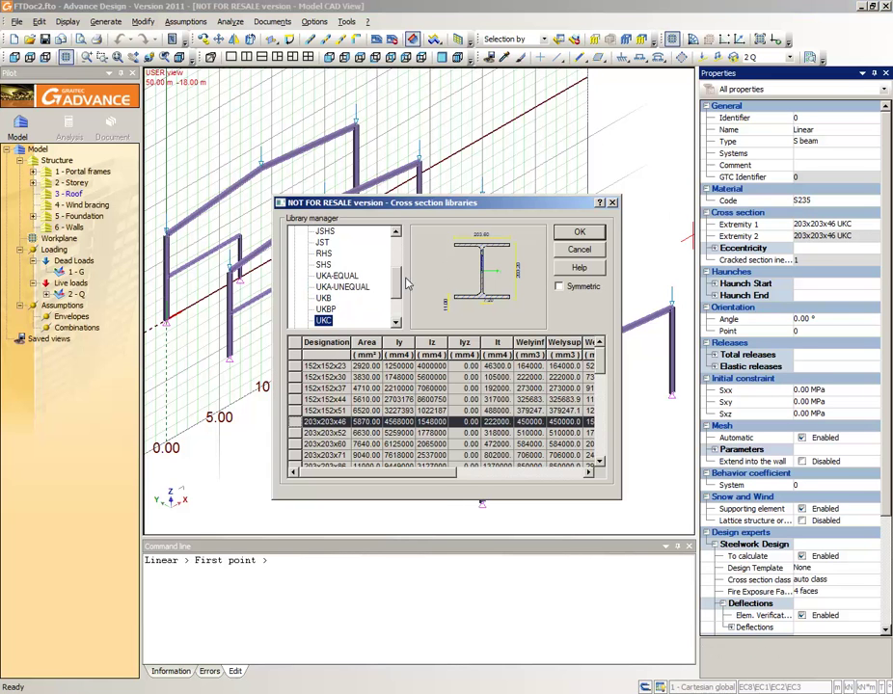
{"action": "left_click", "coordinate": [324, 298]}
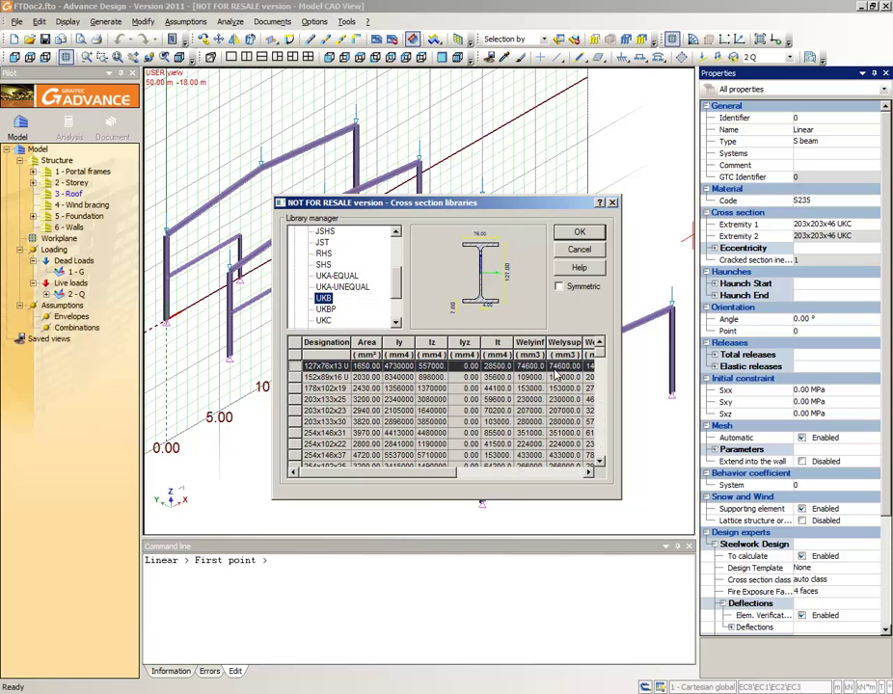
{"action": "left_click", "coordinate": [580, 234]}
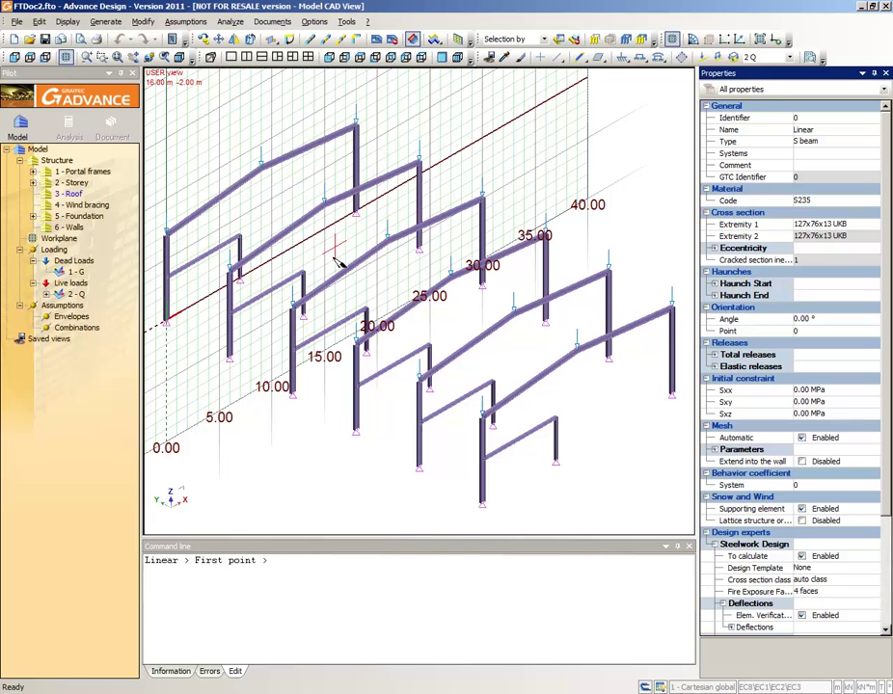
{"action": "left_click", "coordinate": [170, 239]}
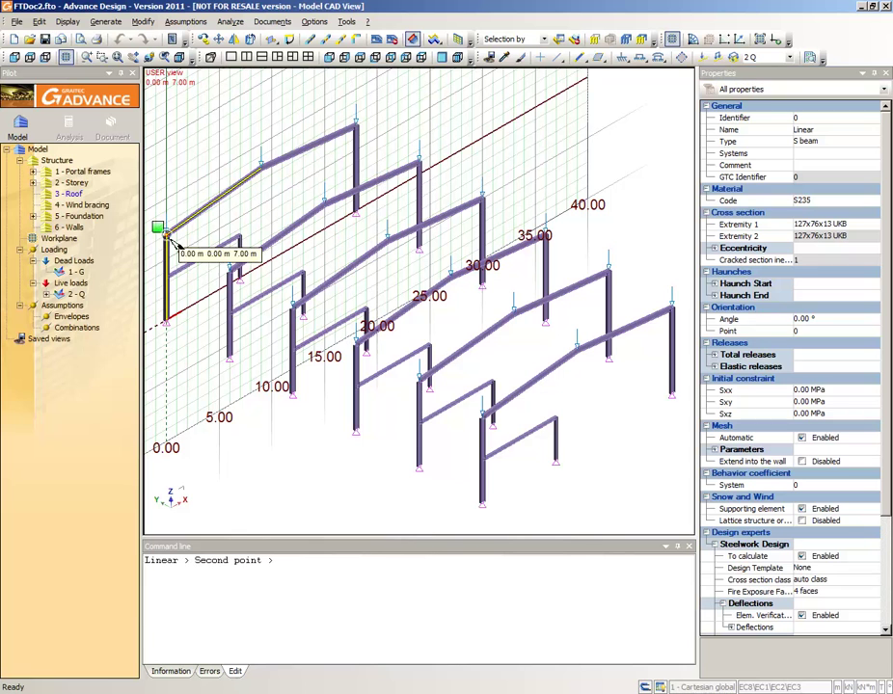
{"action": "left_click", "coordinate": [483, 416]}
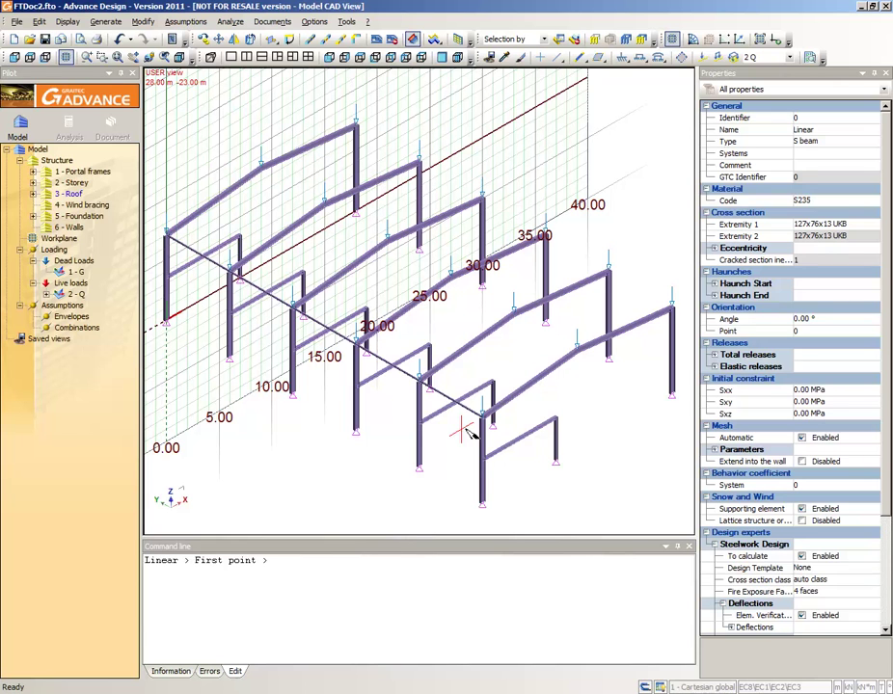
{"action": "key", "text": "Escape"}
Step: Place a point at the first frame's roof apex and set the eaves purlin's eccentricity option to (0,z+)
{"action": "left_click", "coordinate": [543, 57]}
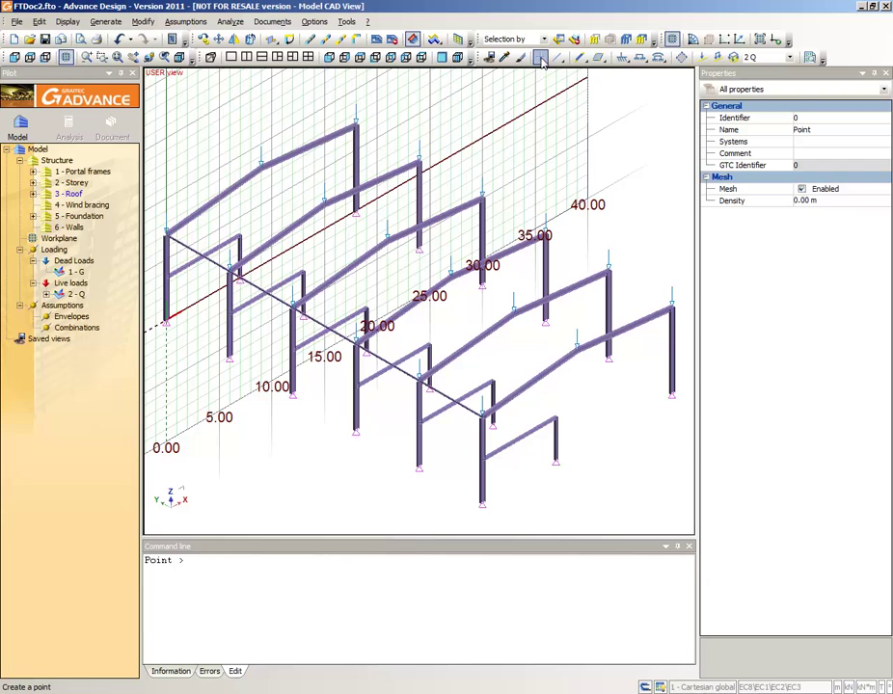
{"action": "left_click", "coordinate": [261, 167]}
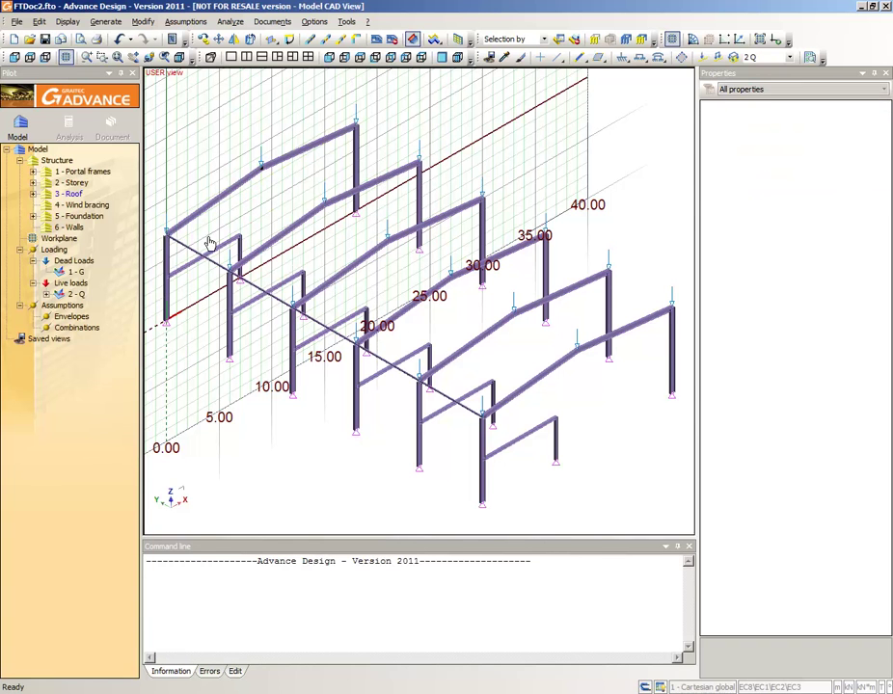
{"action": "left_click", "coordinate": [186, 247]}
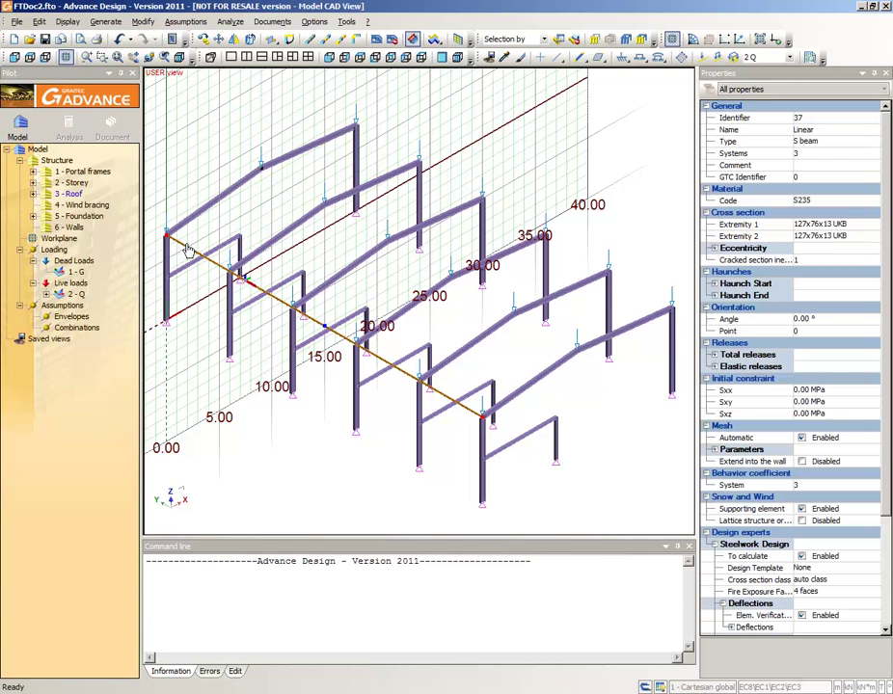
{"action": "left_click", "coordinate": [713, 250]}
{"action": "left_click", "coordinate": [872, 260]}
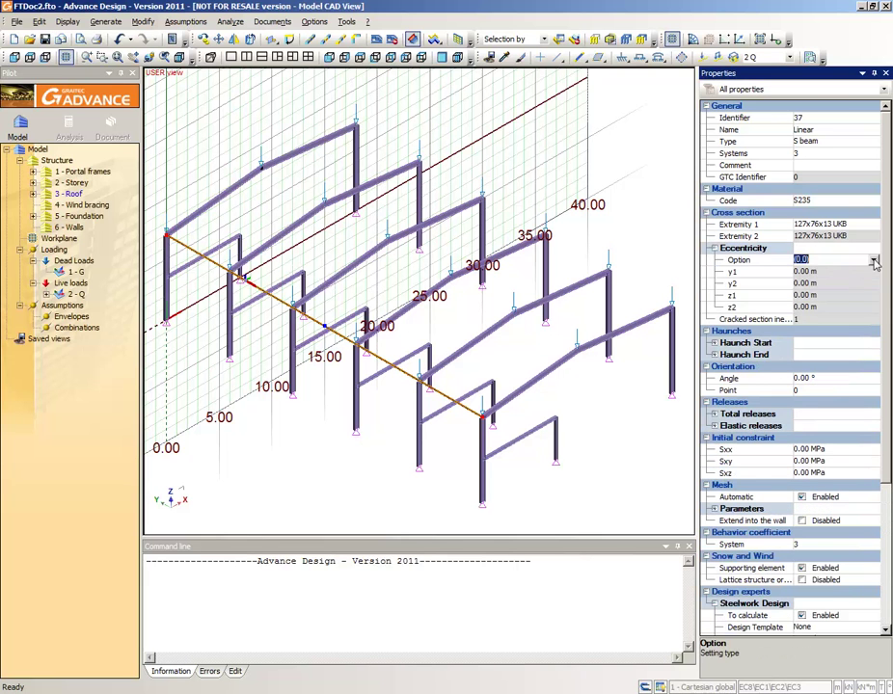
{"action": "left_click", "coordinate": [873, 260]}
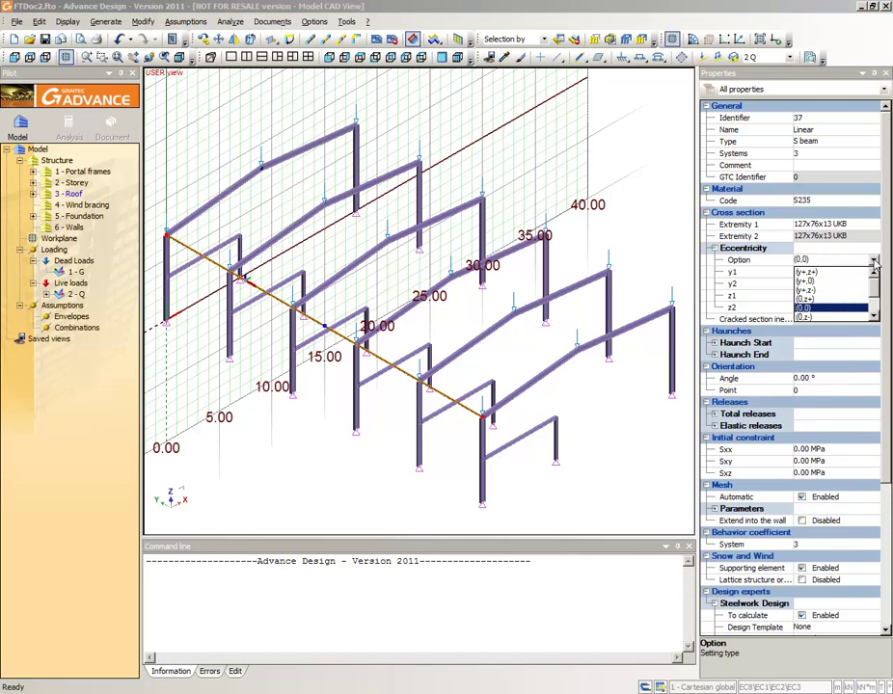
{"action": "left_click", "coordinate": [812, 301]}
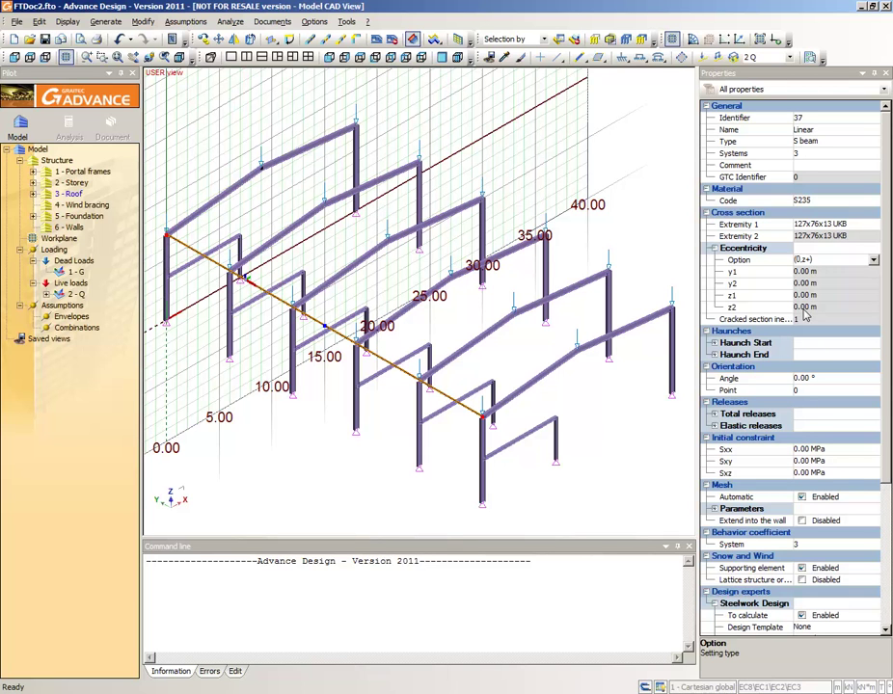
Step: Set the eaves purlin's orientation angle to 90° and its orientation point to 1
{"action": "left_click", "coordinate": [800, 378]}
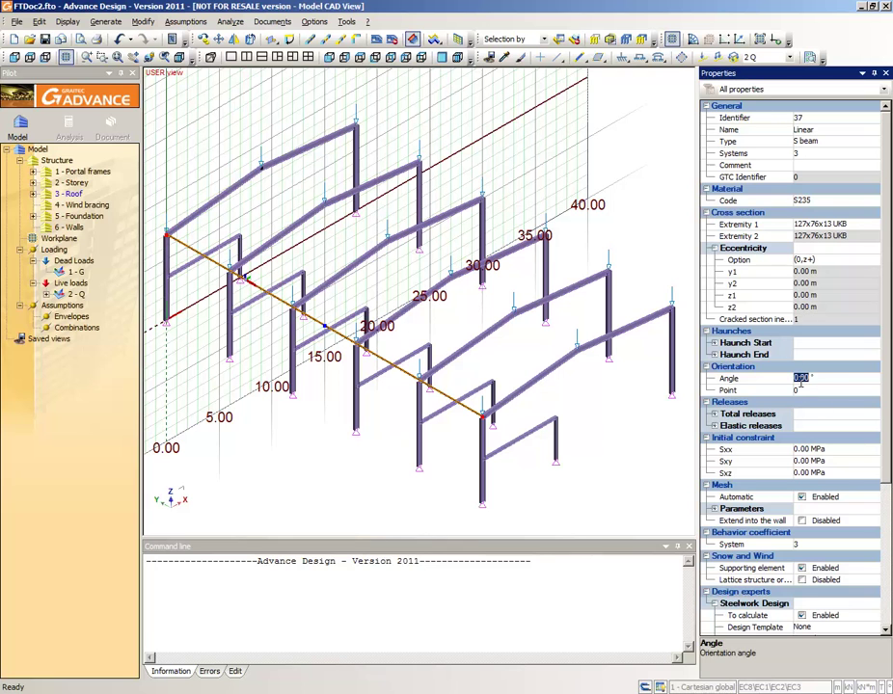
{"action": "type", "text": "90"}
{"action": "left_click", "coordinate": [801, 390]}
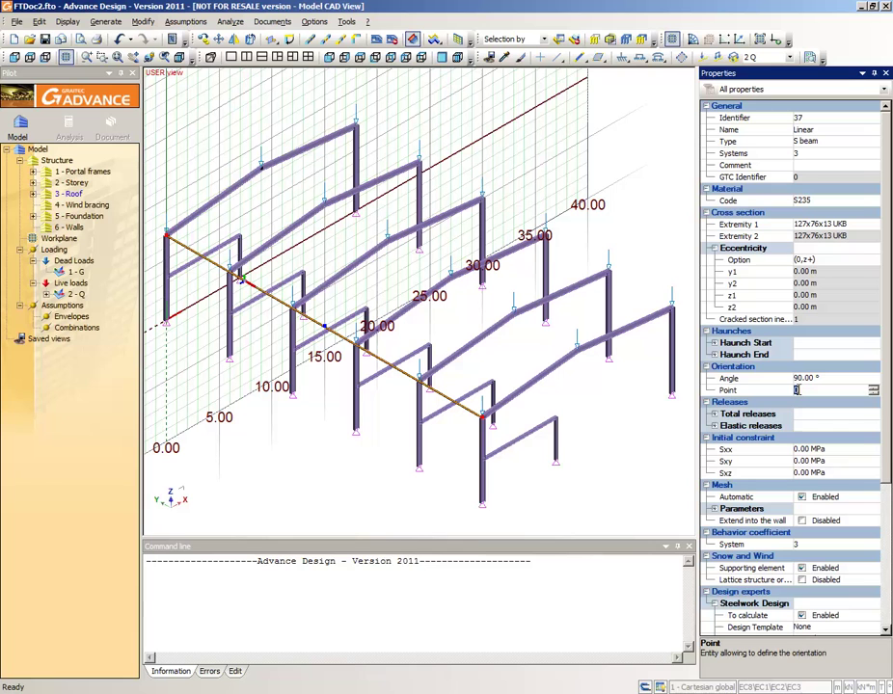
{"action": "type", "text": "1"}
{"action": "key", "text": "Return"}
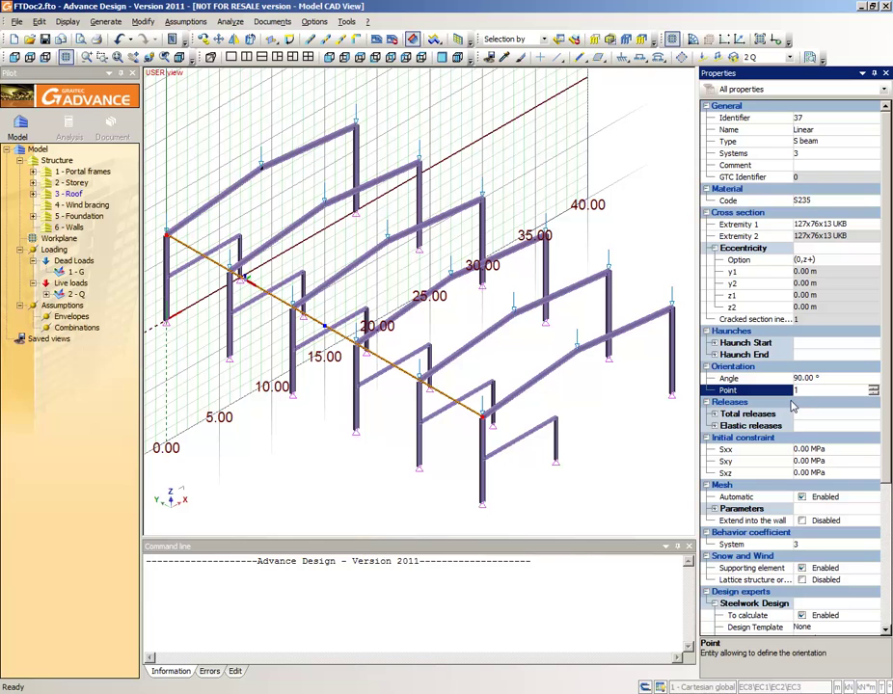
{"action": "left_click", "coordinate": [793, 403]}
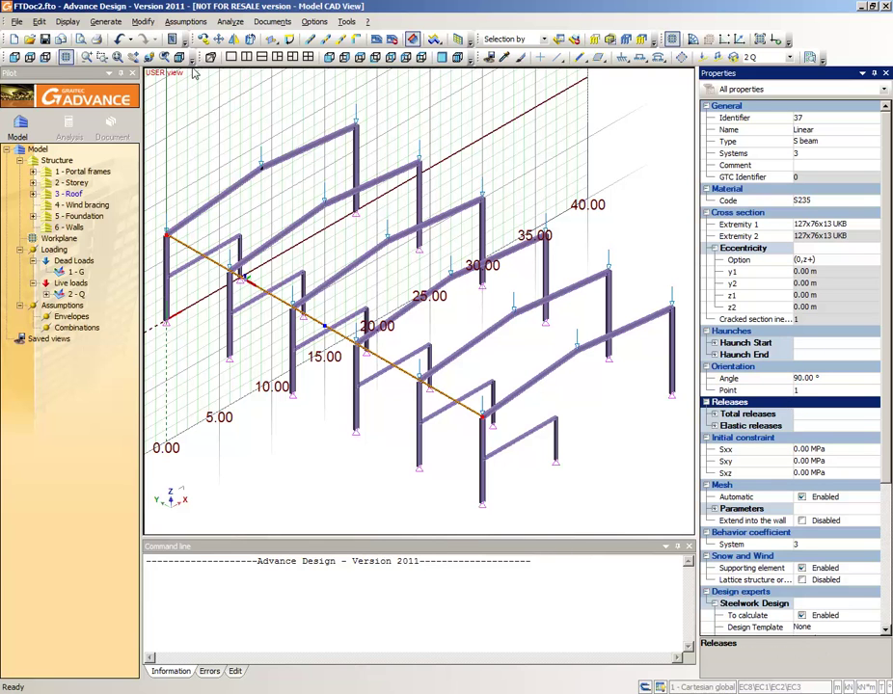
Step: Set up a multiple copy of the eaves purlin with the eaves-to-apex translation vector 9 0 1 and number 6
{"action": "left_click", "coordinate": [203, 39]}
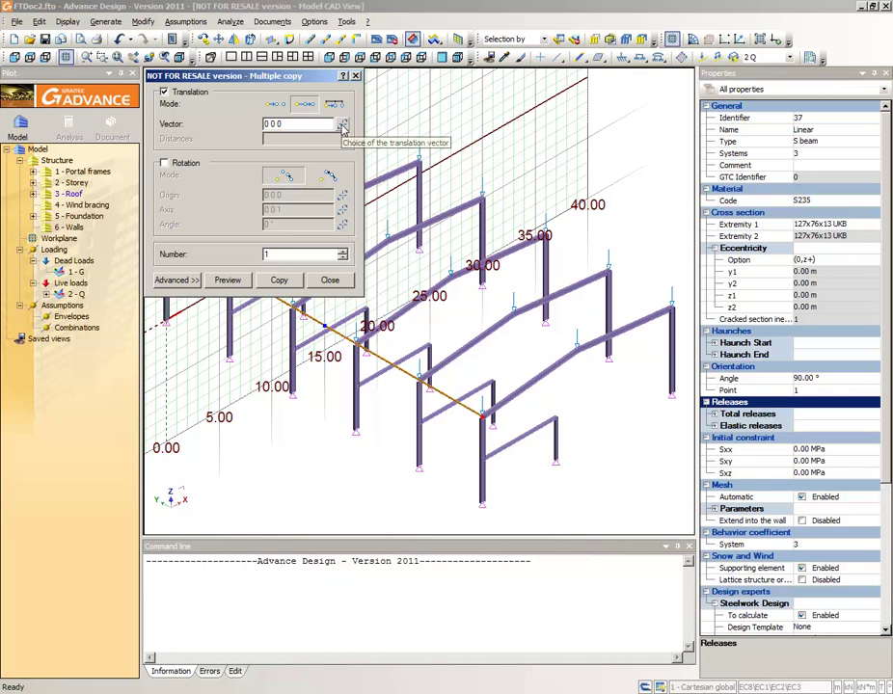
{"action": "left_click", "coordinate": [340, 130]}
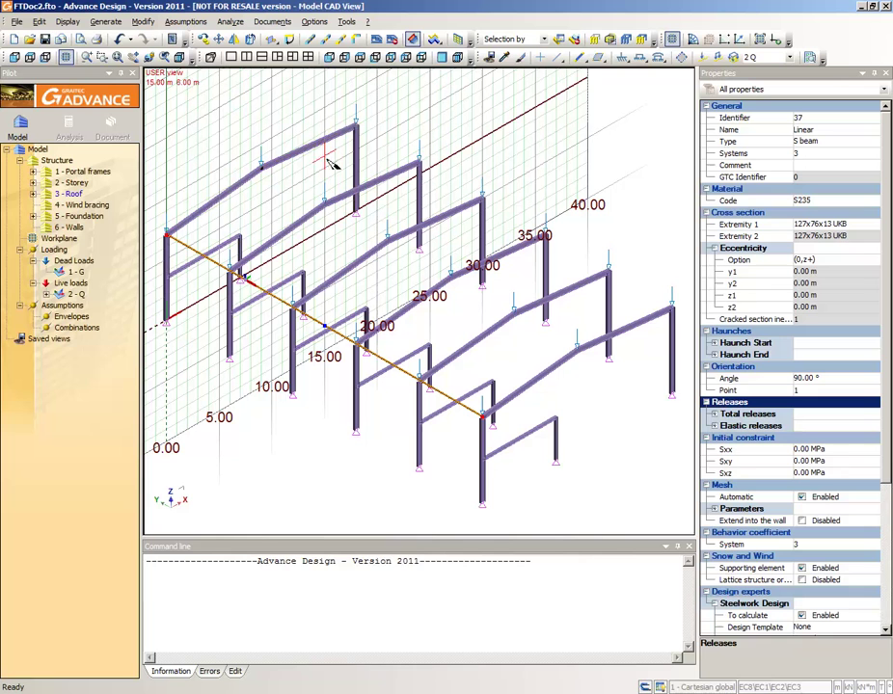
{"action": "left_click", "coordinate": [169, 237]}
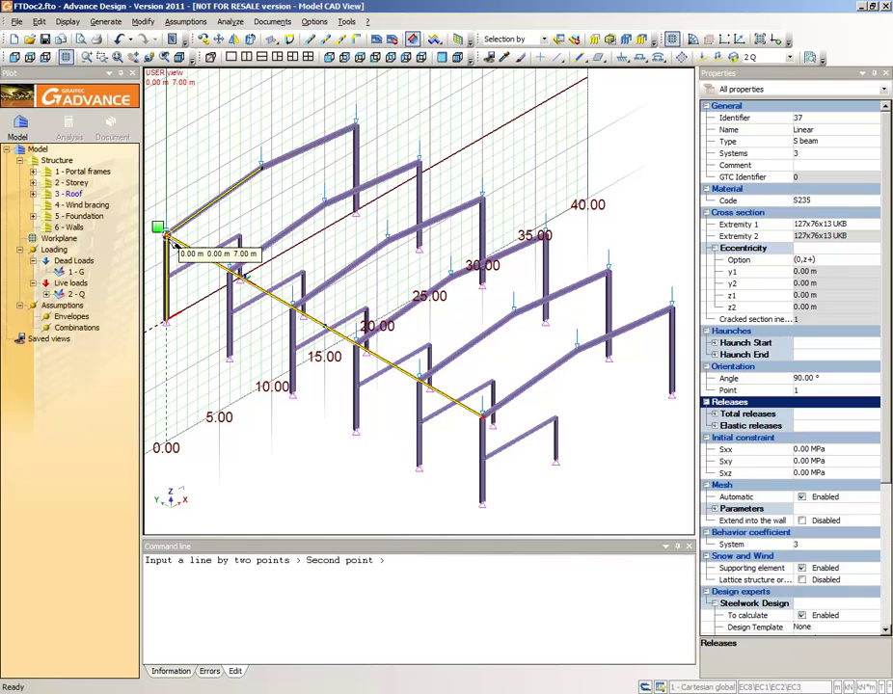
{"action": "left_click", "coordinate": [262, 170]}
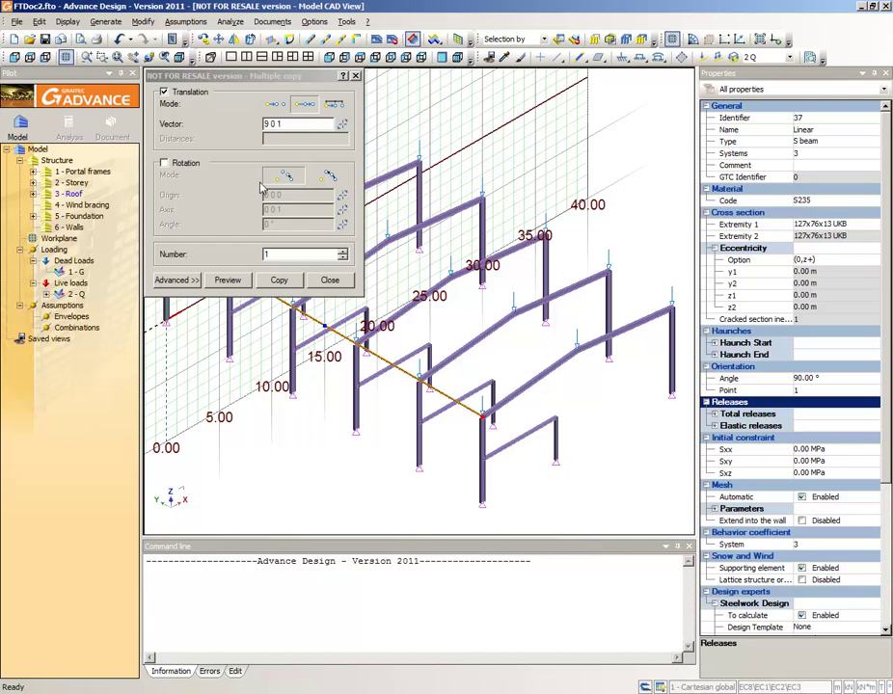
{"action": "left_click", "coordinate": [257, 251]}
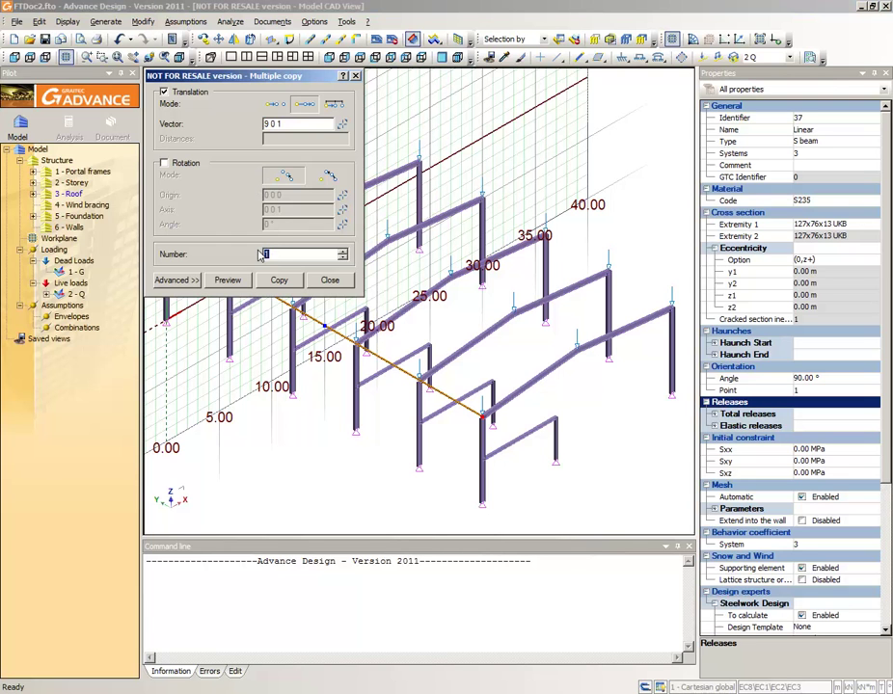
{"action": "type", "text": "6"}
Step: Set the copies' destination system to 3 - Roof, preview and create the purlin copies, and clear the selection
{"action": "left_click", "coordinate": [179, 281]}
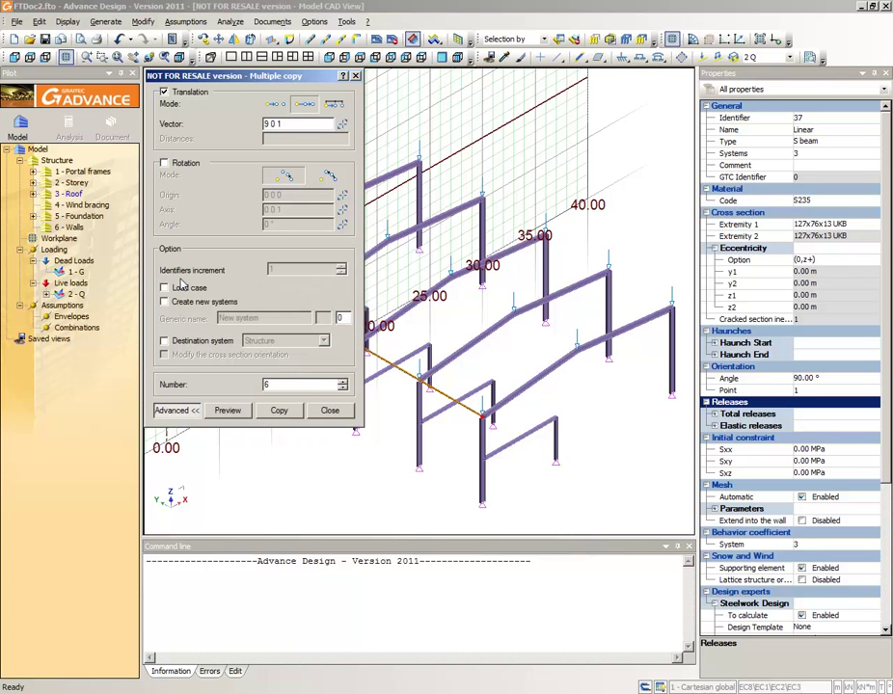
{"action": "left_click", "coordinate": [164, 340]}
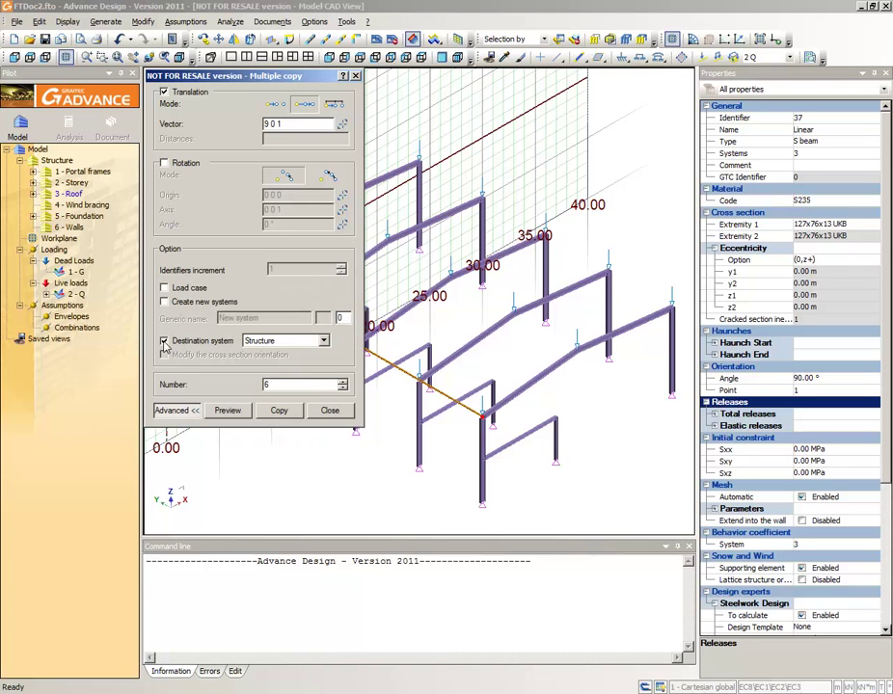
{"action": "left_click", "coordinate": [285, 341]}
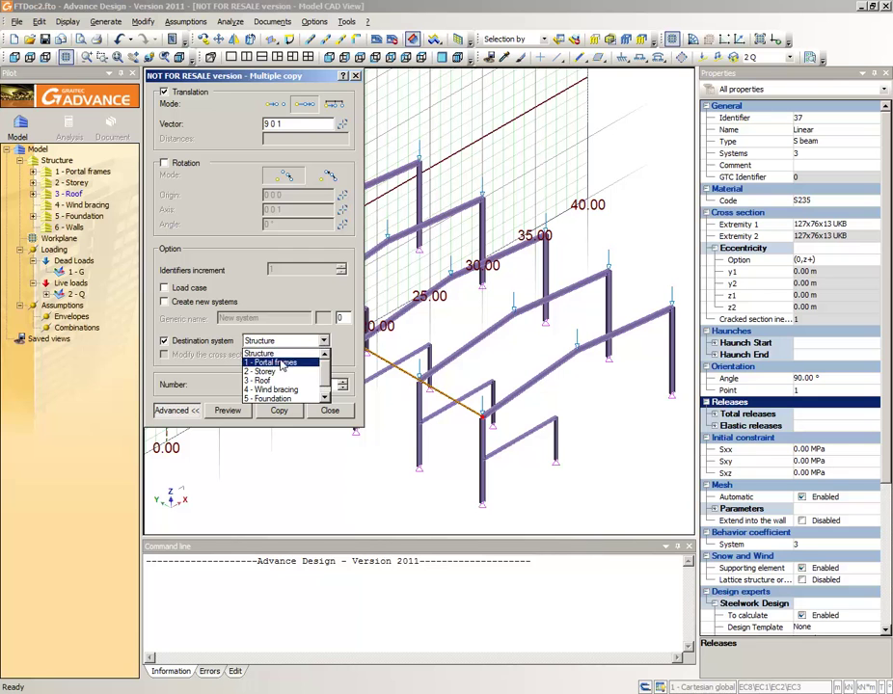
{"action": "left_click", "coordinate": [265, 381]}
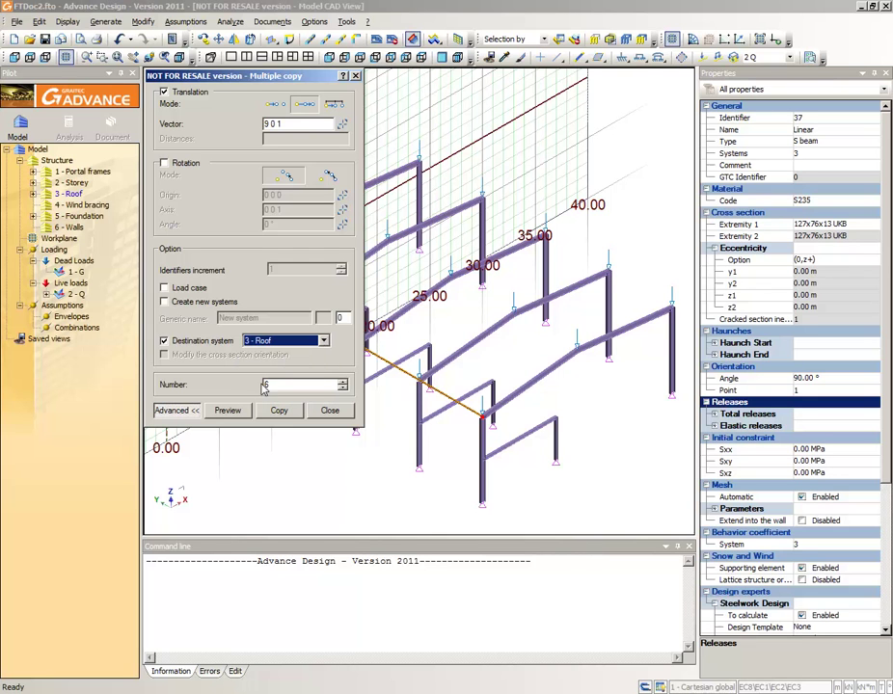
{"action": "left_click", "coordinate": [228, 411]}
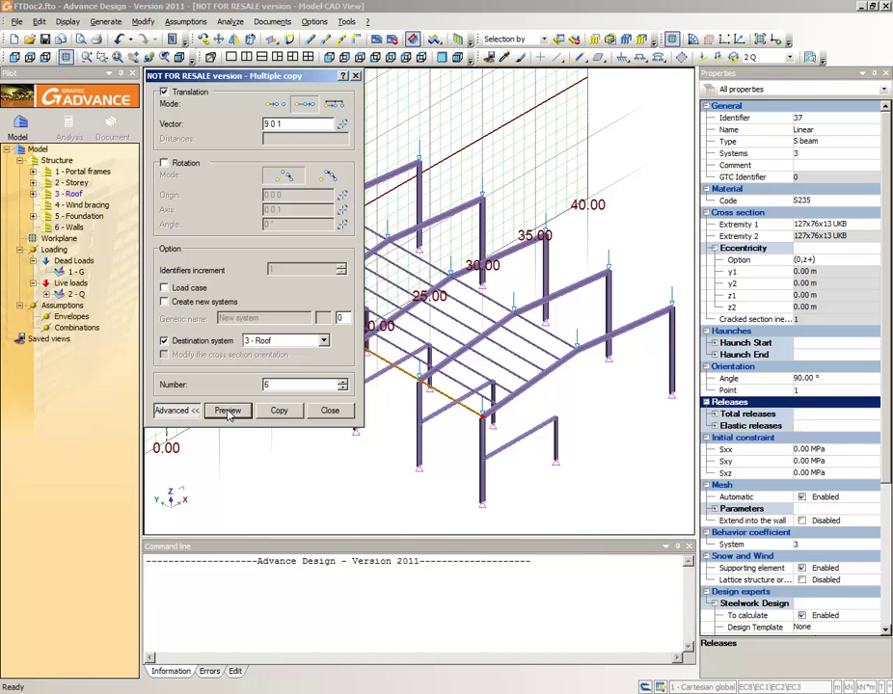
{"action": "left_click", "coordinate": [277, 411]}
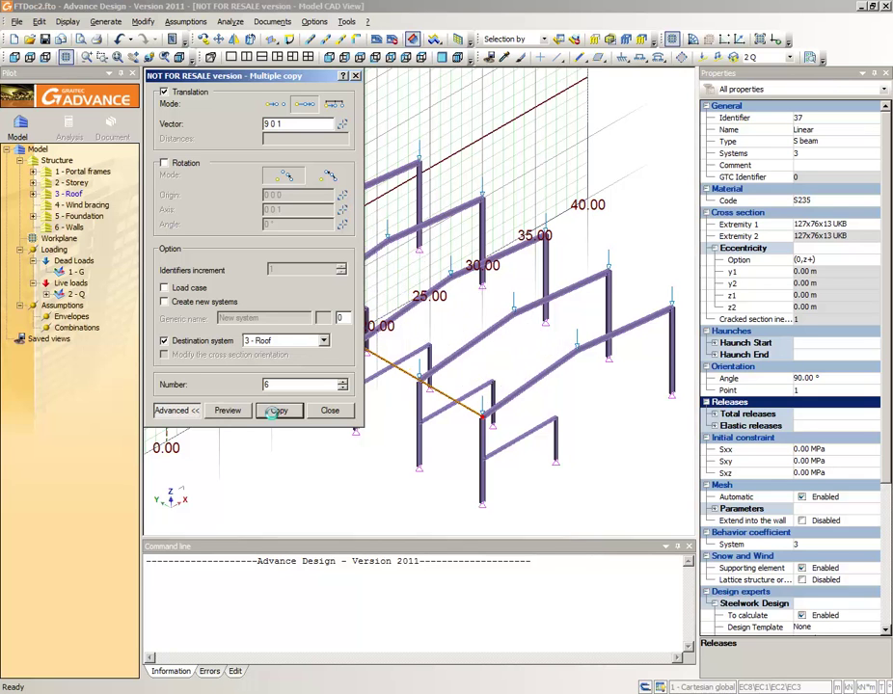
{"action": "left_click", "coordinate": [330, 410]}
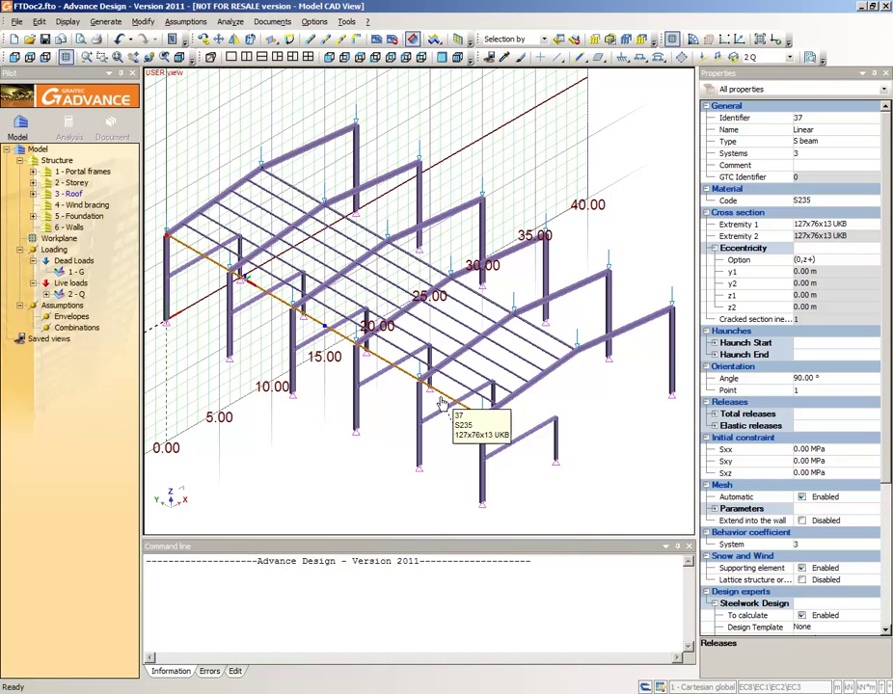
{"action": "key", "text": "Escape"}
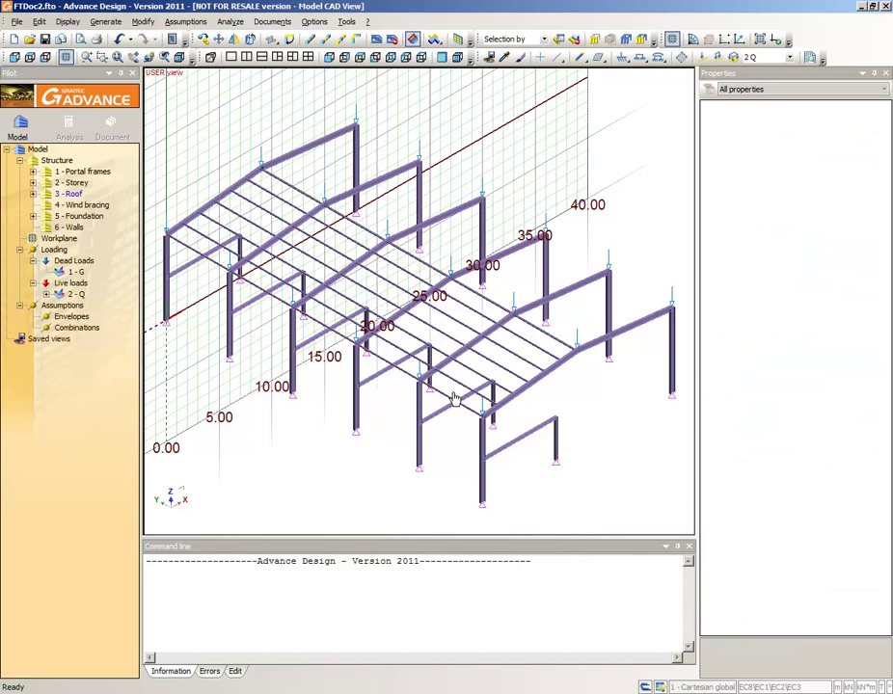
Step: Set the ridge purlin's orientation angle to 0° and its orientation point to 0
{"action": "left_click", "coordinate": [552, 342]}
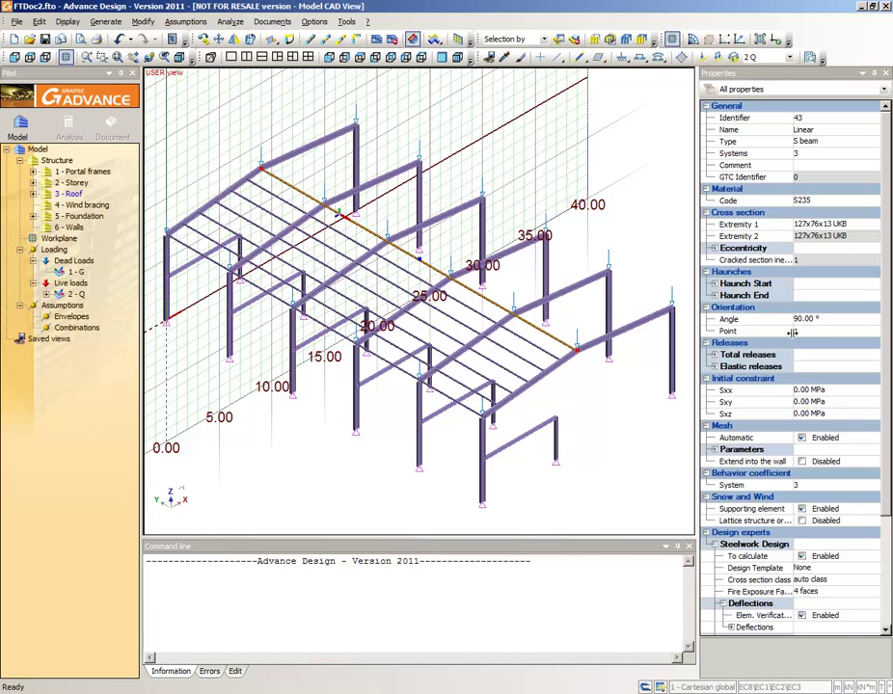
{"action": "left_click", "coordinate": [833, 318]}
{"action": "type", "text": "0"}
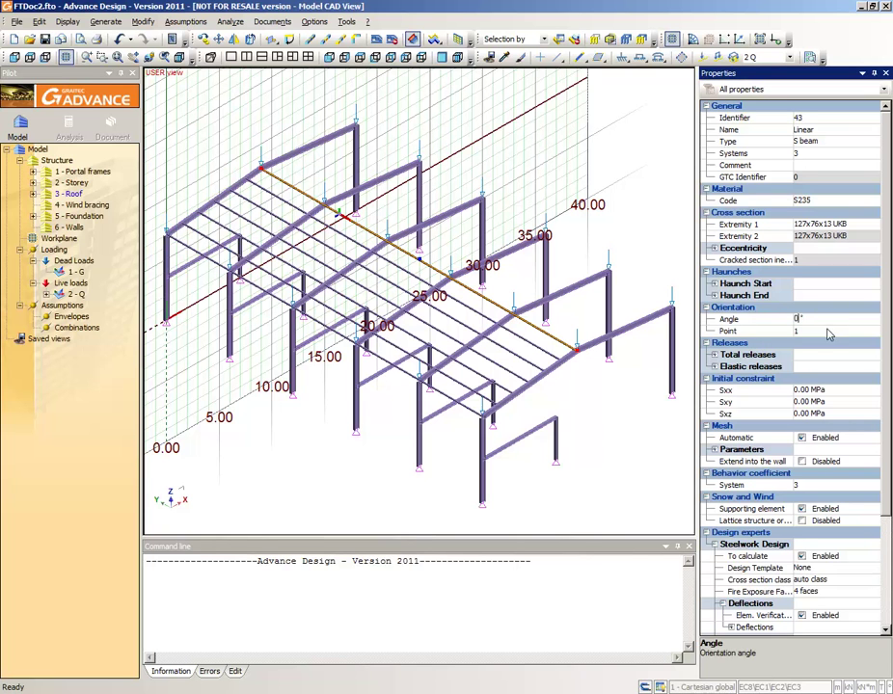
{"action": "left_click", "coordinate": [826, 331]}
{"action": "type", "text": "0"}
{"action": "left_click", "coordinate": [820, 318]}
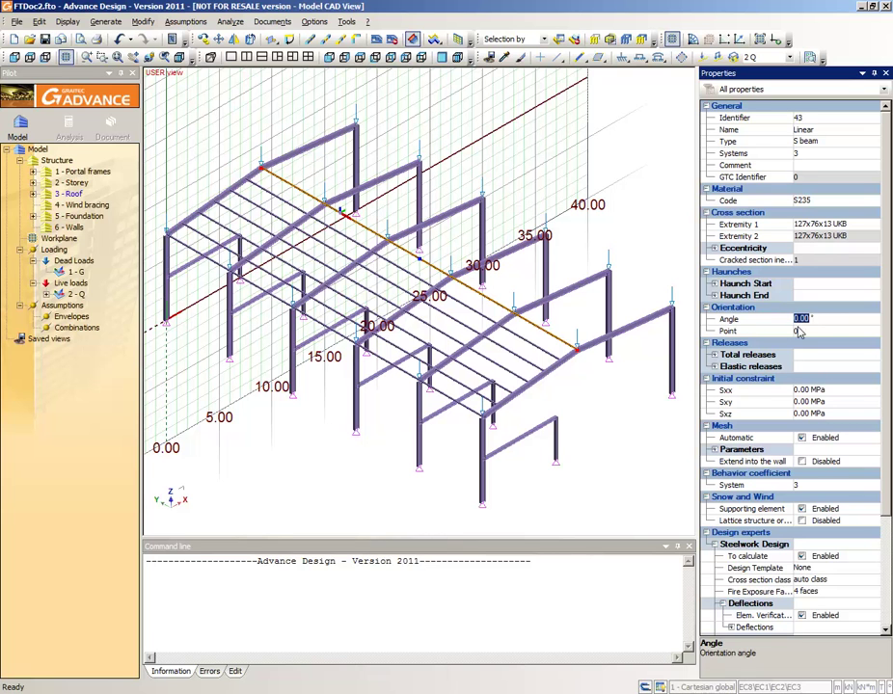
Step: Add the six purlins between the ridge and the eaves of the same roof slope to the selection
{"action": "left_click", "coordinate": [509, 355]}
{"action": "left_click", "coordinate": [492, 366]}
{"action": "left_click", "coordinate": [464, 373]}
{"action": "left_click", "coordinate": [455, 386]}
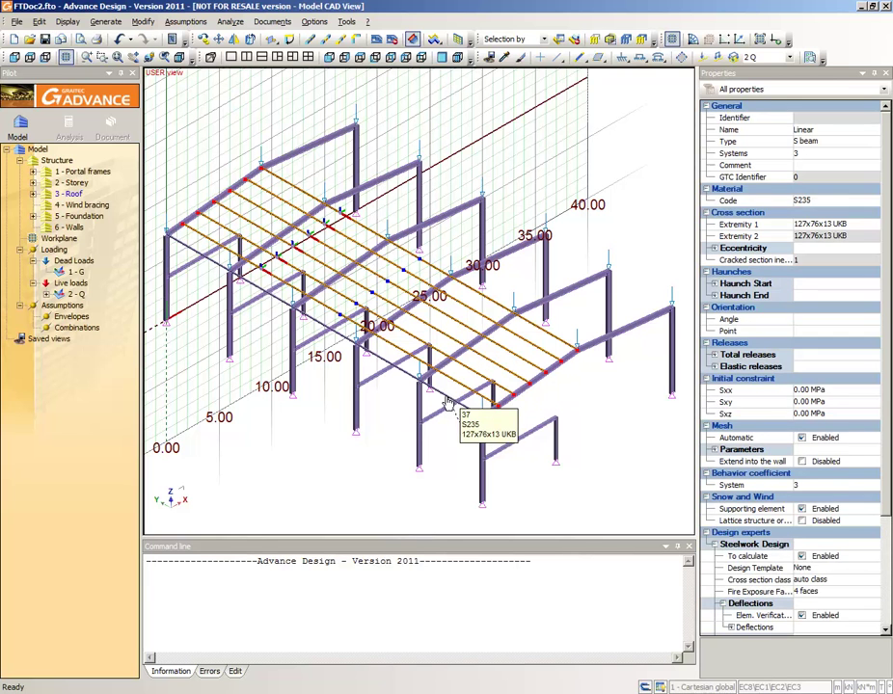
{"action": "left_click", "coordinate": [349, 307]}
Step: Mirror-copy the selected purlins about the YZ plane through the first frame's apex at 9 0 8, previewing before applying
{"action": "left_click", "coordinate": [234, 39]}
{"action": "left_click", "coordinate": [235, 39]}
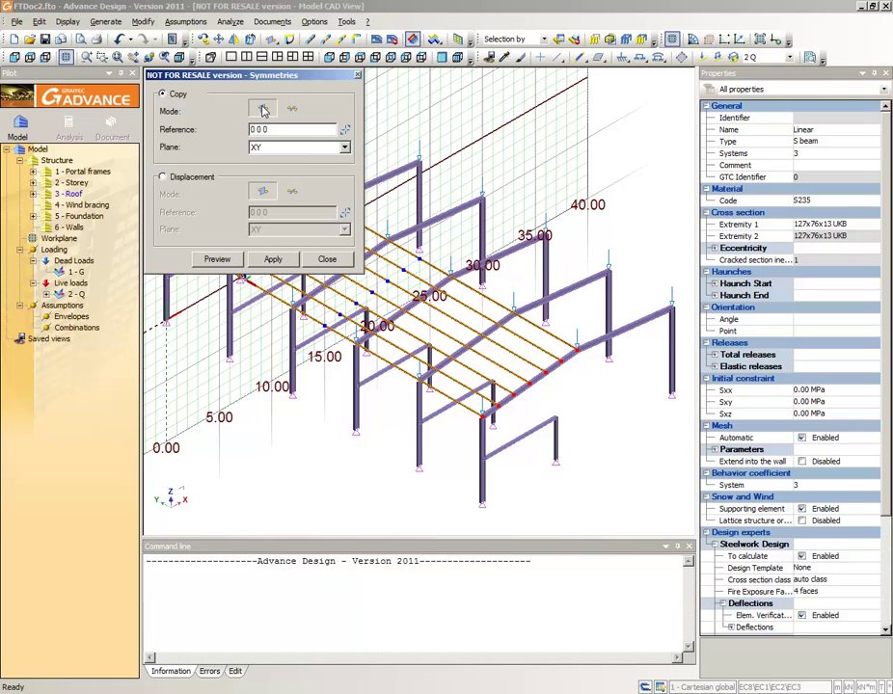
{"action": "left_click", "coordinate": [345, 148]}
{"action": "left_click", "coordinate": [323, 174]}
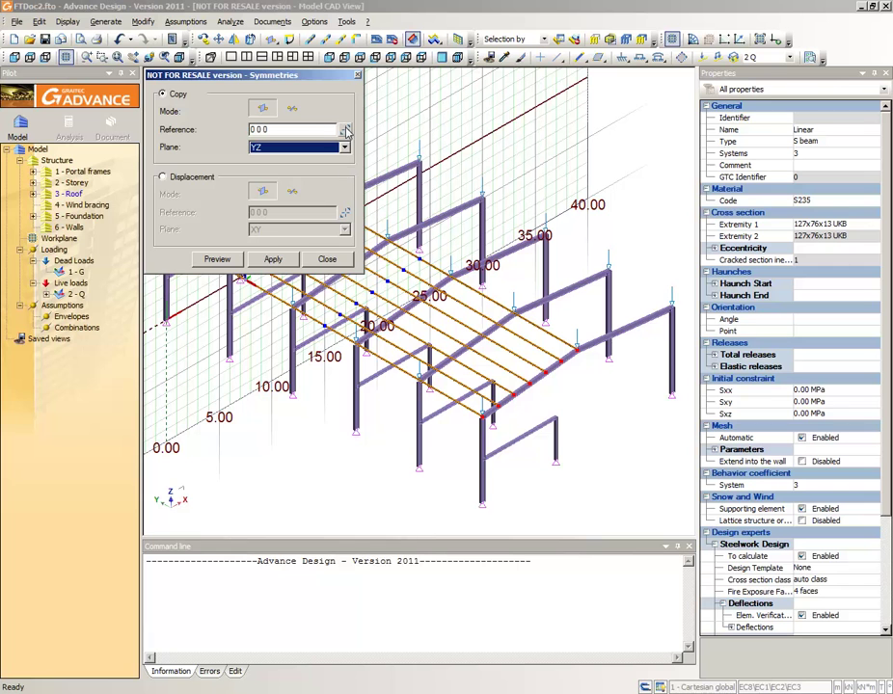
{"action": "left_click", "coordinate": [345, 131]}
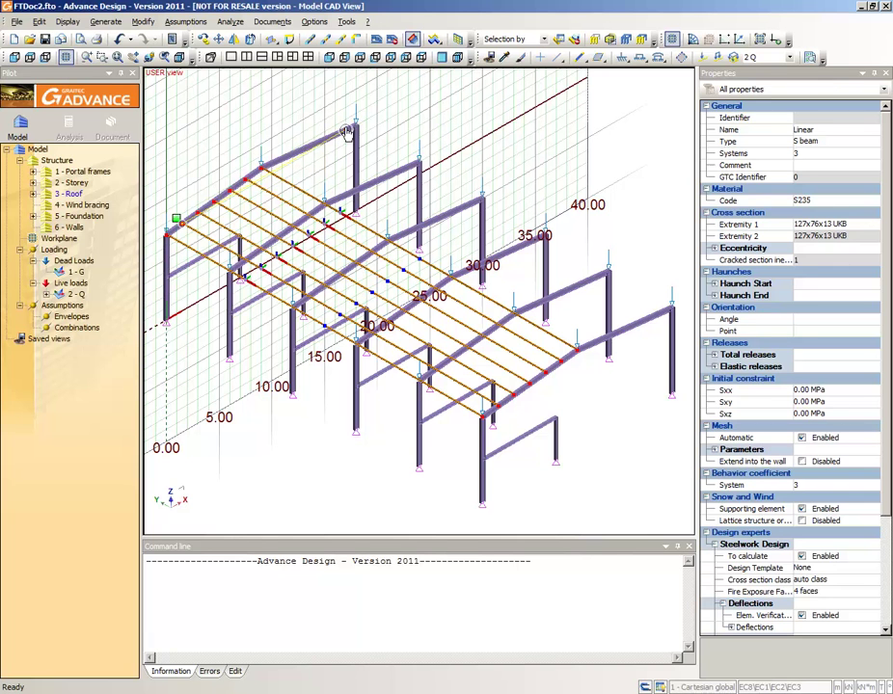
{"action": "left_click", "coordinate": [264, 171]}
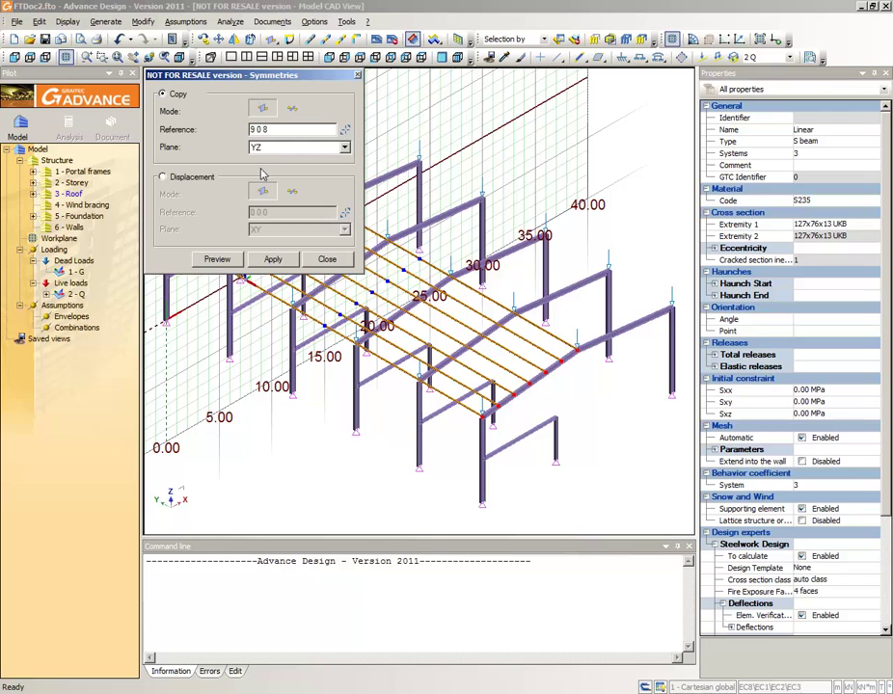
{"action": "left_click", "coordinate": [218, 260]}
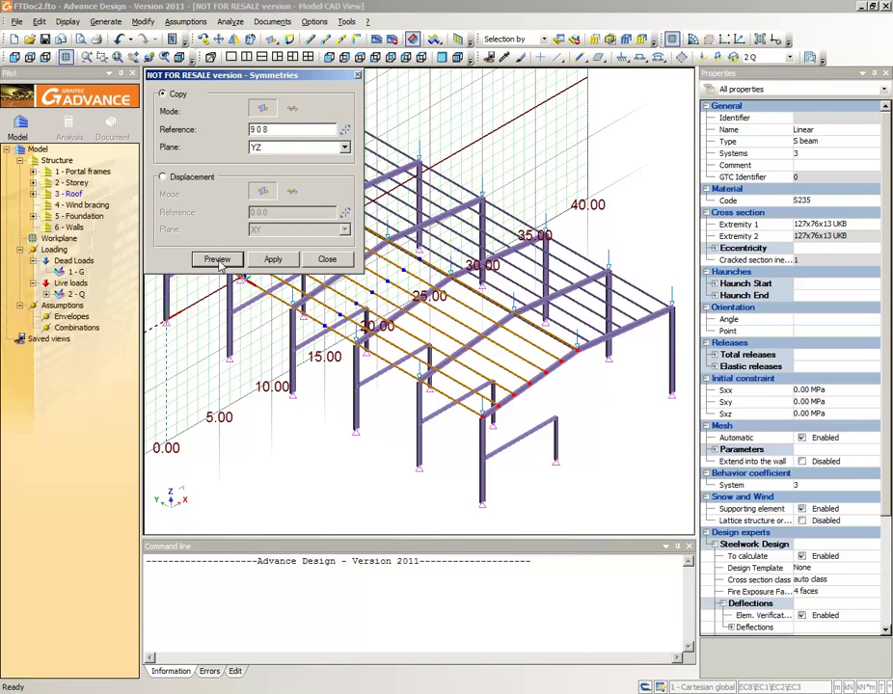
{"action": "left_click", "coordinate": [272, 260]}
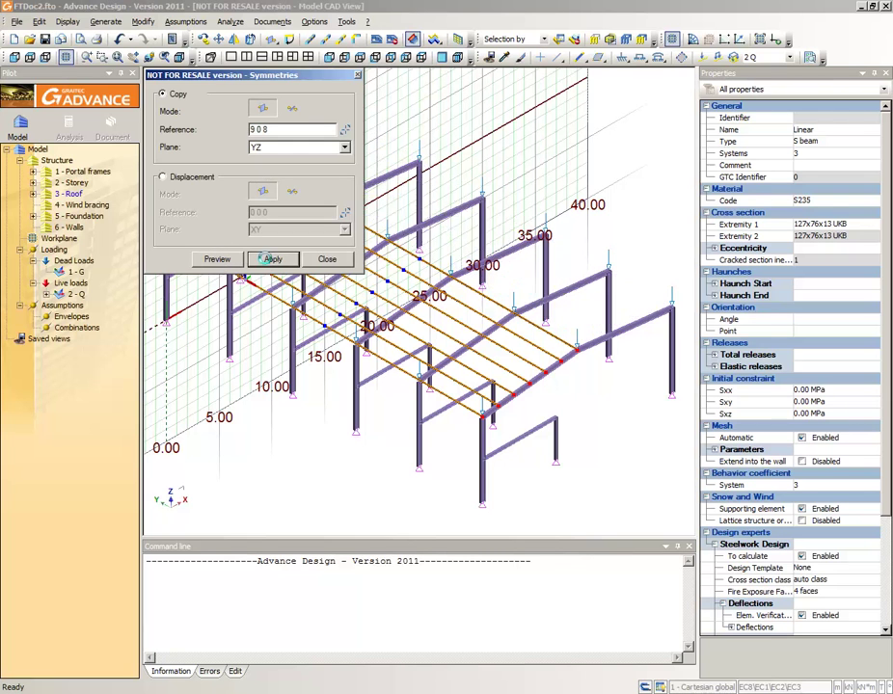
{"action": "left_click", "coordinate": [327, 260]}
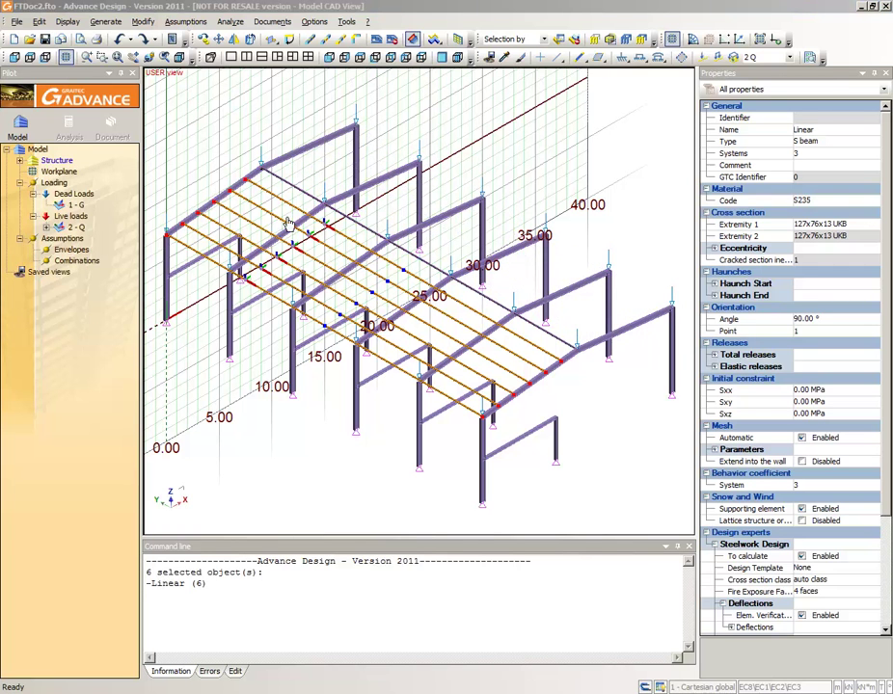
Step: Mirror the six purlins below the ridge graphically about the vertical plane through the apex, and undo the mirroring
{"action": "left_click", "coordinate": [273, 40]}
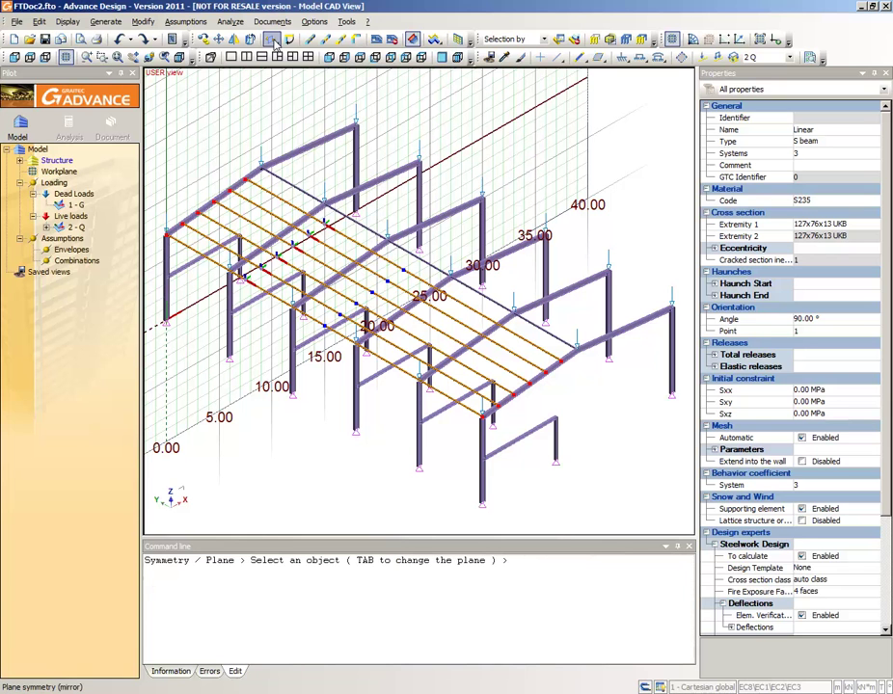
{"action": "key", "text": "Tab"}
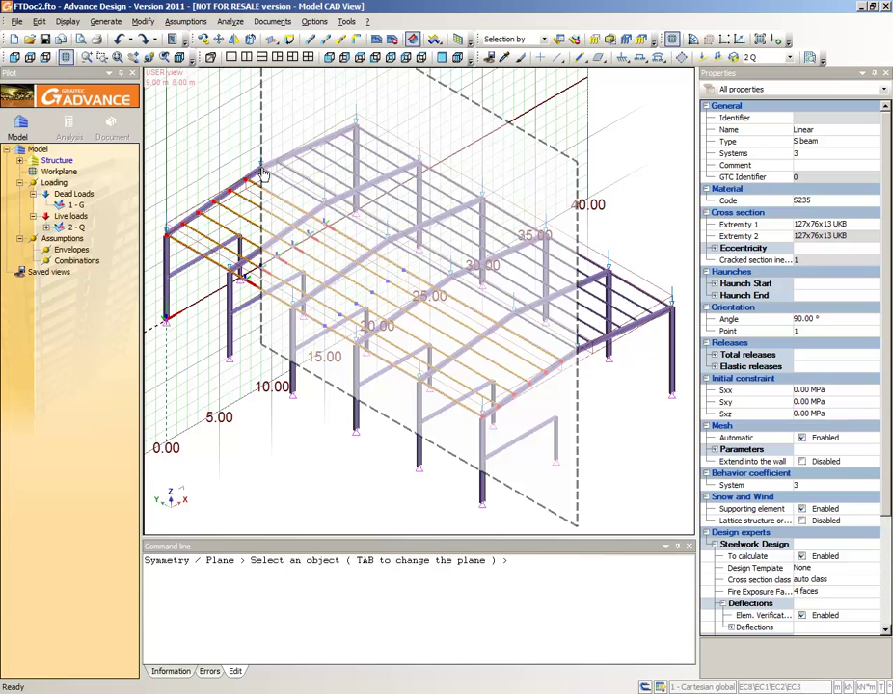
{"action": "left_click", "coordinate": [262, 174]}
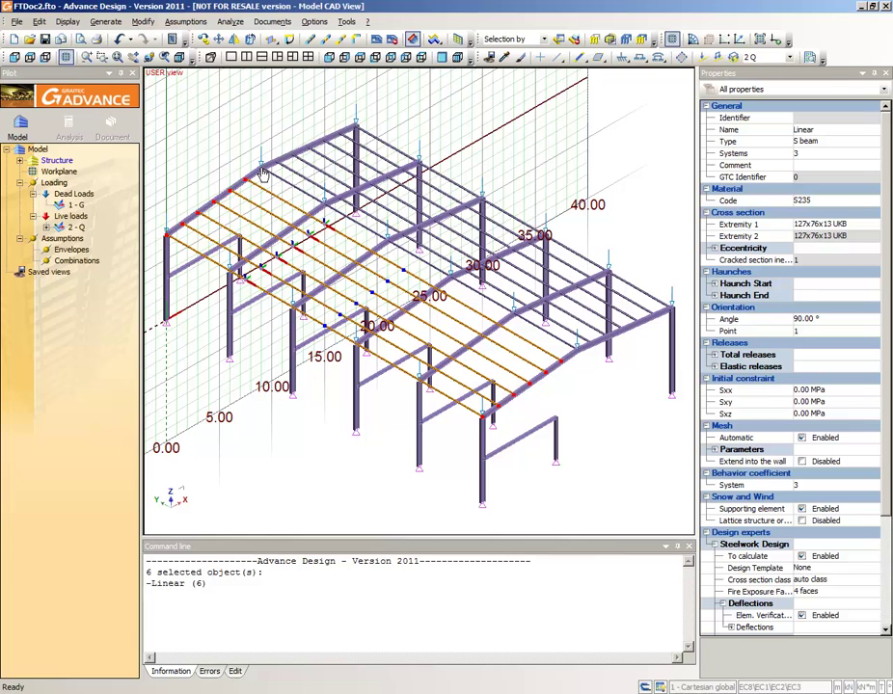
{"action": "key", "text": "ctrl+z"}
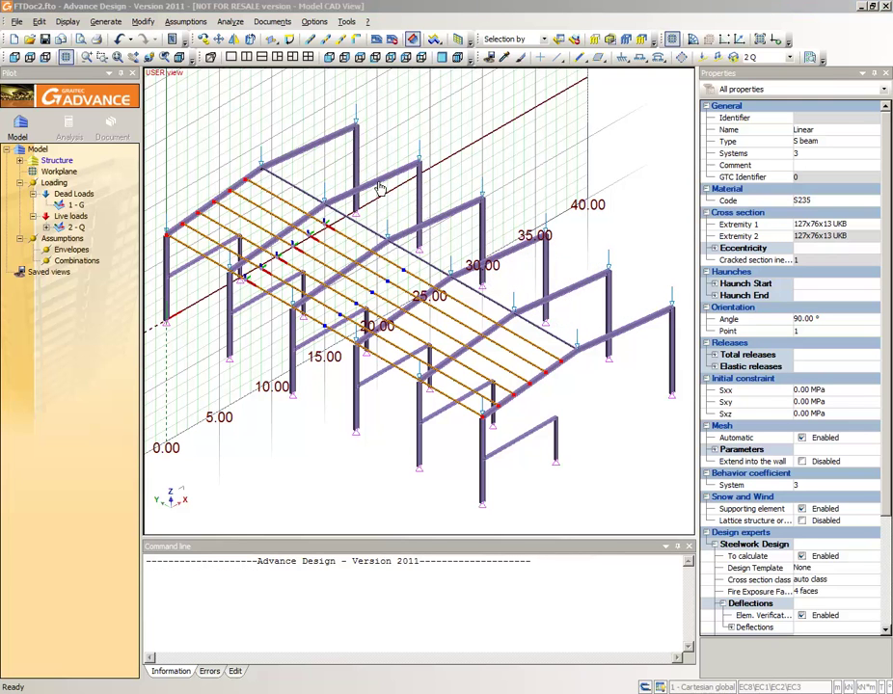
Step: Rotate-copy the six purlins about a two-point axis along the ridge, from the first frame's near eaves to its opposite eaves
{"action": "left_click", "coordinate": [287, 39]}
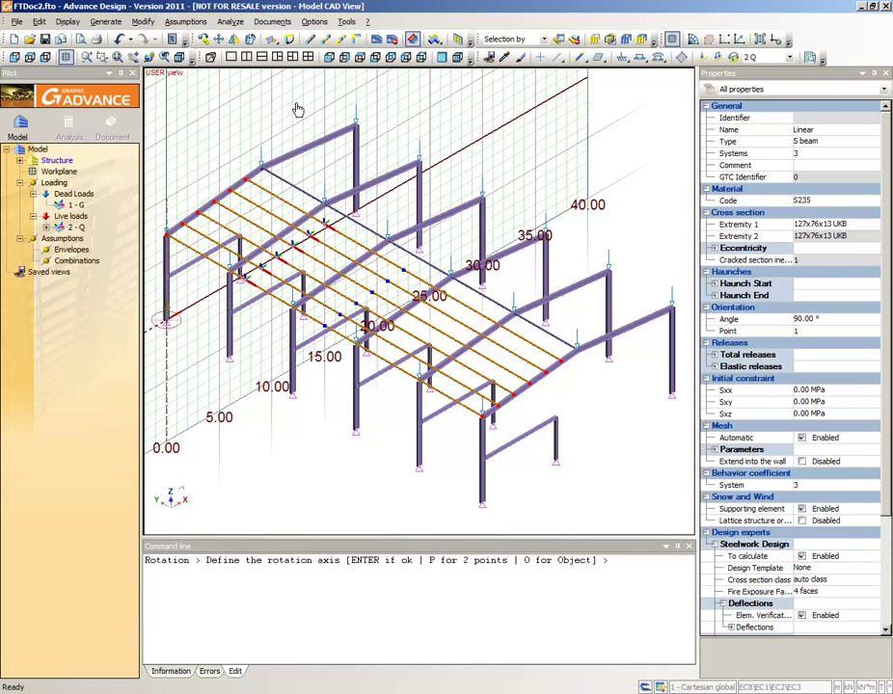
{"action": "key", "text": "p"}
{"action": "key", "text": "Return"}
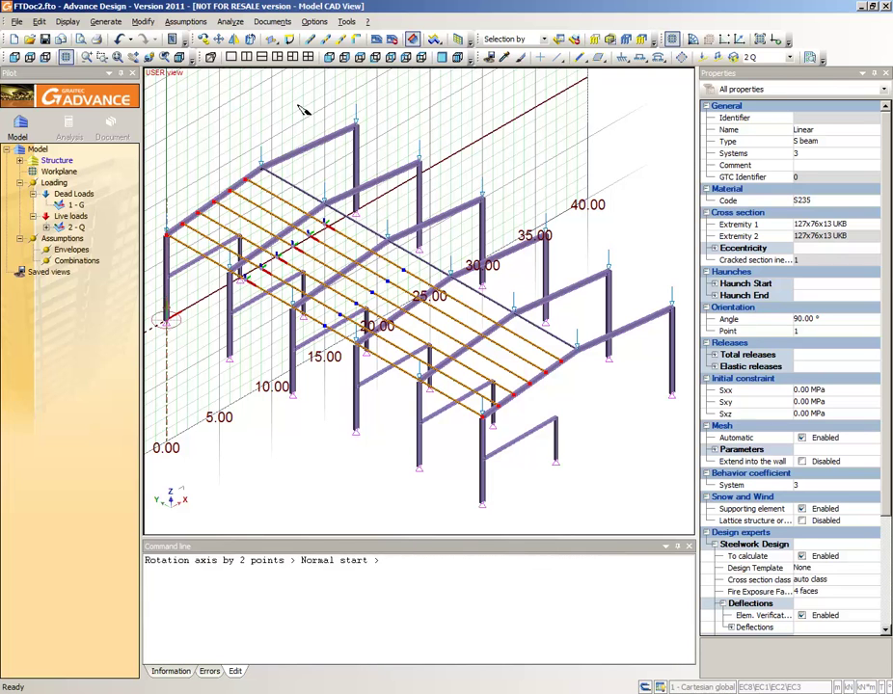
{"action": "left_click", "coordinate": [252, 160]}
{"action": "left_click", "coordinate": [578, 349]}
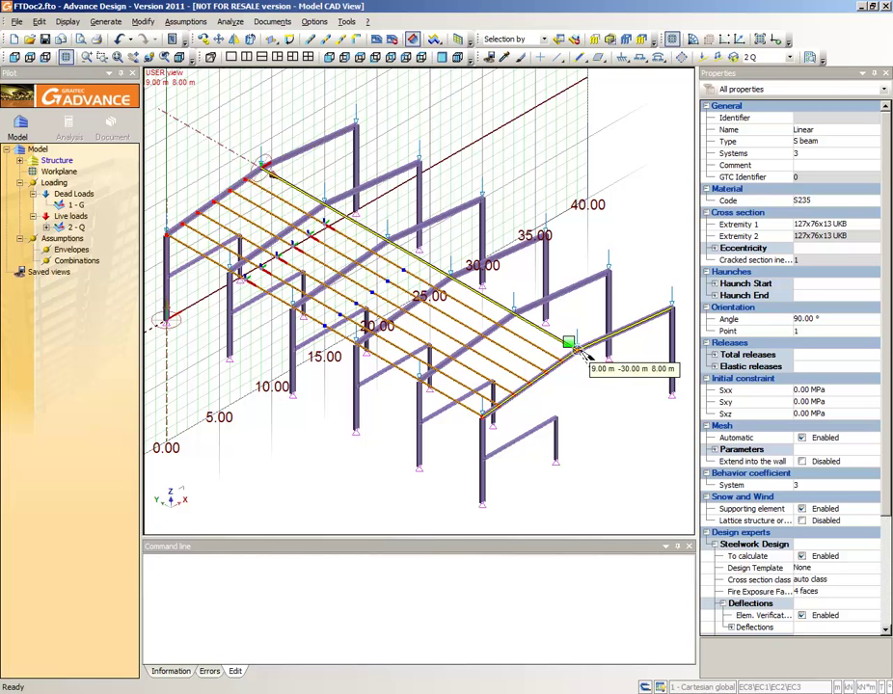
{"action": "left_click", "coordinate": [168, 236]}
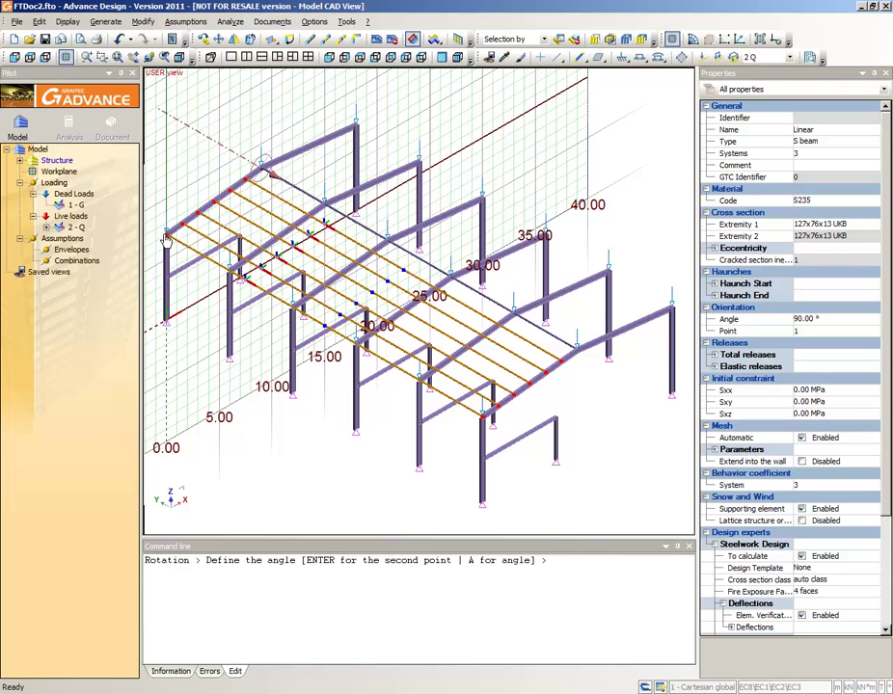
{"action": "key", "text": "Return"}
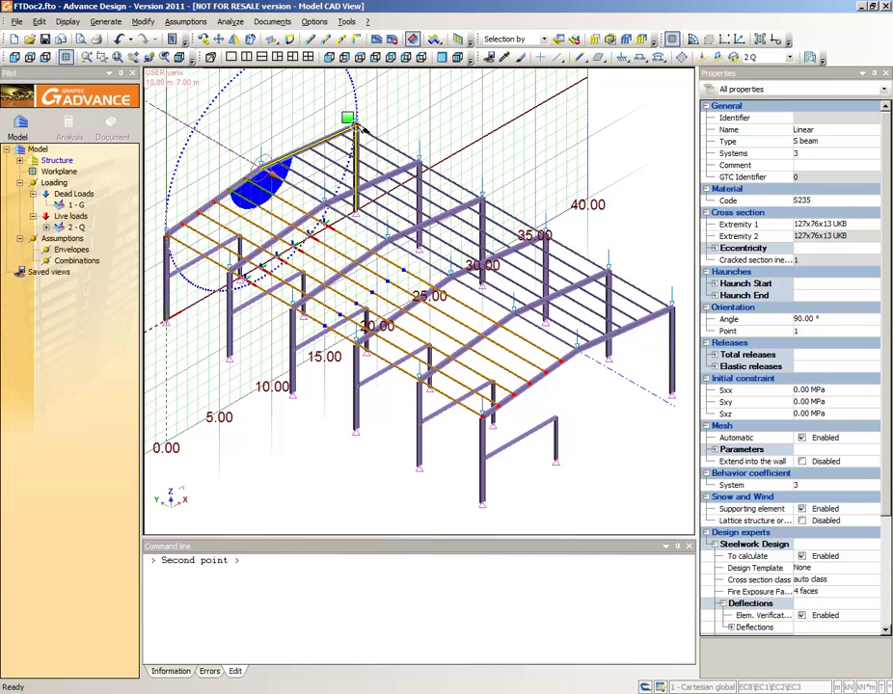
{"action": "left_click", "coordinate": [356, 125]}
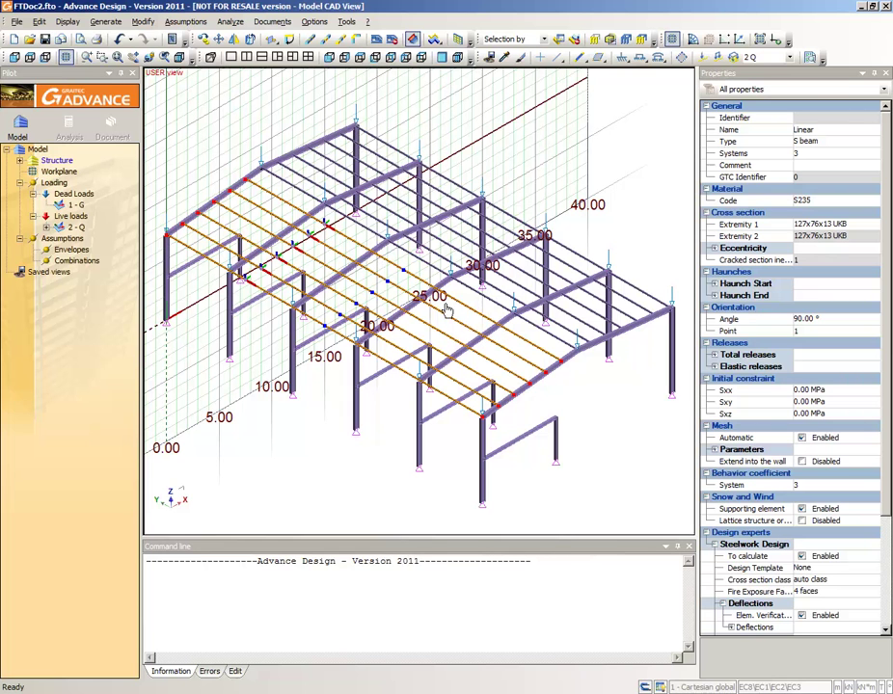
{"action": "key", "text": "Escape"}
Step: Set the orientation angle of the six copied purlins on the opposite slope to -90° and clear the selection
{"action": "left_click", "coordinate": [568, 335]}
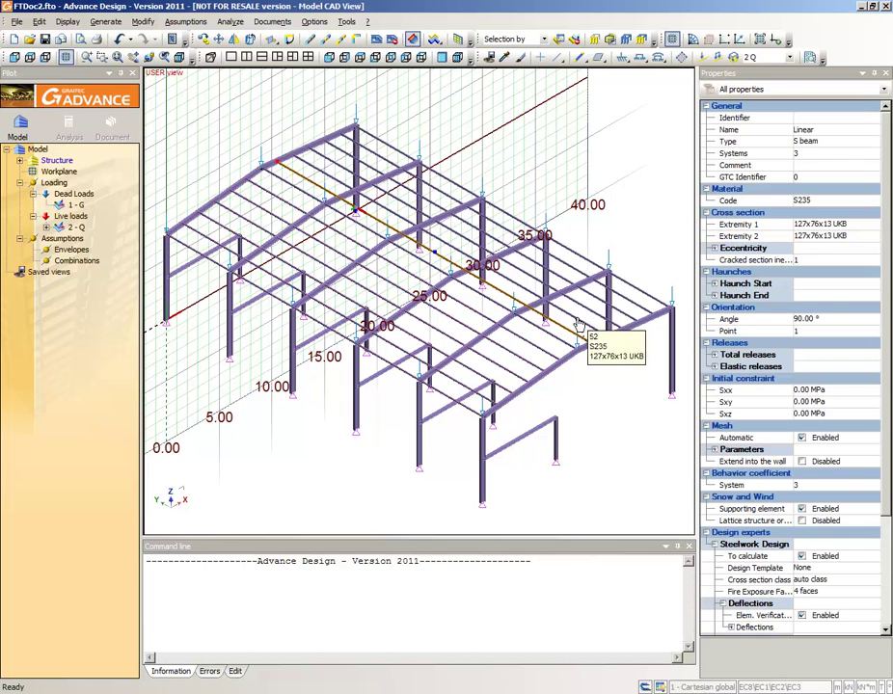
{"action": "left_click", "coordinate": [598, 318]}
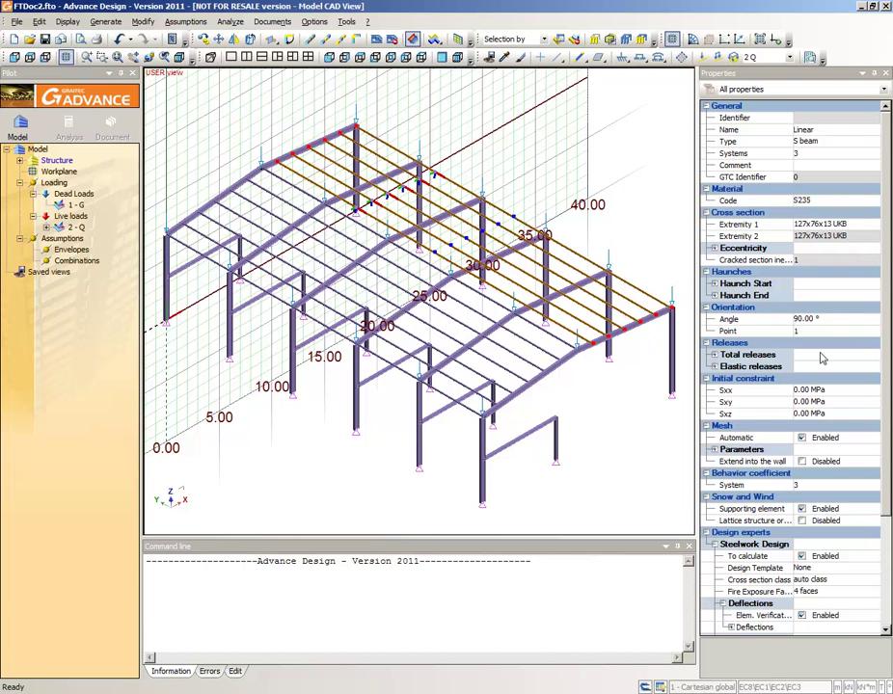
{"action": "left_click", "coordinate": [832, 318]}
{"action": "type", "text": "1"}
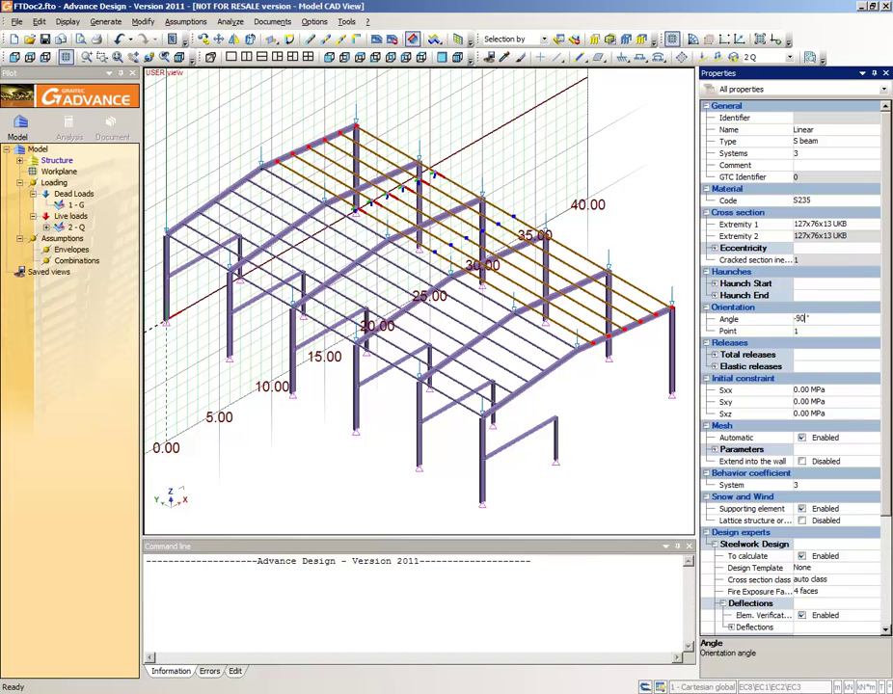
{"action": "key", "text": "Return"}
{"action": "left_click", "coordinate": [783, 347]}
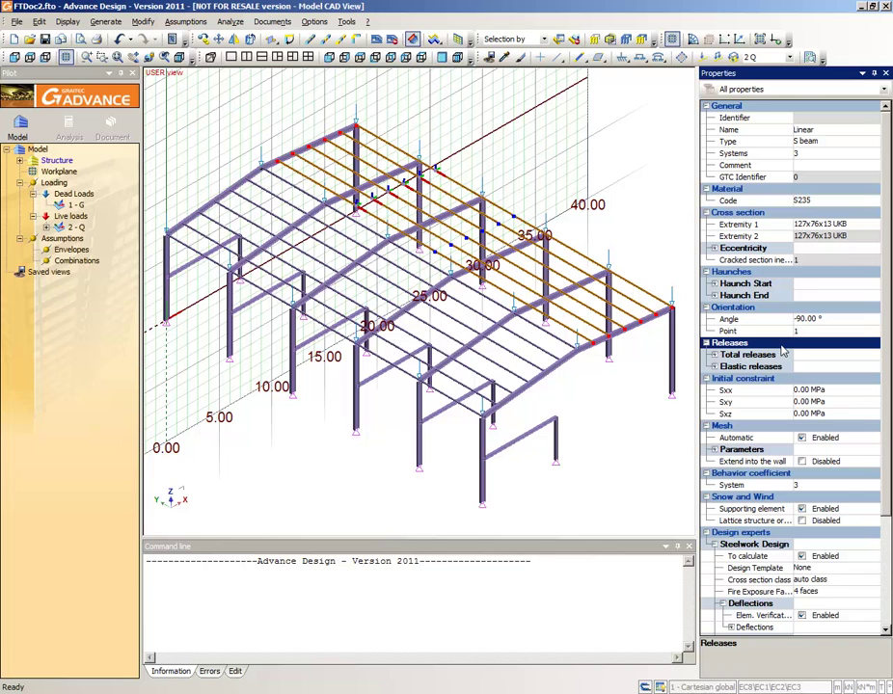
{"action": "key", "text": "Escape"}
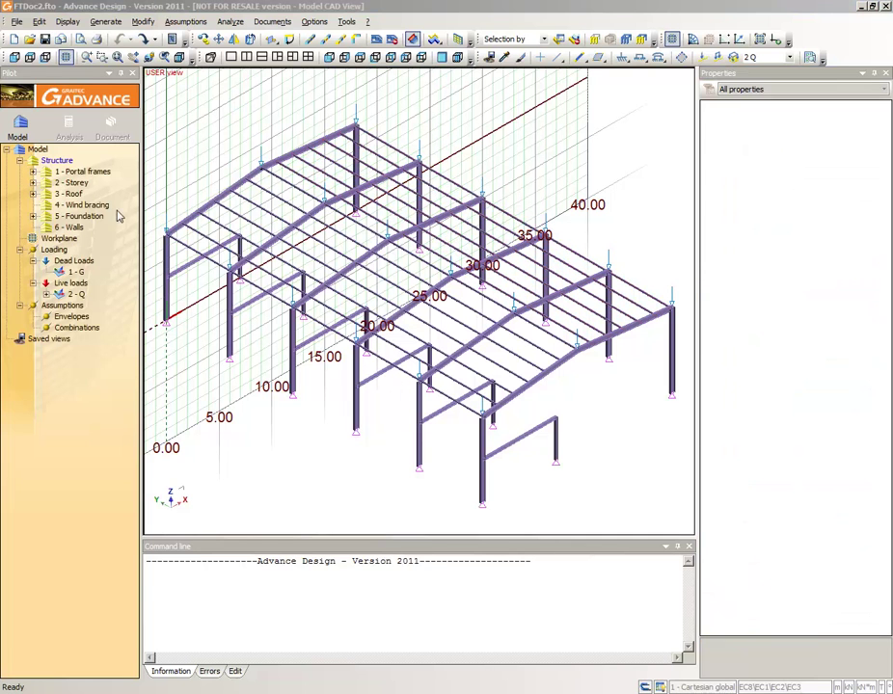
Step: In system 2 - Storey, prepare a linear element with the 203x203x46 UKC section and Supporting element disabled for snow and wind
{"action": "left_click", "coordinate": [73, 183]}
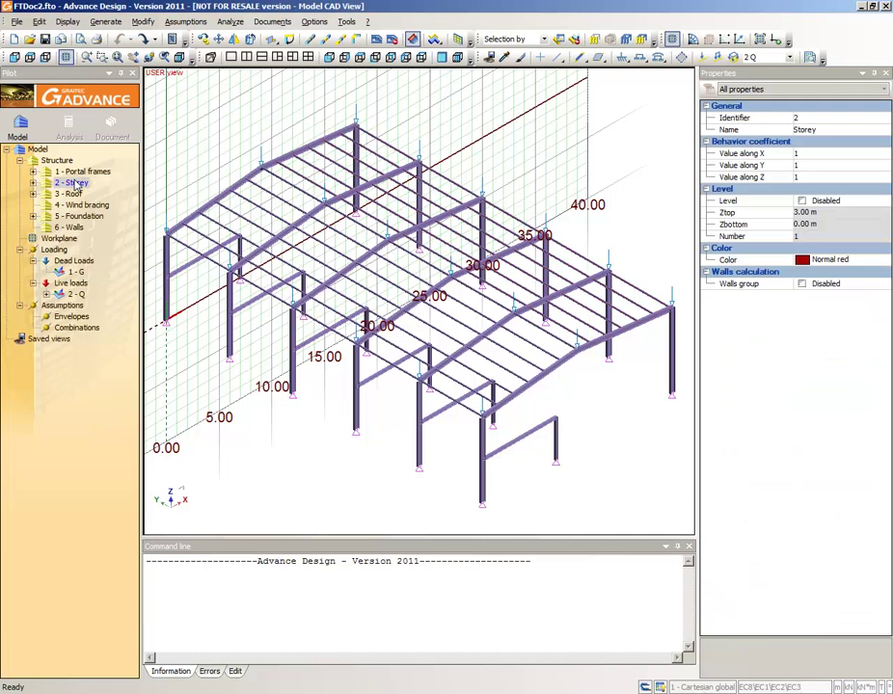
{"action": "left_click", "coordinate": [581, 59]}
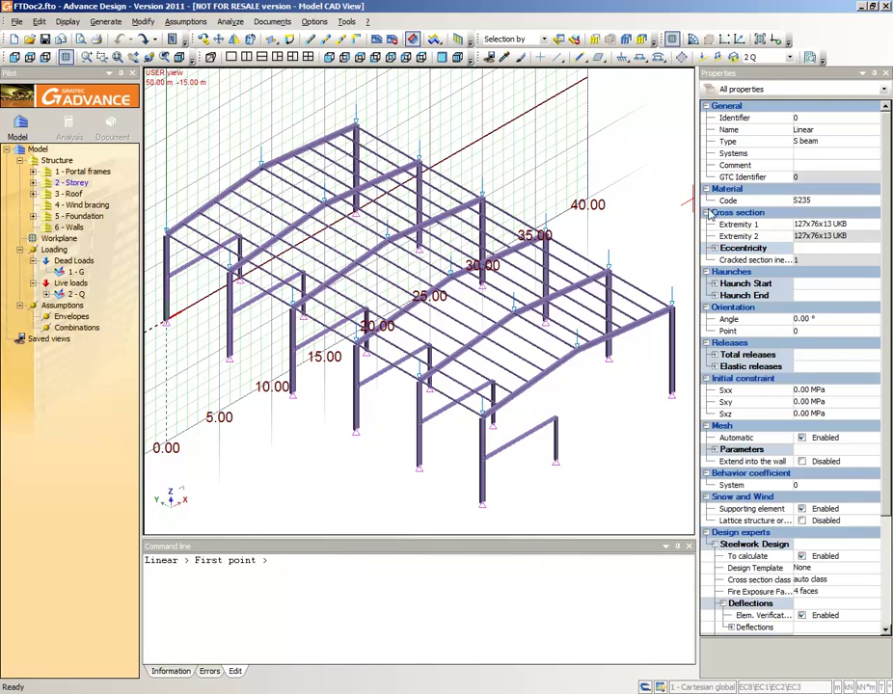
{"action": "left_click", "coordinate": [798, 226]}
{"action": "left_click", "coordinate": [799, 227]}
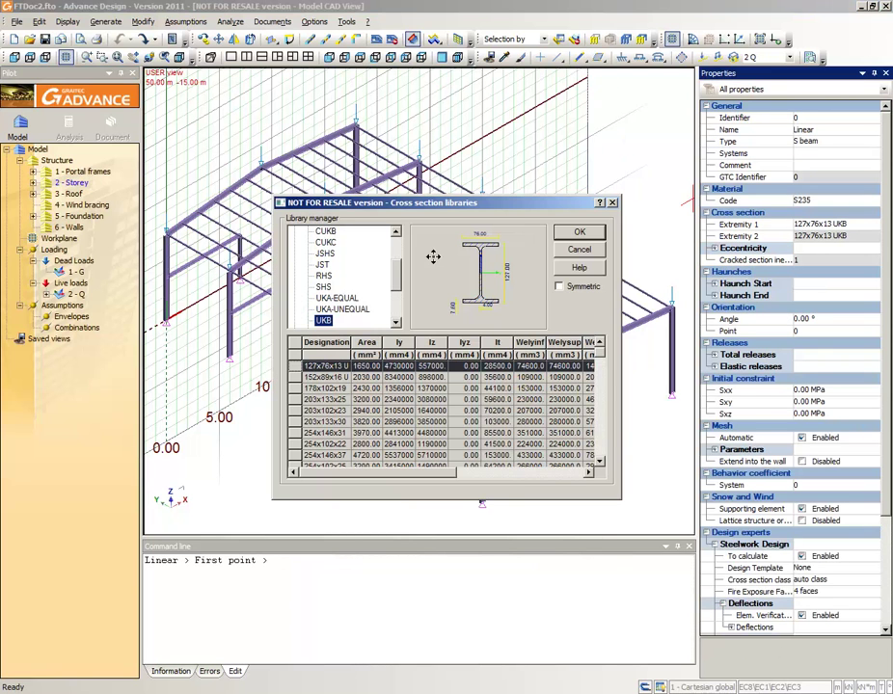
{"action": "scroll", "coordinate": [392, 286], "scroll_direction": "down", "scroll_amount": 2}
{"action": "left_click", "coordinate": [323, 287]}
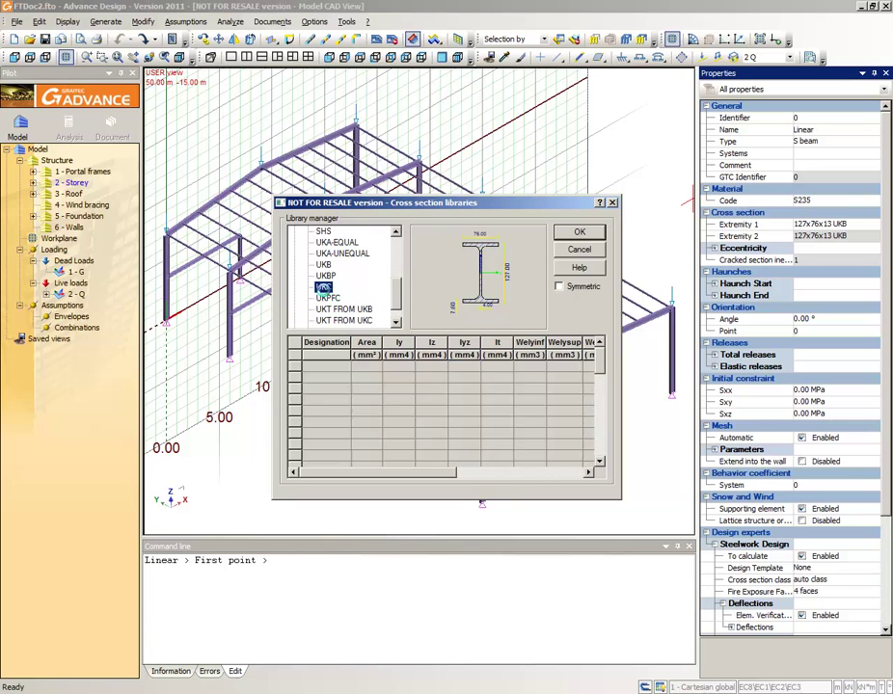
{"action": "left_click", "coordinate": [292, 421]}
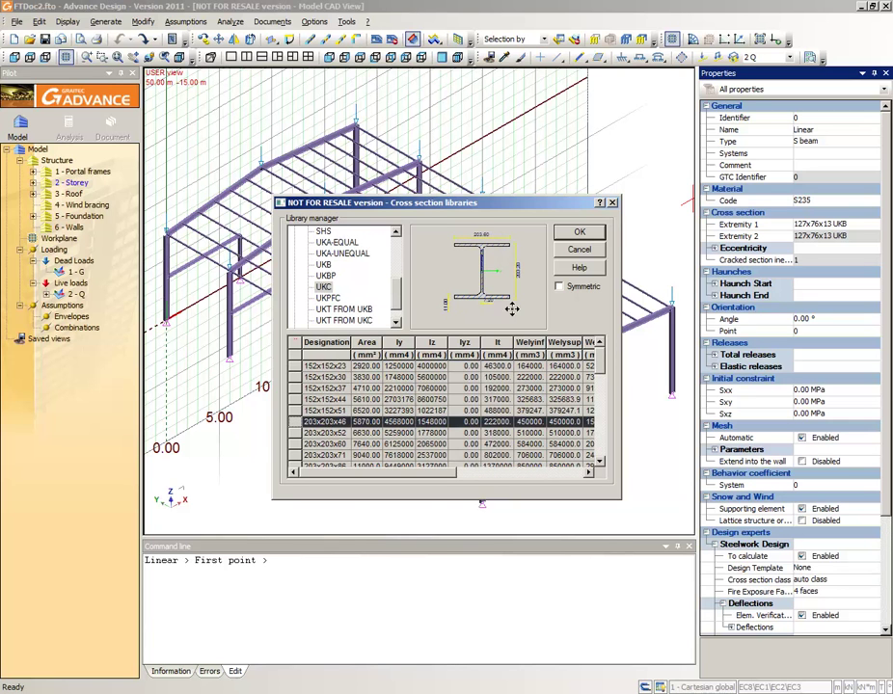
{"action": "left_click", "coordinate": [575, 236]}
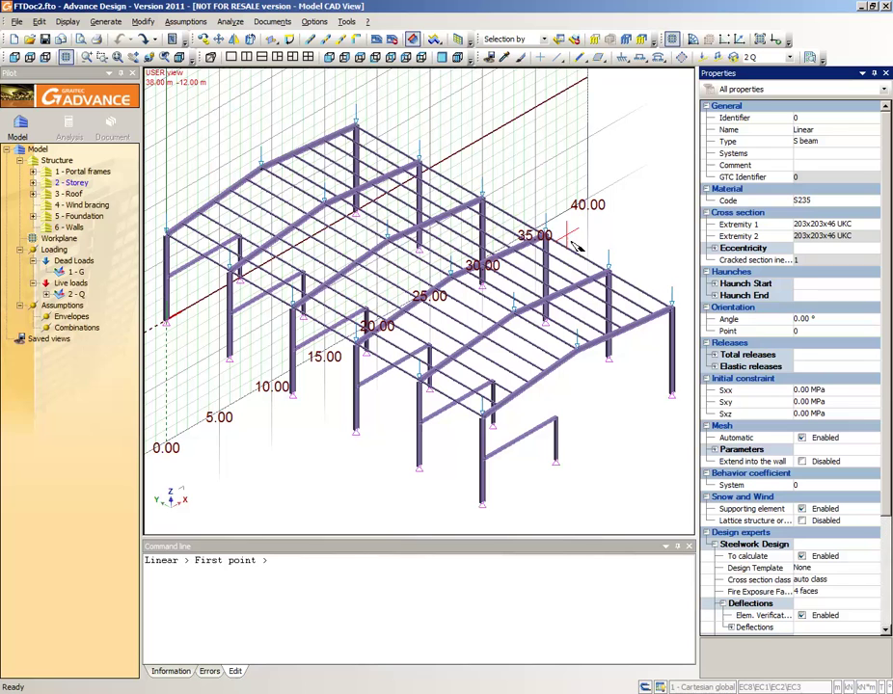
{"action": "left_click", "coordinate": [801, 509]}
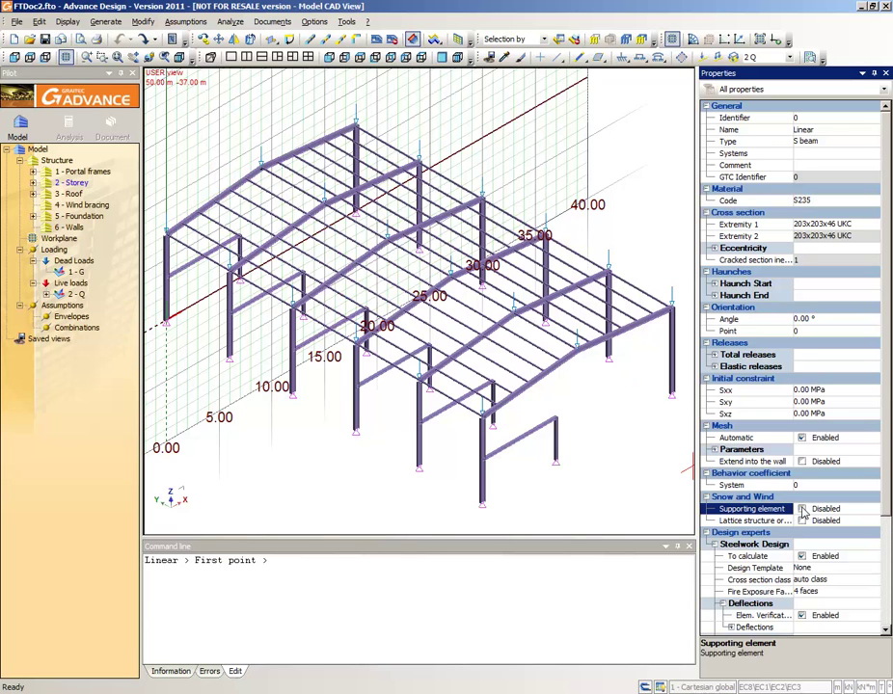
Step: Draw longitudinal storey beams between the outer columns at 3.50 m height, bay by bay from the near gable to the far frame
{"action": "left_click", "coordinate": [482, 455]}
{"action": "left_click", "coordinate": [419, 423]}
{"action": "left_click", "coordinate": [419, 424]}
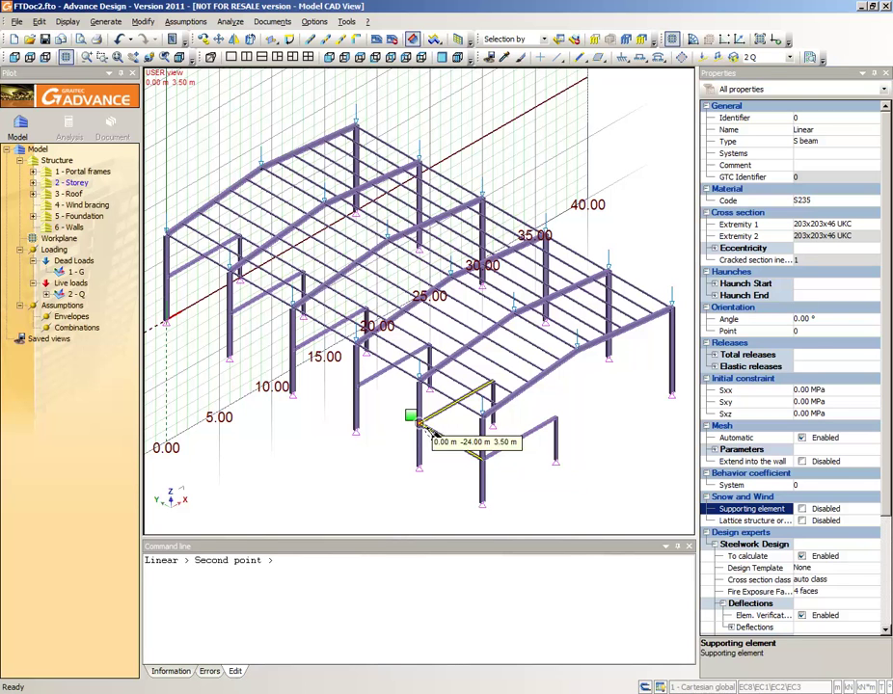
{"action": "left_click", "coordinate": [357, 386]}
{"action": "left_click", "coordinate": [357, 387]}
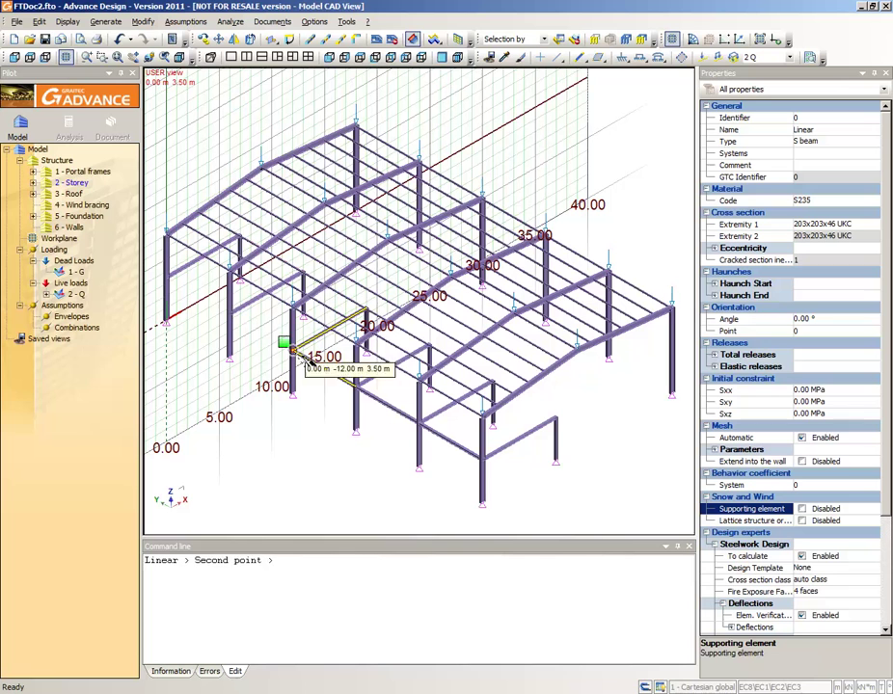
{"action": "left_click", "coordinate": [231, 320]}
{"action": "left_click", "coordinate": [232, 320]}
{"action": "left_click", "coordinate": [162, 268]}
Step: Draw the longitudinal storey beams between the tops of the inner storey columns along all bays
{"action": "left_click", "coordinate": [357, 387]}
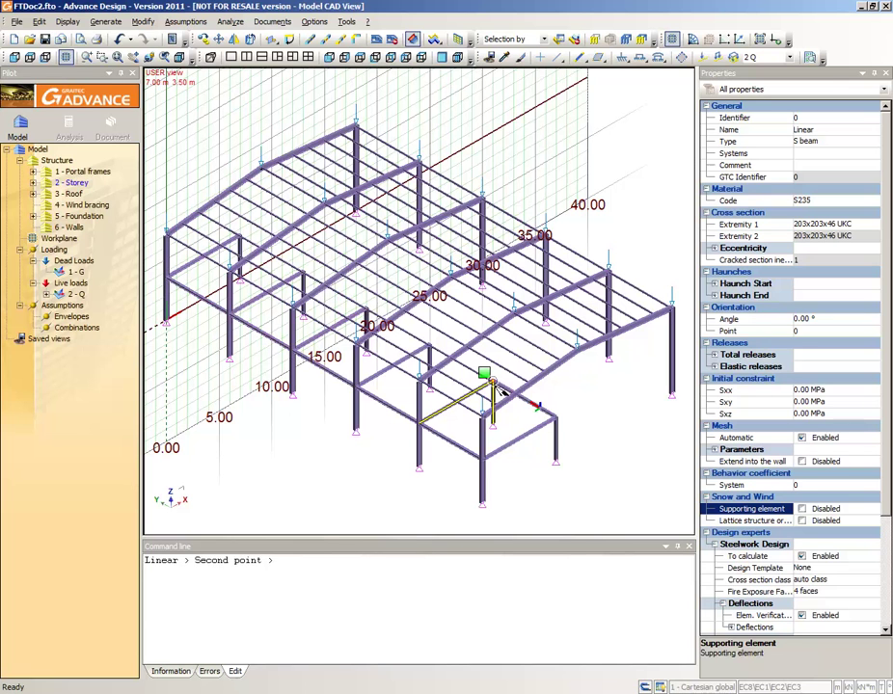
{"action": "left_click", "coordinate": [239, 238]}
{"action": "key", "text": "Escape"}
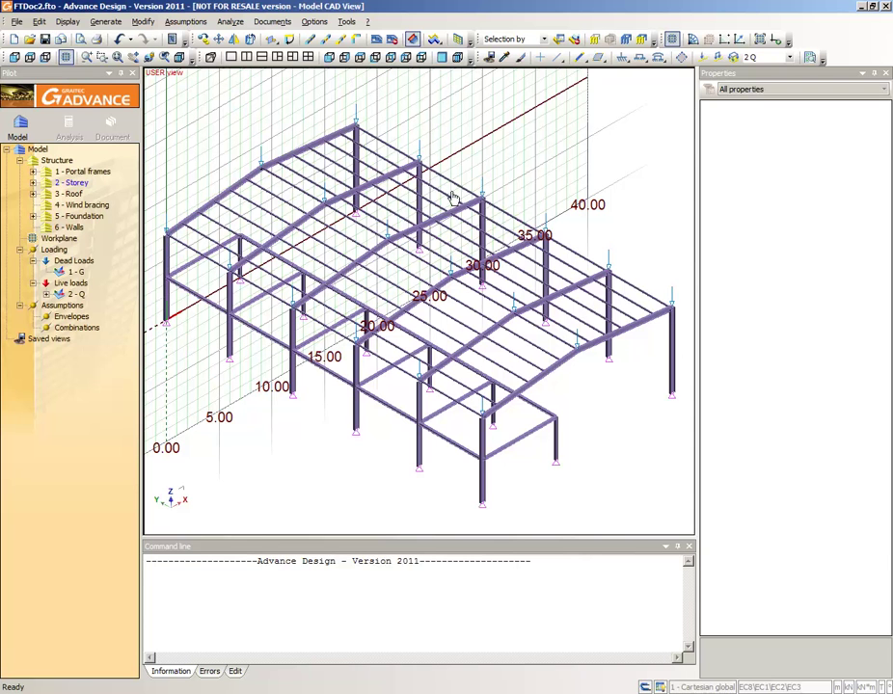
Step: Start a planar shell element for the storey floor and assign it the C30/37 concrete material
{"action": "left_click", "coordinate": [598, 58]}
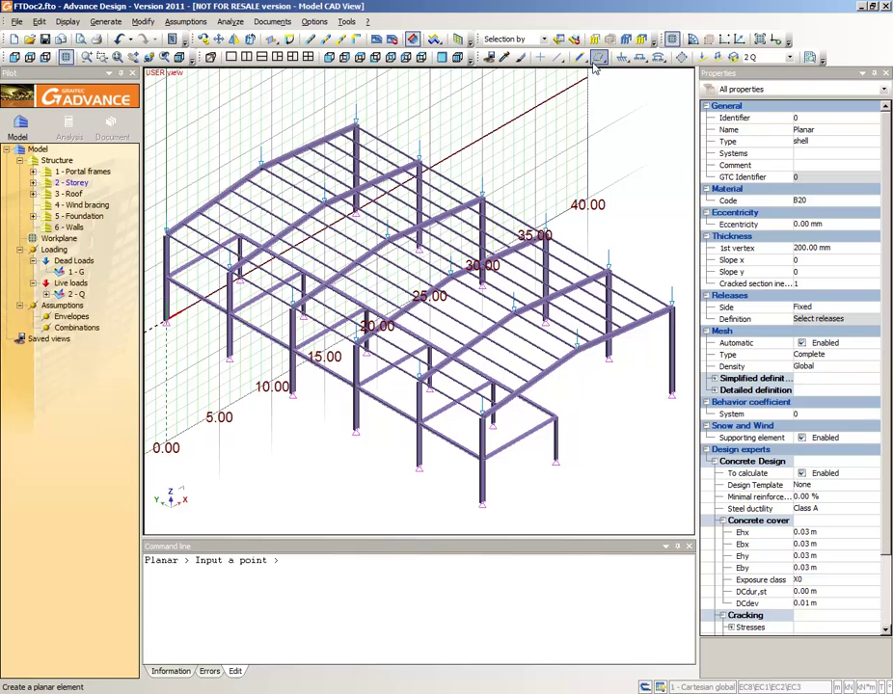
{"action": "left_click", "coordinate": [798, 201]}
{"action": "left_click", "coordinate": [800, 203]}
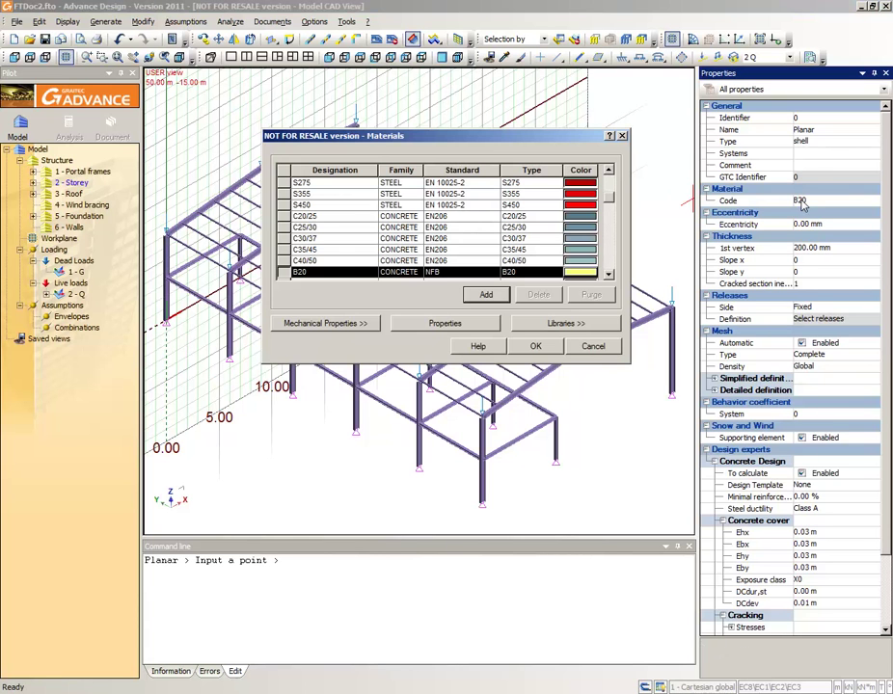
{"action": "left_click", "coordinate": [285, 237]}
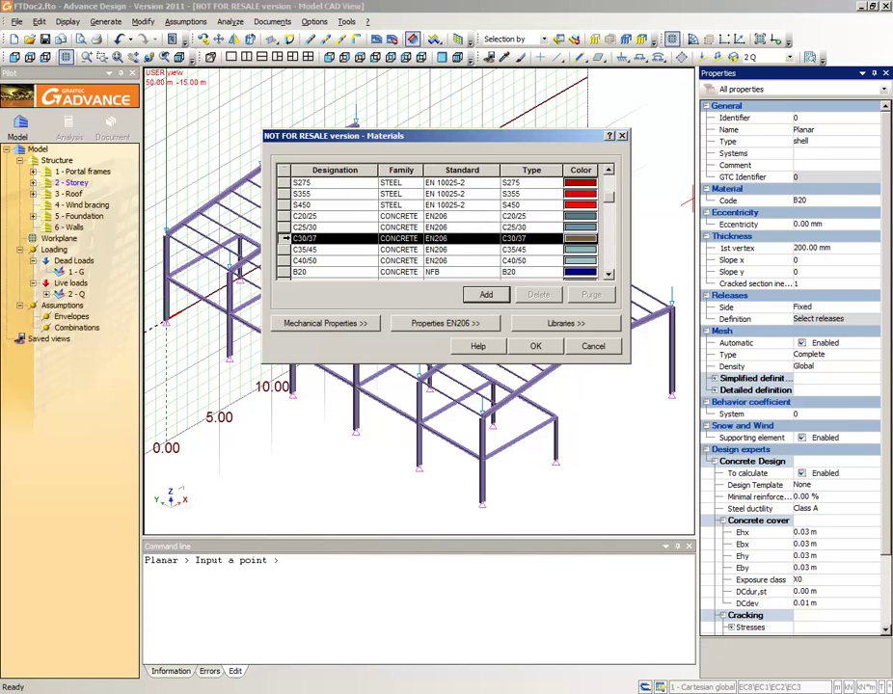
{"action": "left_click", "coordinate": [535, 346]}
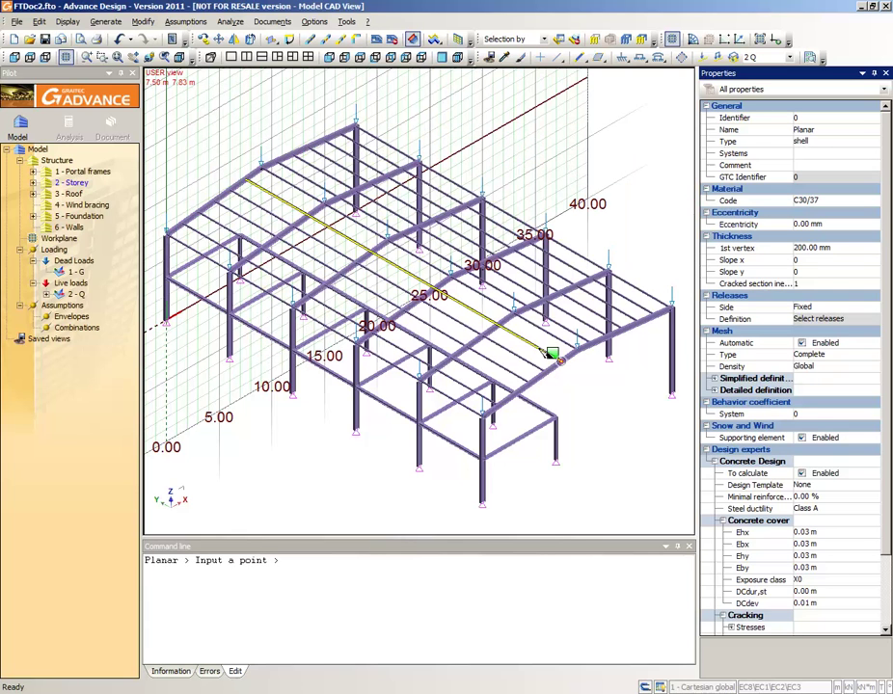
Step: Set the floor slab's thickness to 180 mm and disable it as a supporting element for snow and wind
{"action": "left_click", "coordinate": [846, 248]}
{"action": "type", "text": "18"}
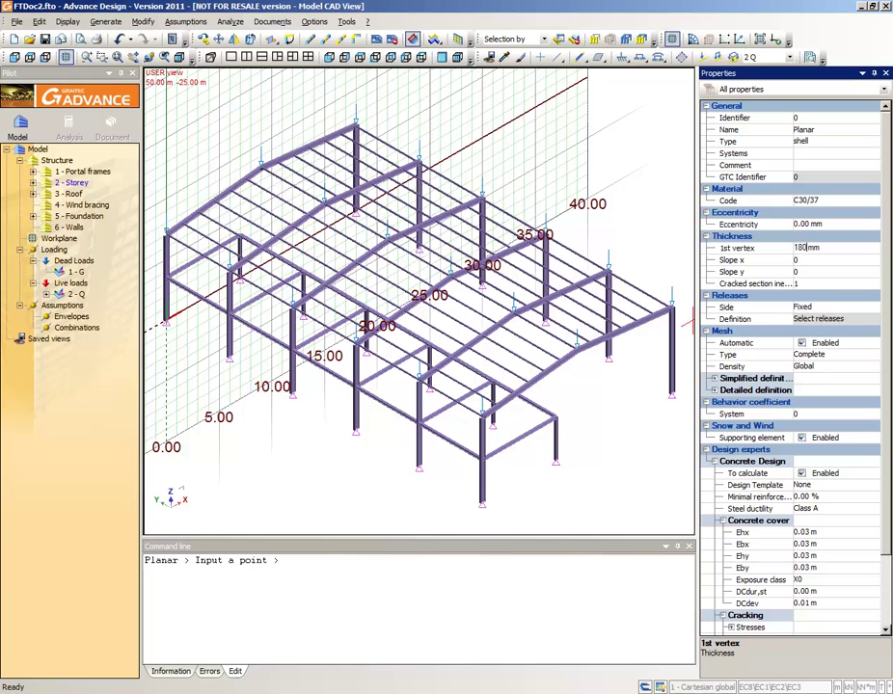
{"action": "type", "text": "0"}
{"action": "key", "text": "Return"}
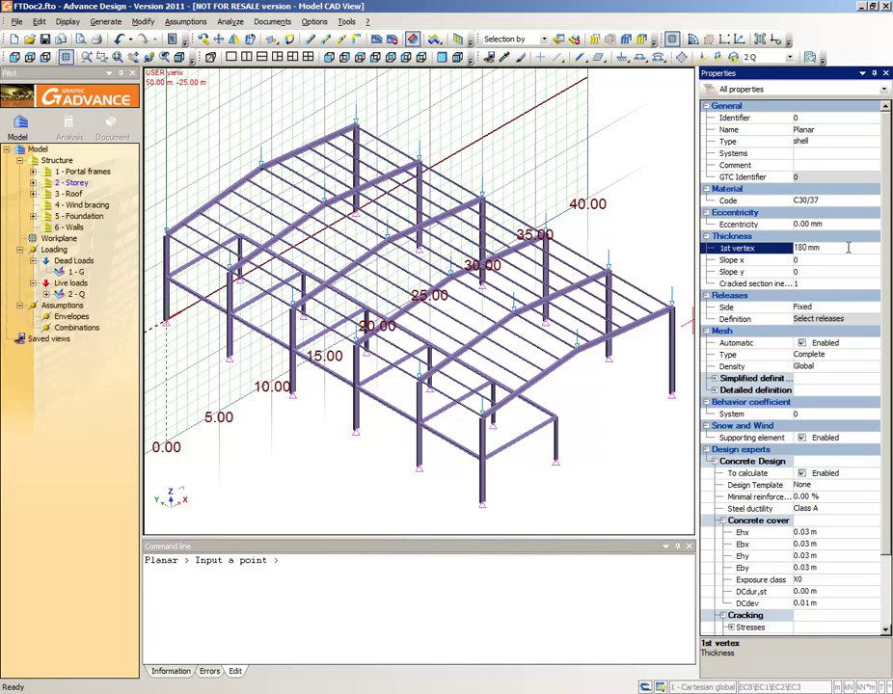
{"action": "left_click", "coordinate": [802, 437]}
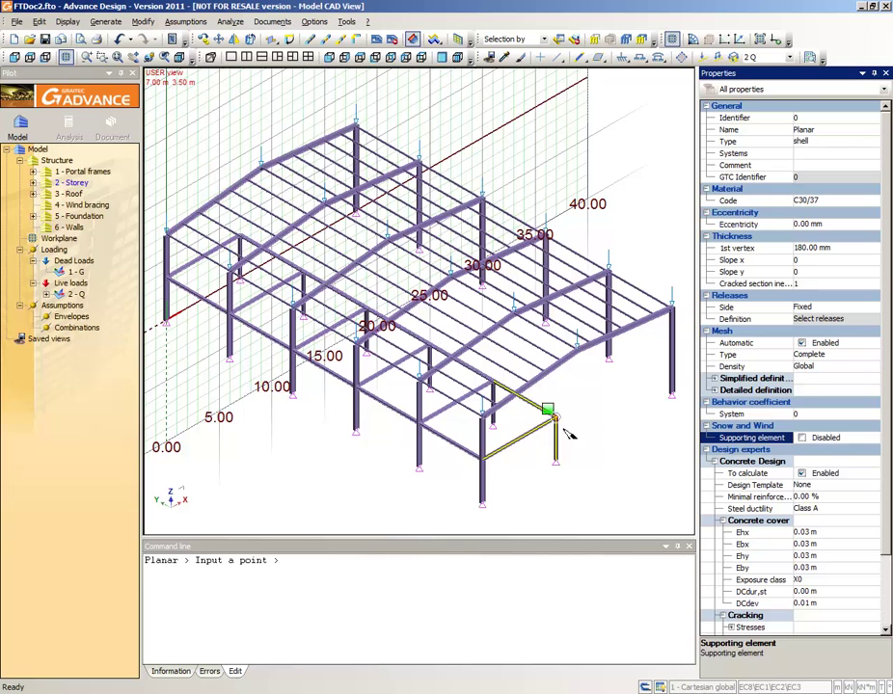
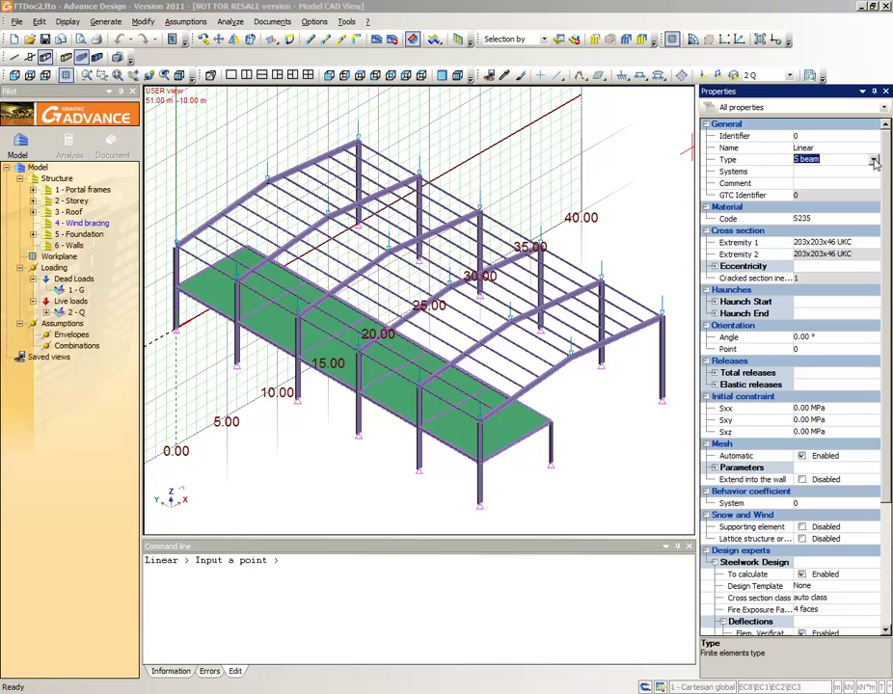
Step: For the wind bracing, set the linear element type to bar with the UK 33.7x33.7x4 CHS cross section
{"action": "left_click", "coordinate": [814, 175]}
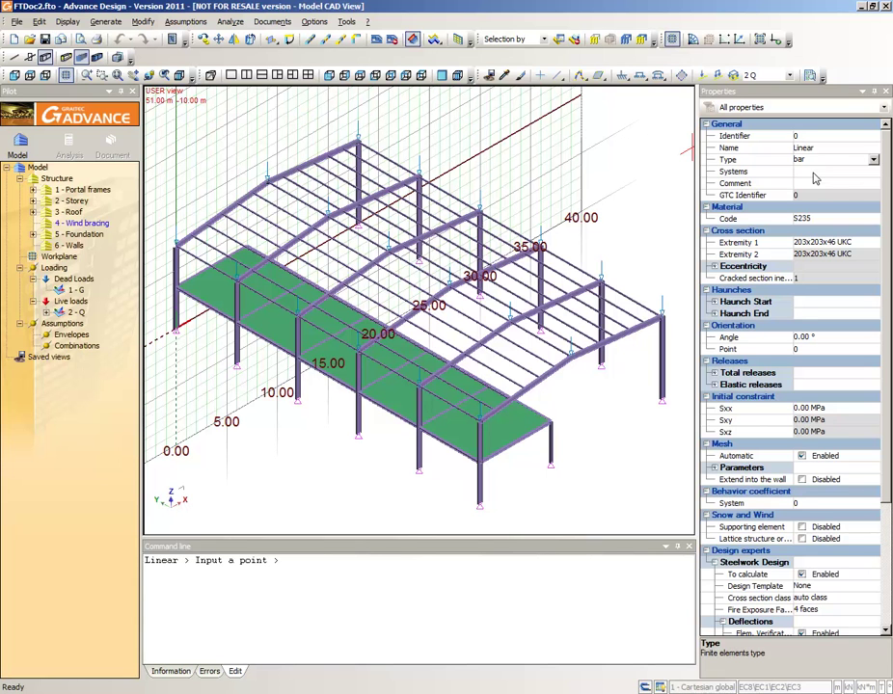
{"action": "double_click", "coordinate": [802, 247]}
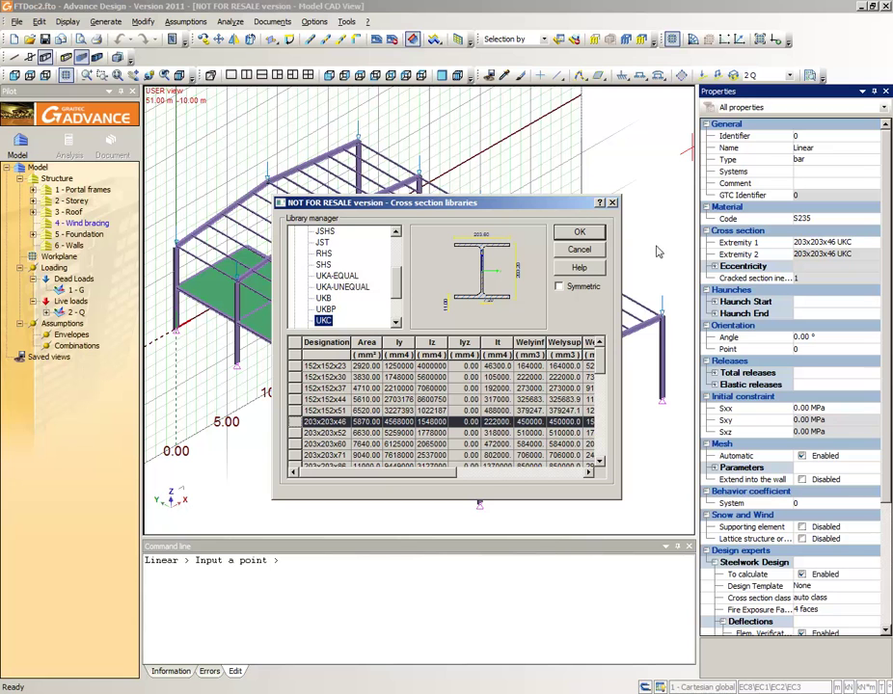
{"action": "scroll", "coordinate": [338, 280], "scroll_direction": "up", "scroll_amount": 3}
{"action": "left_click", "coordinate": [323, 276]}
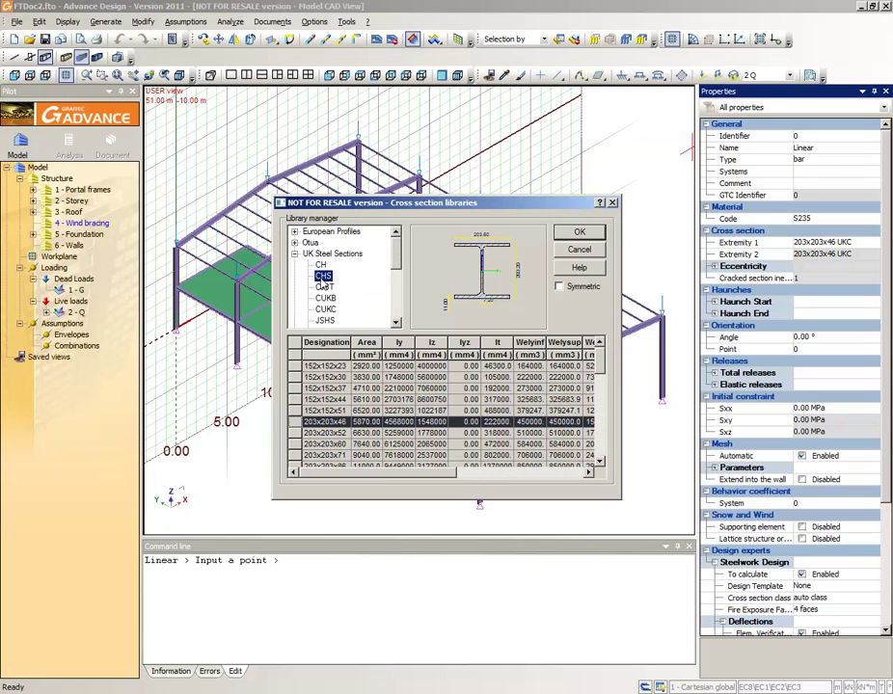
{"action": "left_click", "coordinate": [327, 377]}
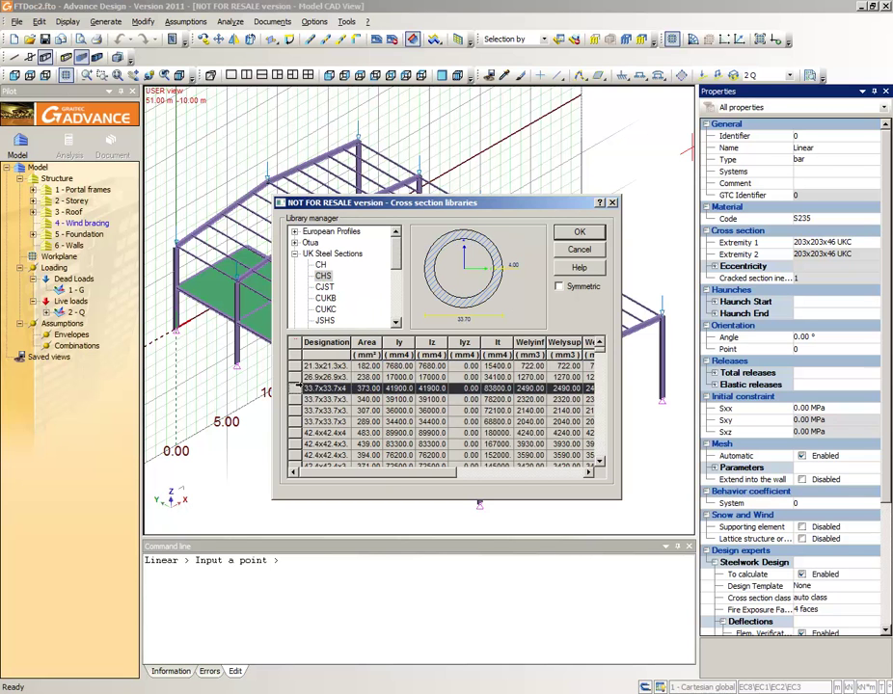
{"action": "left_click", "coordinate": [579, 232]}
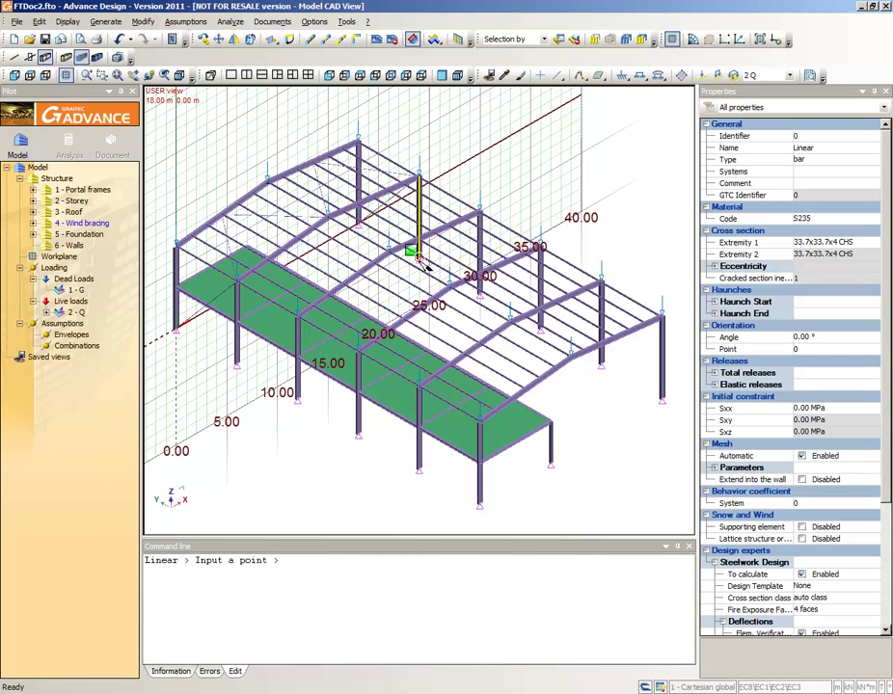
Step: Use Endpoint, Midpoint, Perpendicular and Tracking snaps without Ortho, and finish the first bay's bracing at the second outer column's base
{"action": "right_click", "coordinate": [374, 189]}
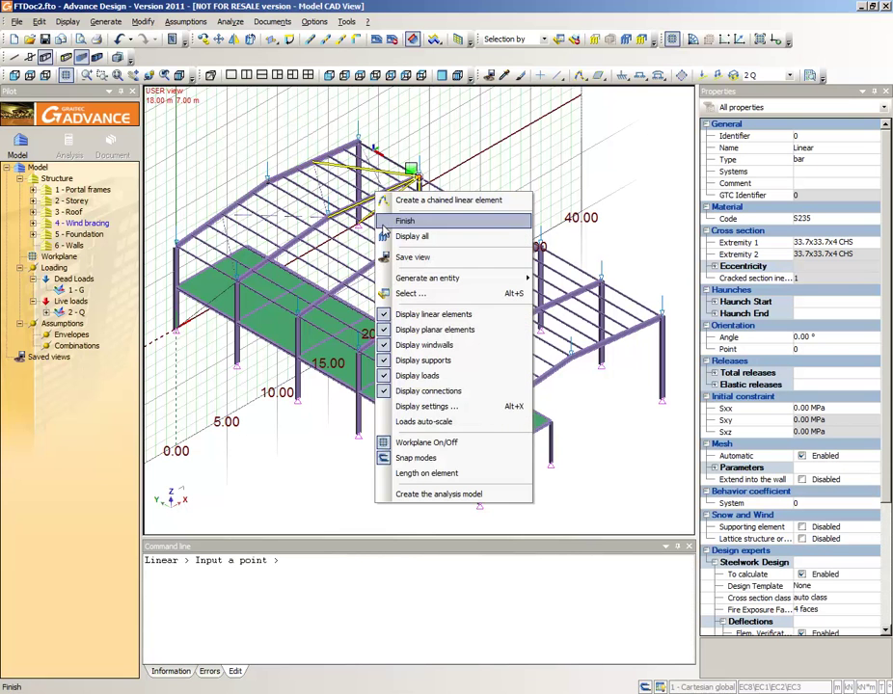
{"action": "left_click", "coordinate": [413, 459]}
{"action": "left_click", "coordinate": [319, 332]}
{"action": "left_click", "coordinate": [512, 352]}
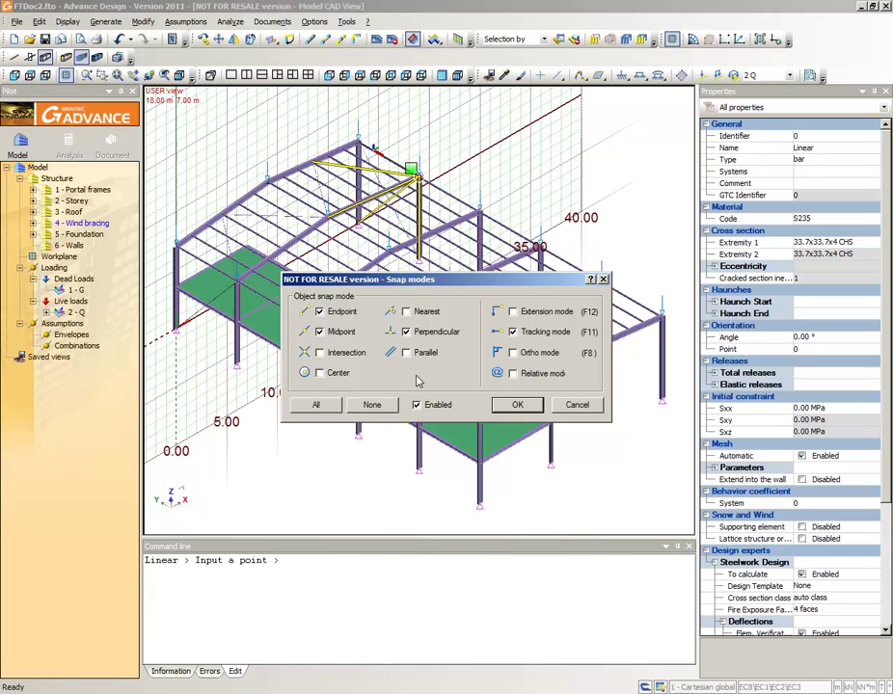
{"action": "left_click", "coordinate": [517, 404]}
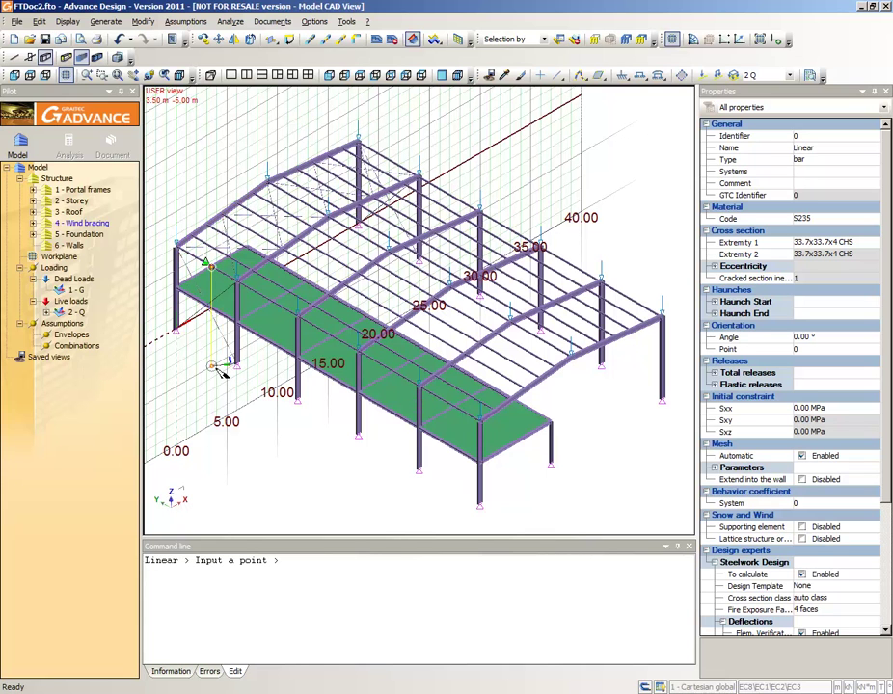
{"action": "left_click", "coordinate": [221, 372]}
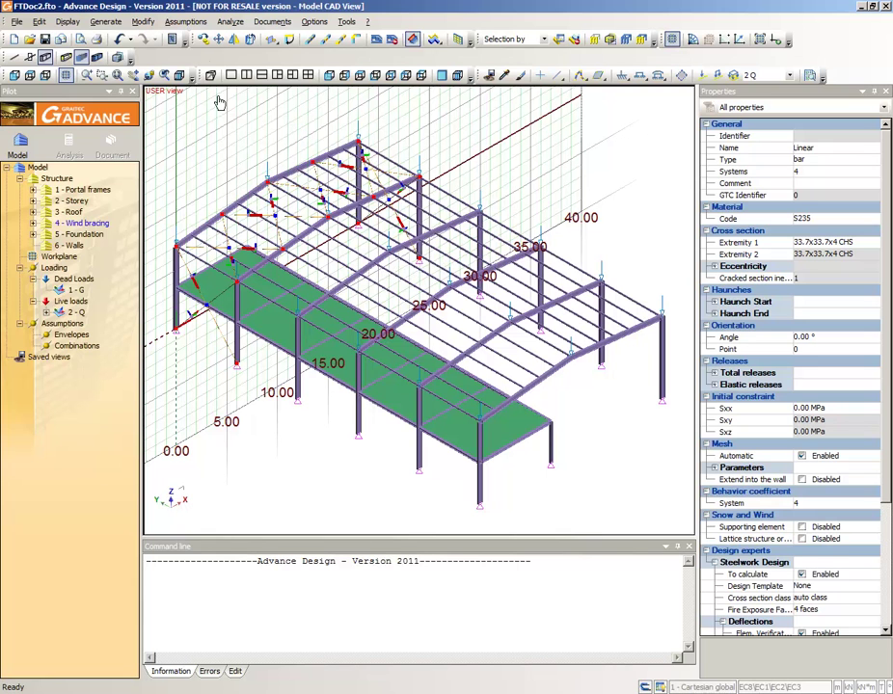
Step: Copy the selected first-bay bracing once by the vector 0 -24 0 into the last bay, and clear the selection
{"action": "left_click", "coordinate": [204, 39]}
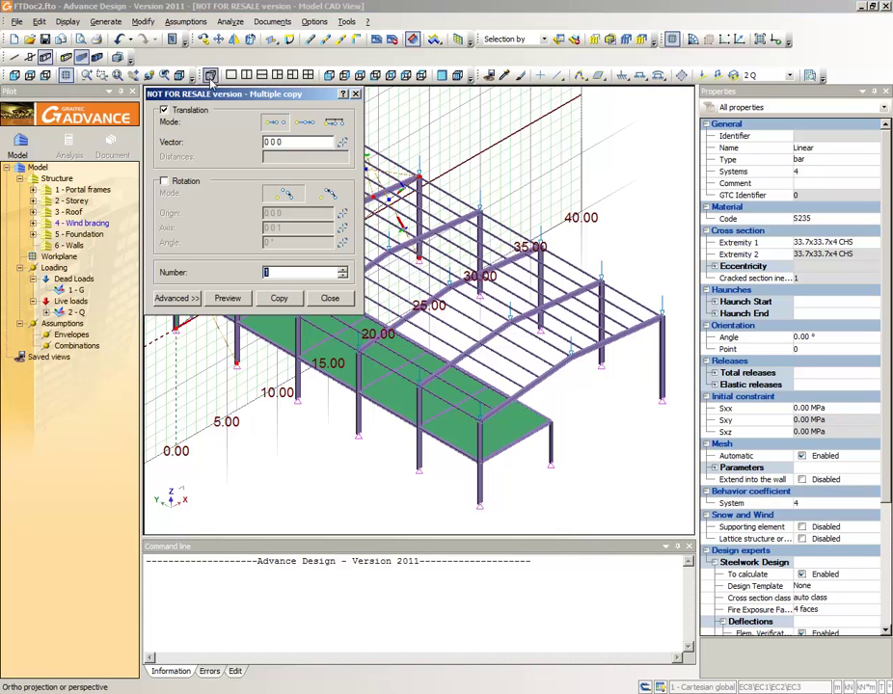
{"action": "left_click", "coordinate": [343, 142]}
{"action": "left_click", "coordinate": [242, 368]}
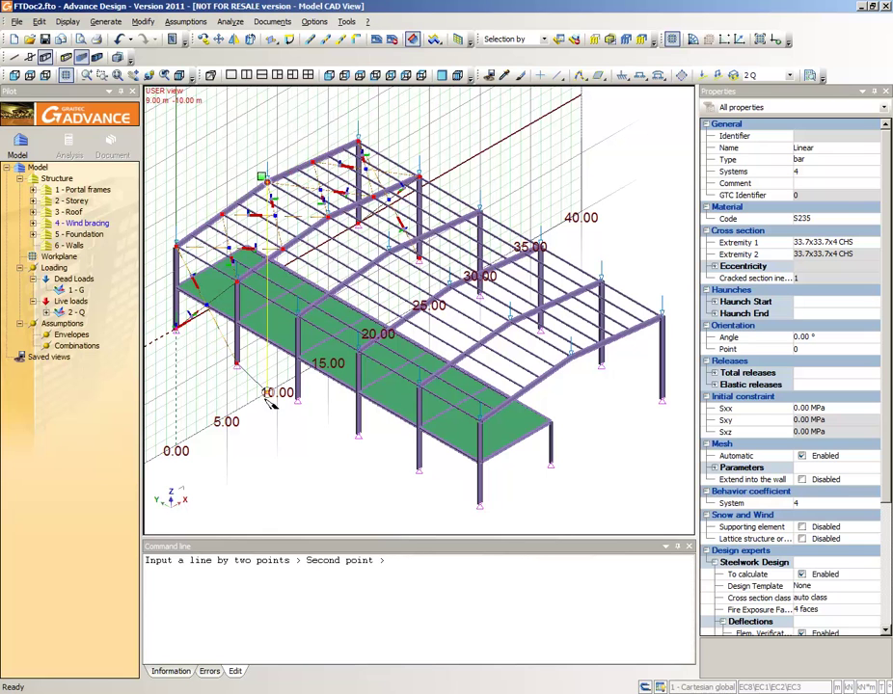
{"action": "left_click", "coordinate": [478, 506]}
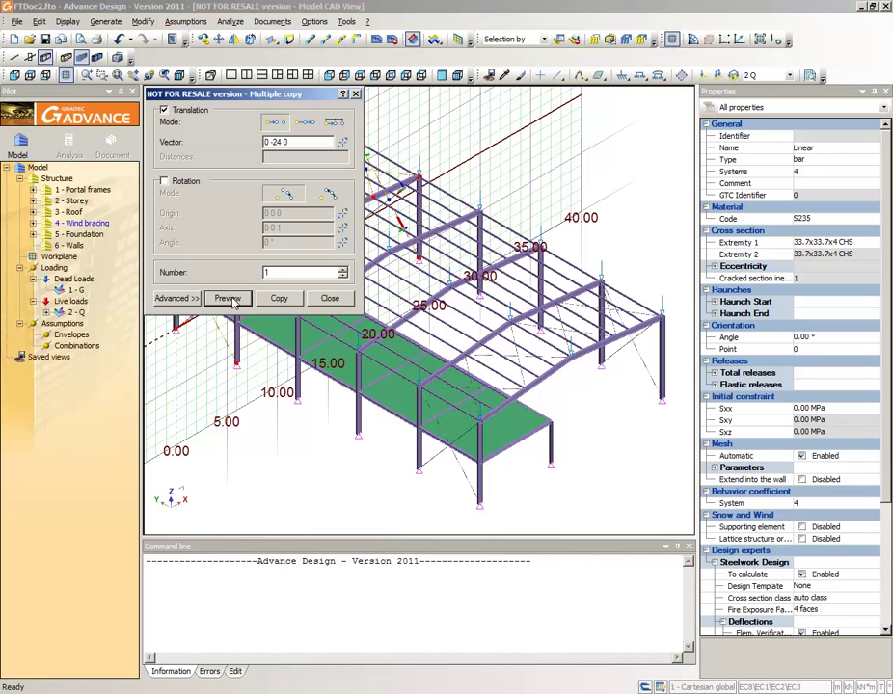
{"action": "left_click", "coordinate": [280, 299]}
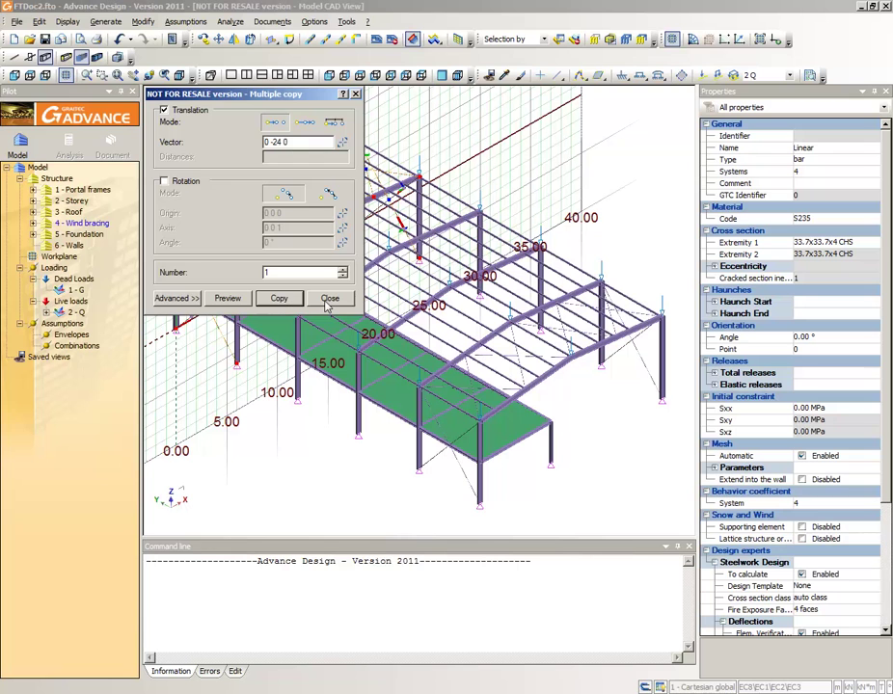
{"action": "left_click", "coordinate": [329, 300]}
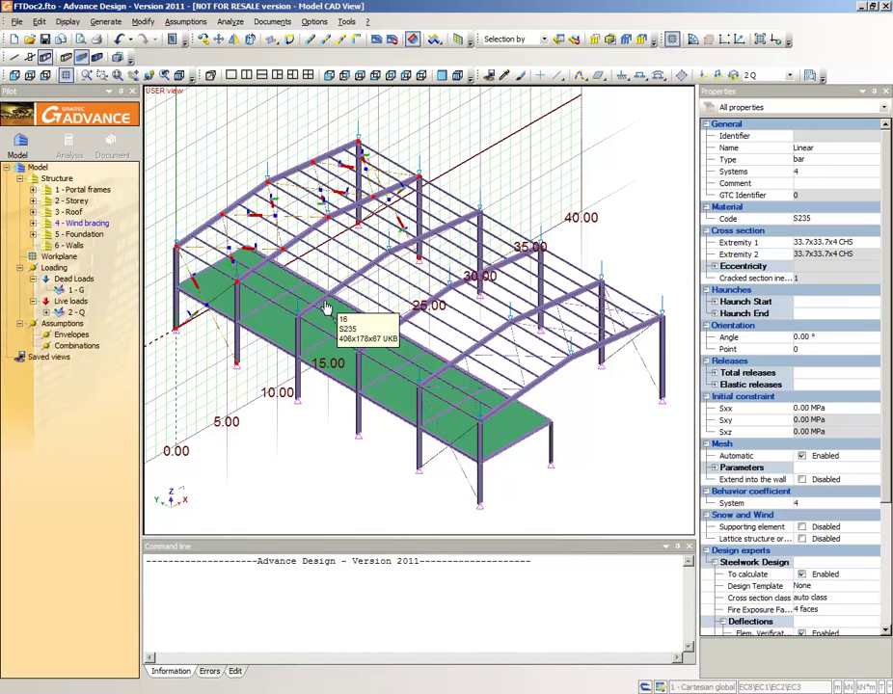
{"action": "key", "text": "Escape"}
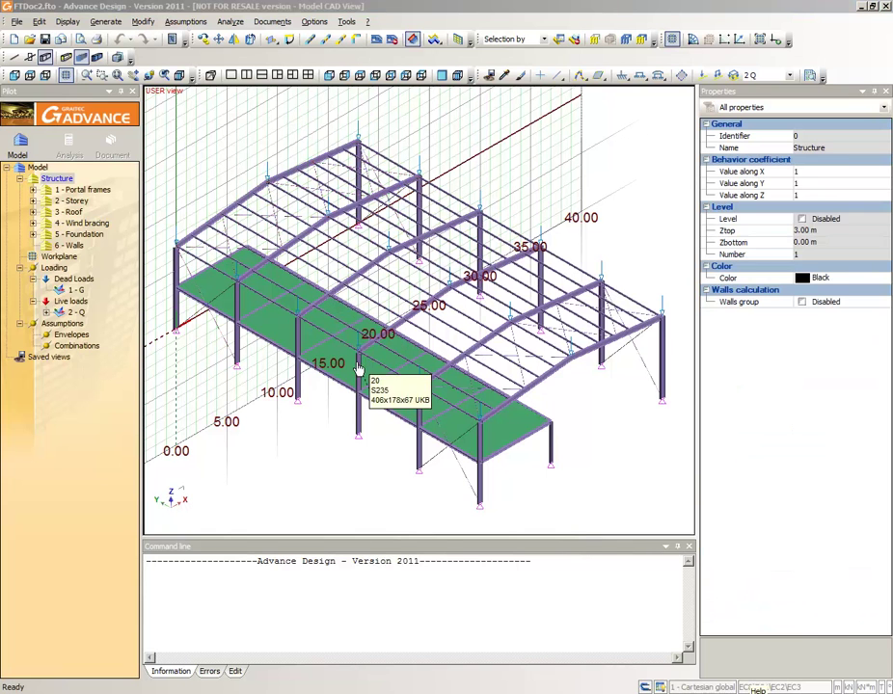
Step: In system 6 - Walls, create a windwall covering the full storey-side long facade from column bases to eaves
{"action": "left_click", "coordinate": [69, 246]}
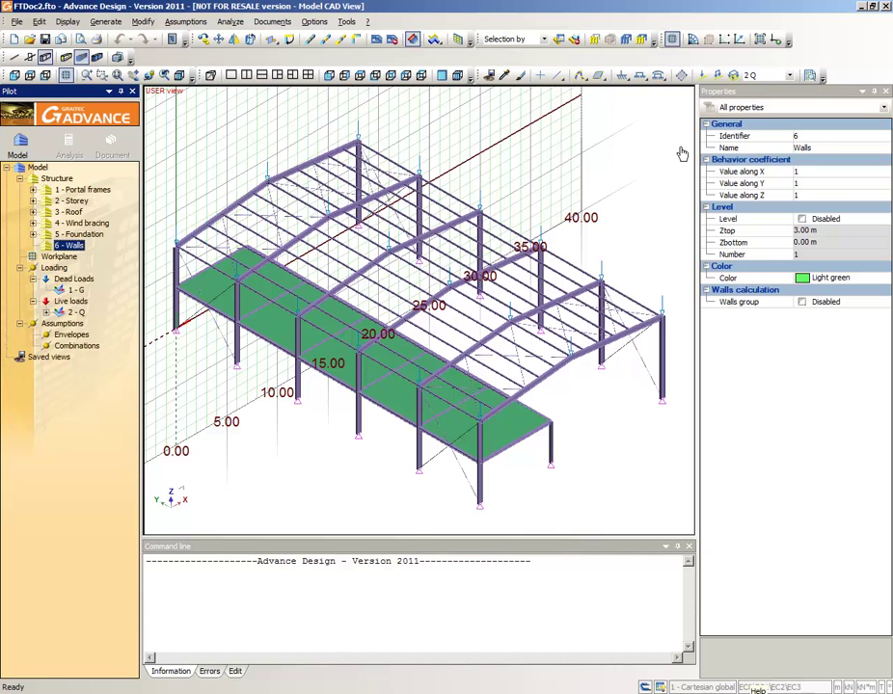
{"action": "left_click", "coordinate": [682, 76]}
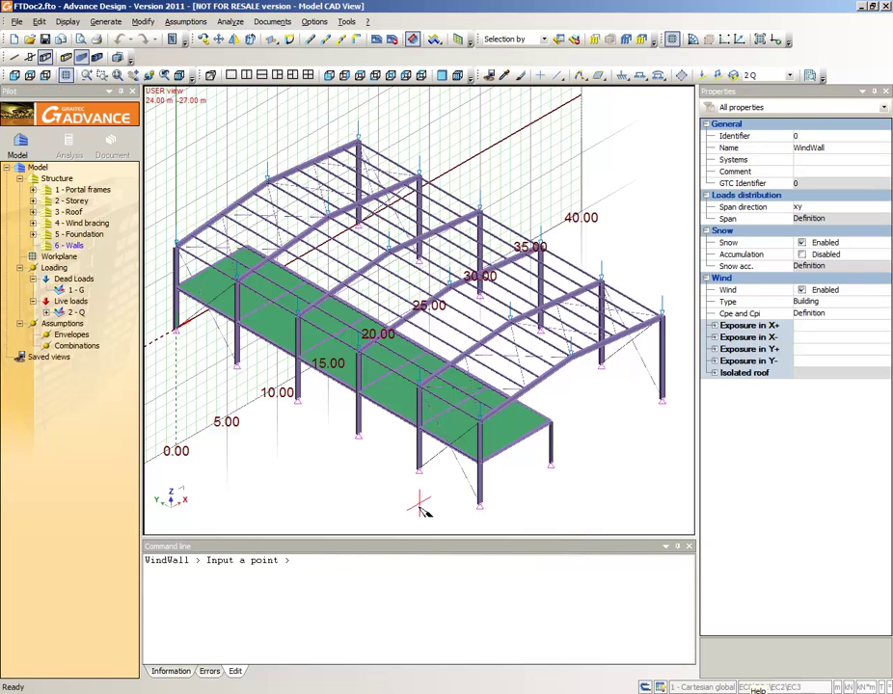
{"action": "left_click", "coordinate": [178, 331]}
{"action": "left_click", "coordinate": [175, 249]}
{"action": "left_click", "coordinate": [479, 422]}
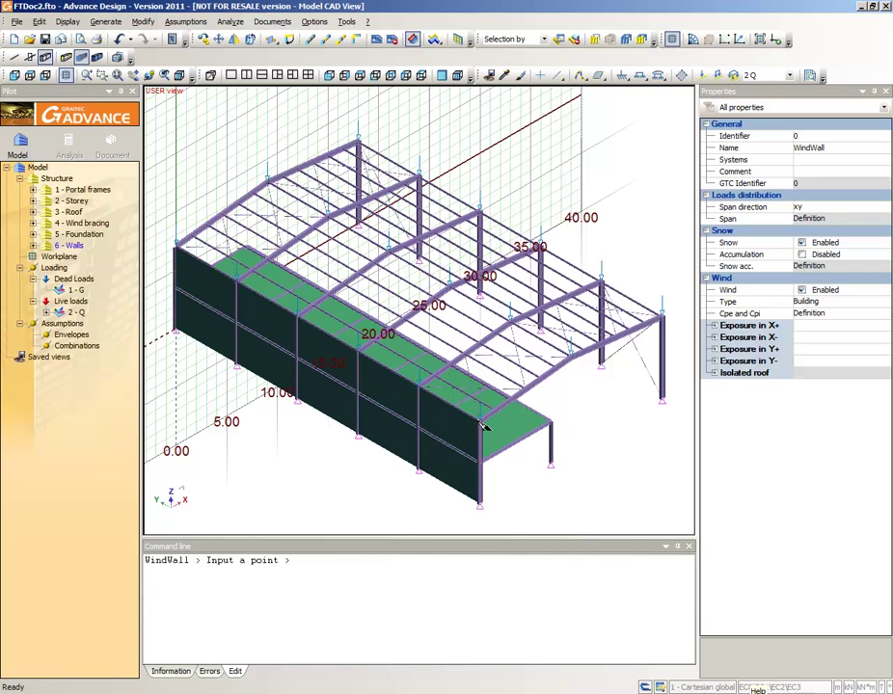
Step: Add windwalls over the near gable up to its apex, the opposite long facade and the far gable
{"action": "left_click", "coordinate": [663, 398]}
{"action": "left_click", "coordinate": [479, 502]}
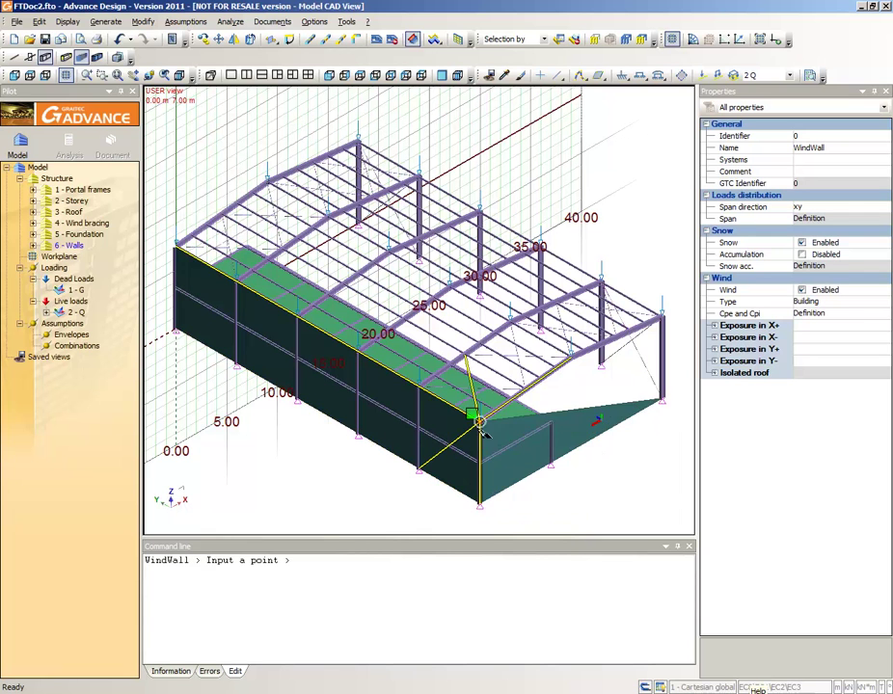
{"action": "left_click", "coordinate": [479, 423]}
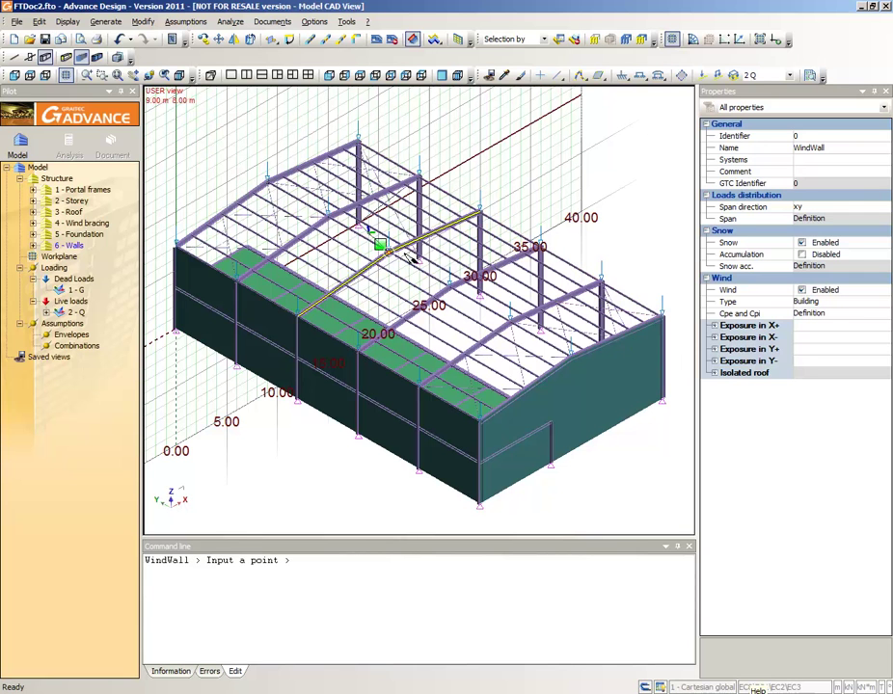
{"action": "left_click", "coordinate": [662, 314]}
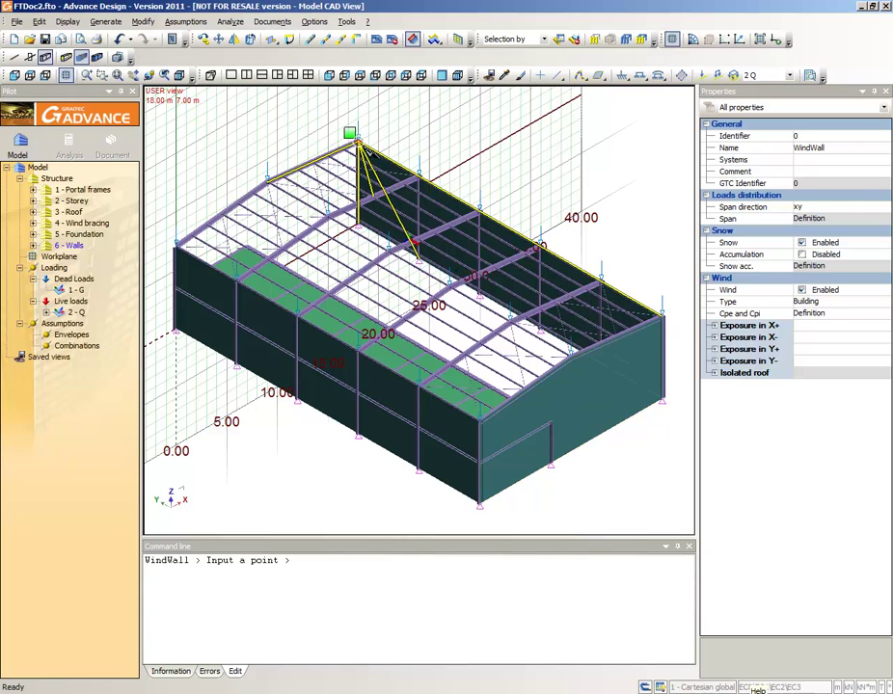
{"action": "left_click", "coordinate": [357, 144]}
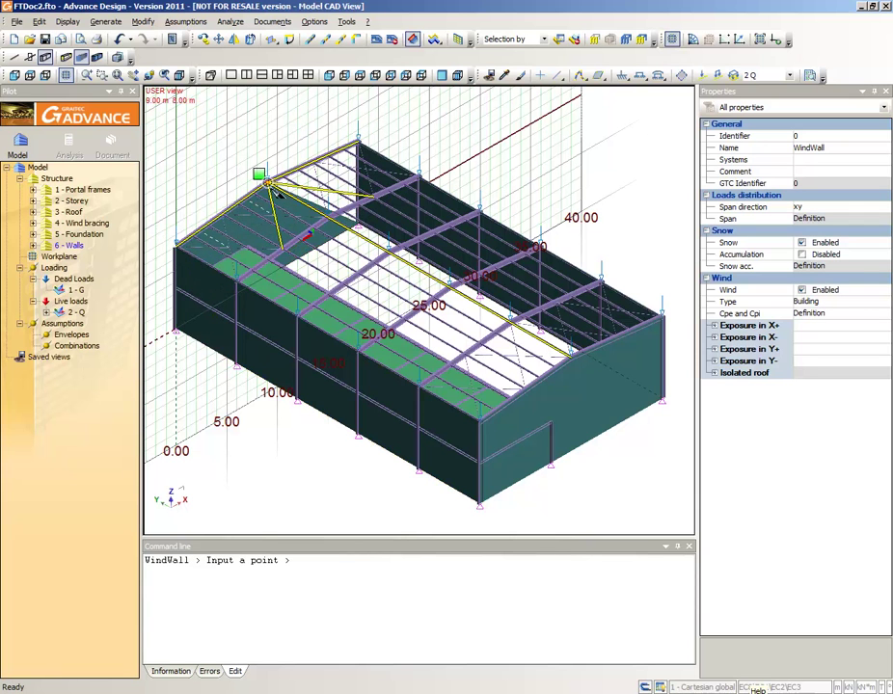
Step: Add windwalls over both roof slopes, each spanning from eaves to ridge between the two gables
{"action": "left_click", "coordinate": [474, 411]}
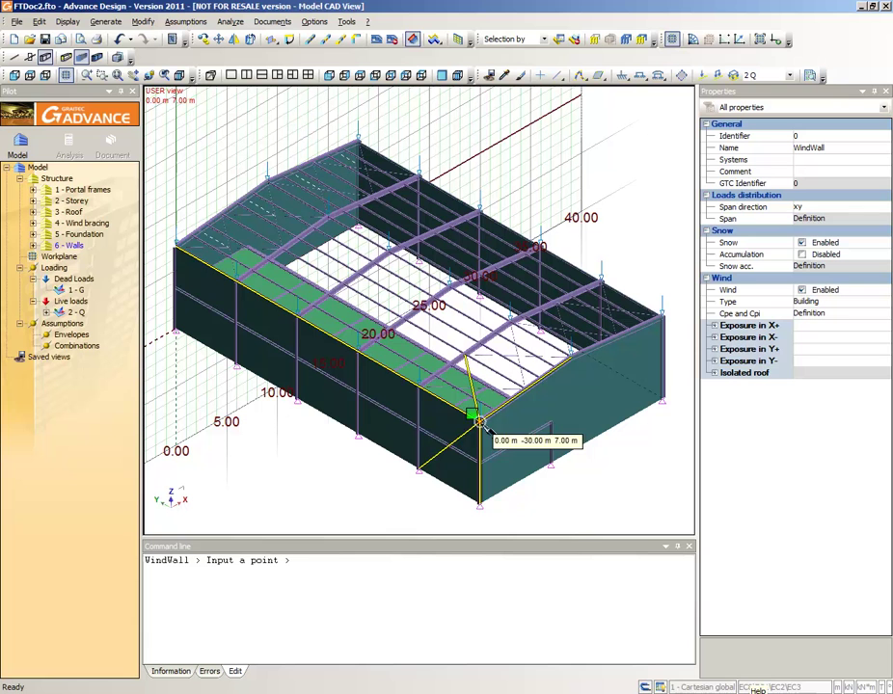
{"action": "left_click", "coordinate": [267, 181]}
{"action": "left_click", "coordinate": [572, 358]}
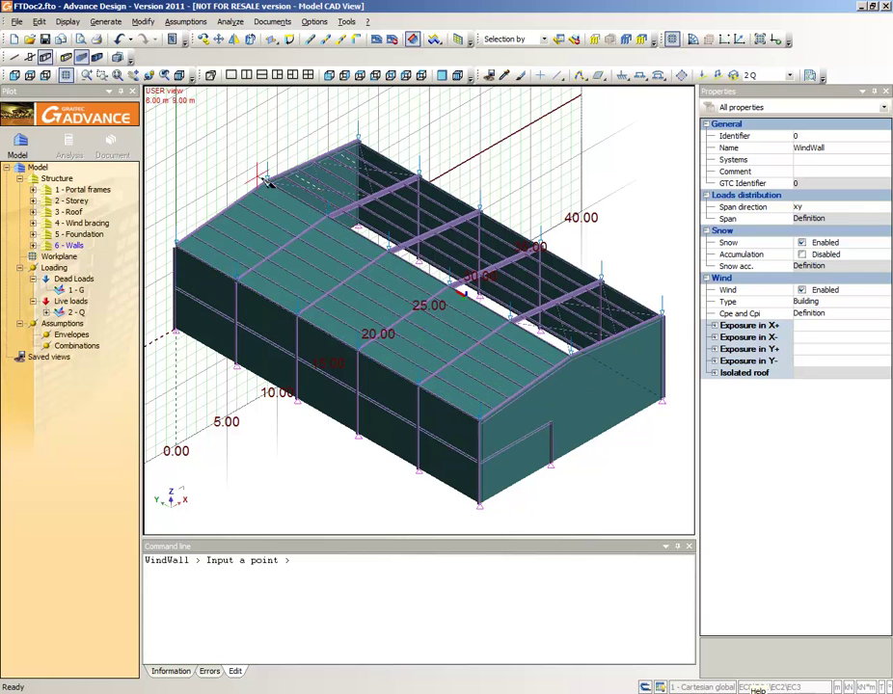
{"action": "left_click", "coordinate": [357, 144]}
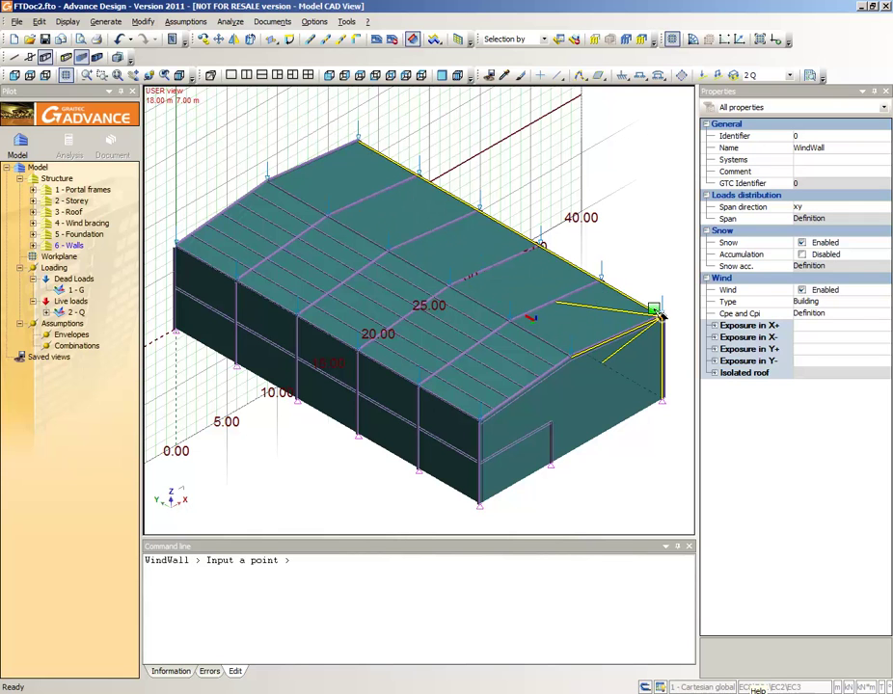
{"action": "left_click", "coordinate": [660, 314]}
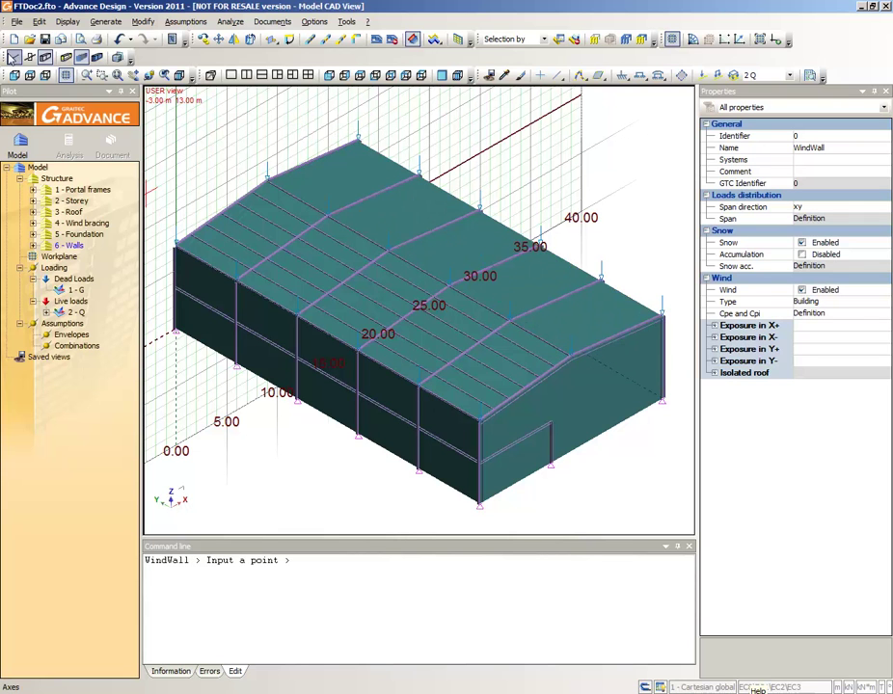
Step: Finish the windwall input, display the model as axes, and set the span direction of the four facade windwalls to x
{"action": "left_click", "coordinate": [13, 58]}
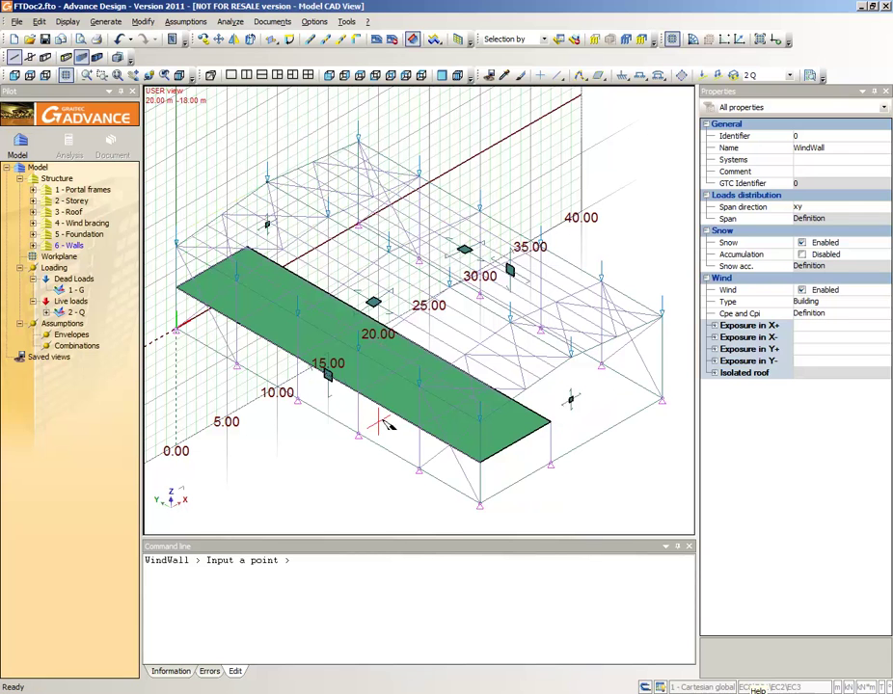
{"action": "key", "text": "Return"}
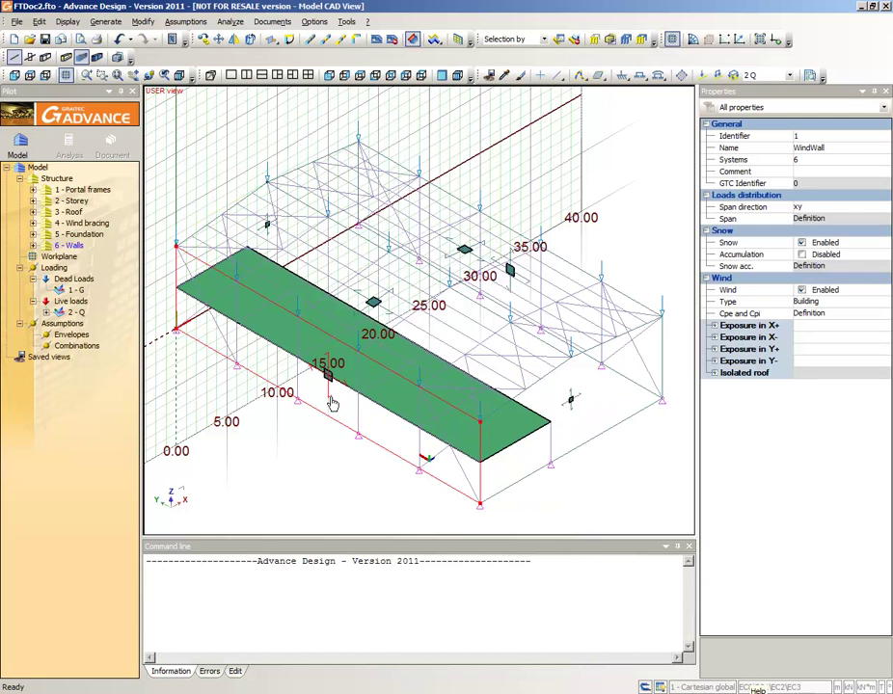
{"action": "left_click", "coordinate": [571, 412]}
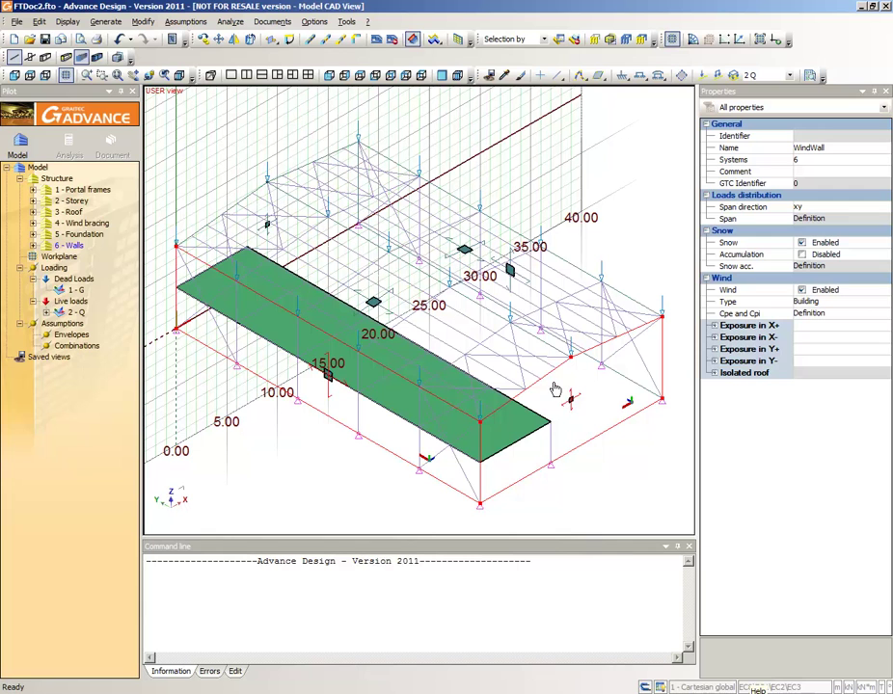
{"action": "left_click", "coordinate": [522, 281]}
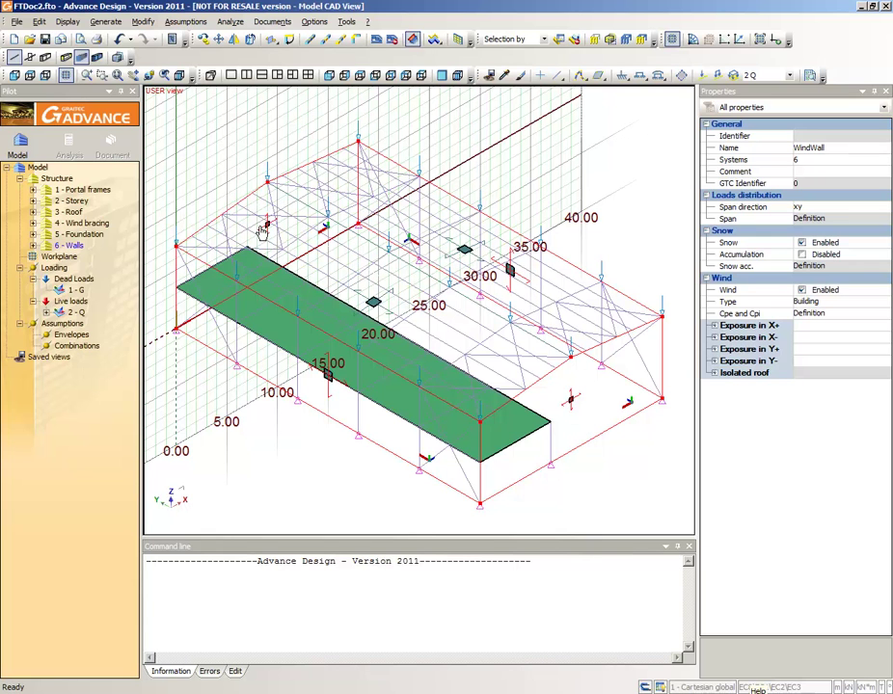
{"action": "left_click", "coordinate": [877, 208]}
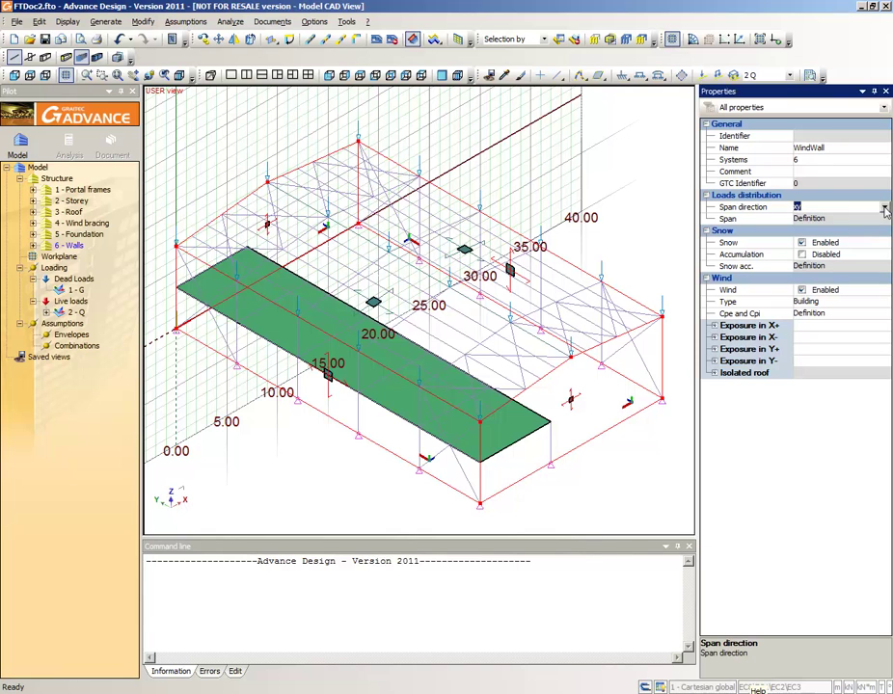
{"action": "left_click", "coordinate": [884, 206]}
{"action": "left_click", "coordinate": [798, 226]}
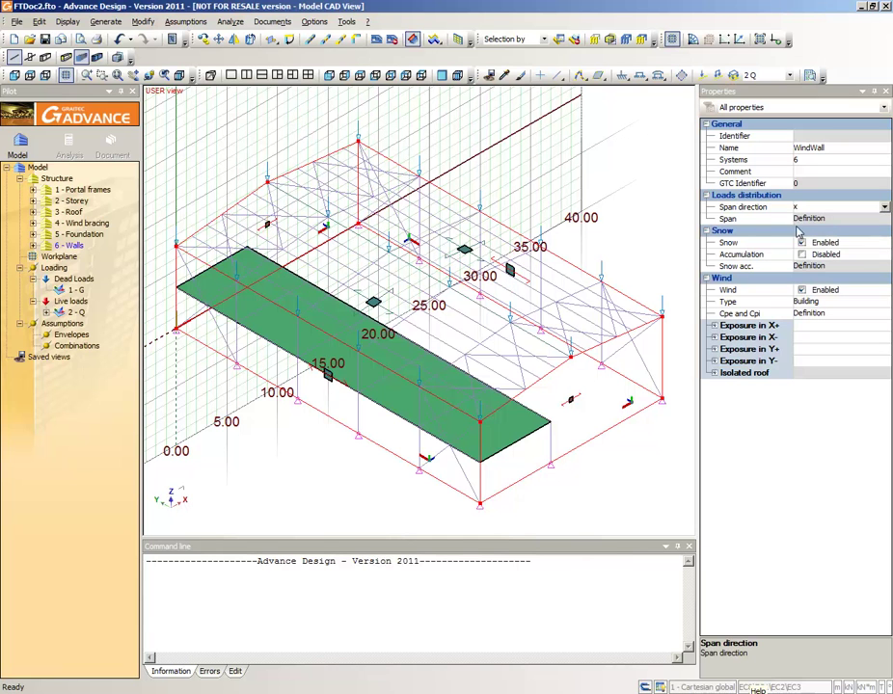
{"action": "left_click", "coordinate": [787, 231]}
Step: Select the two roof windwalls and set their span direction to x
{"action": "left_click", "coordinate": [475, 303]}
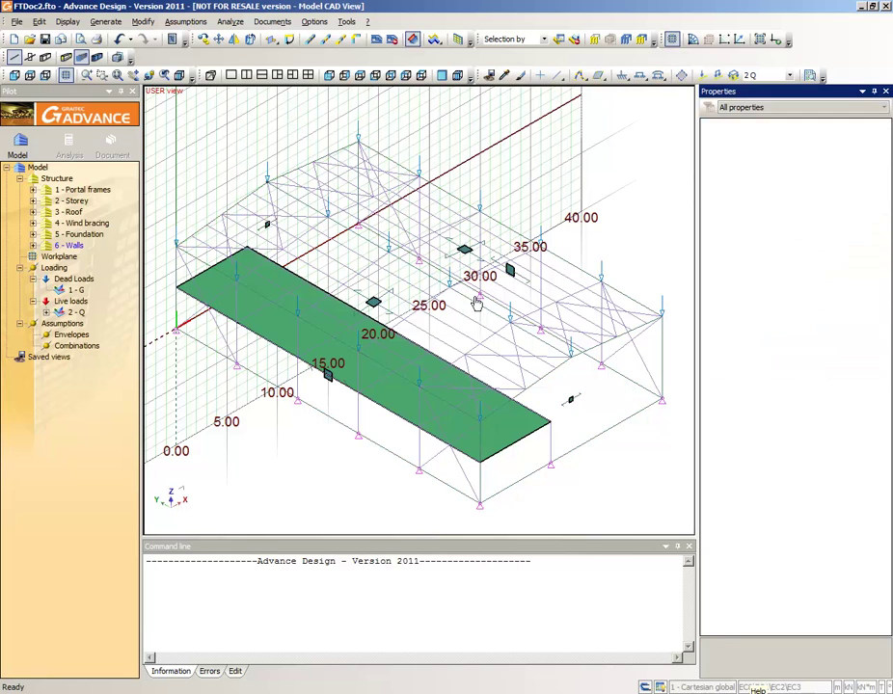
{"action": "left_click", "coordinate": [465, 252], "text": "ctrl"}
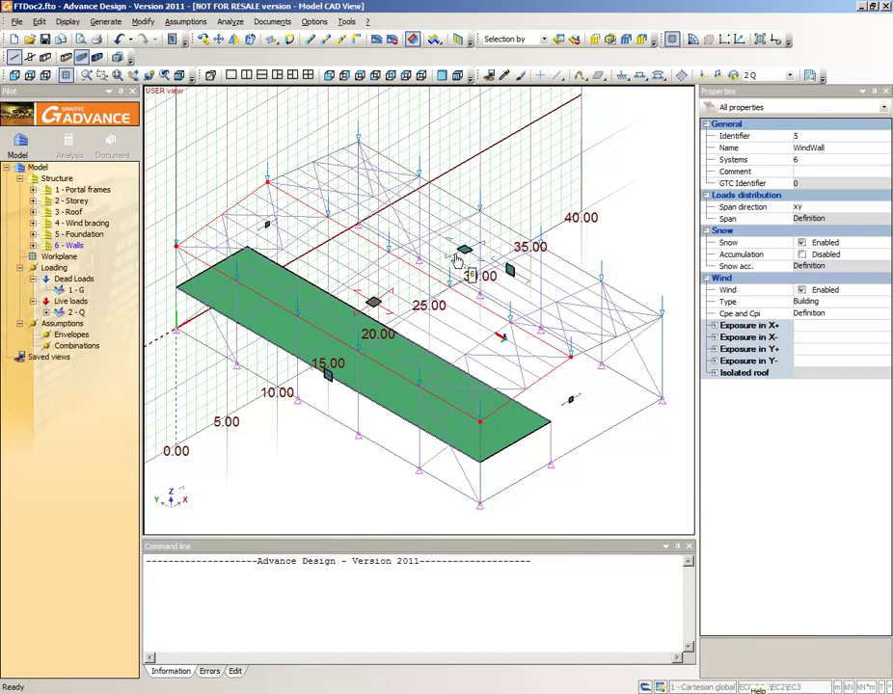
{"action": "left_click", "coordinate": [879, 208]}
{"action": "left_click", "coordinate": [883, 208]}
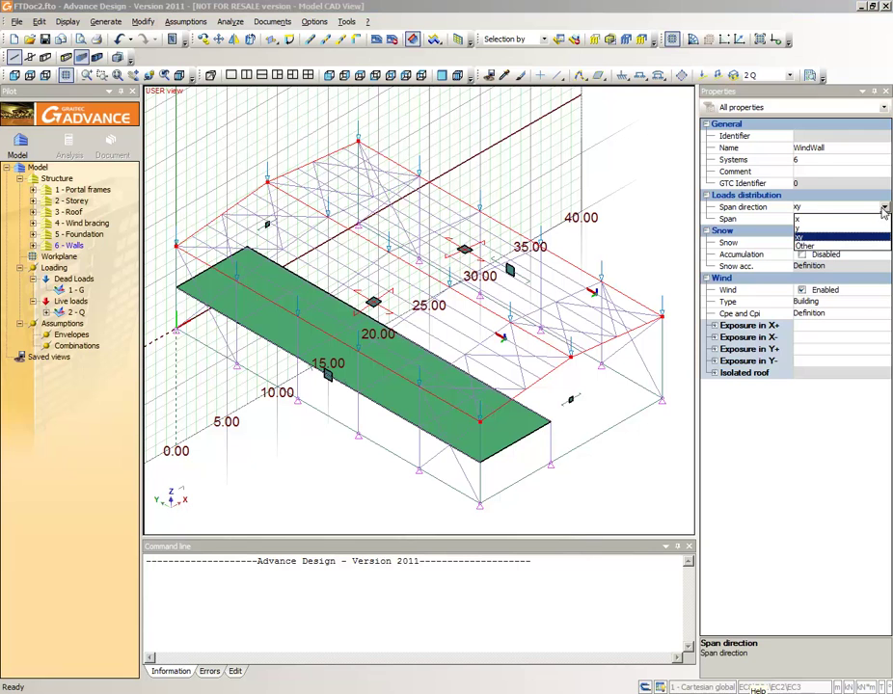
{"action": "left_click", "coordinate": [802, 220]}
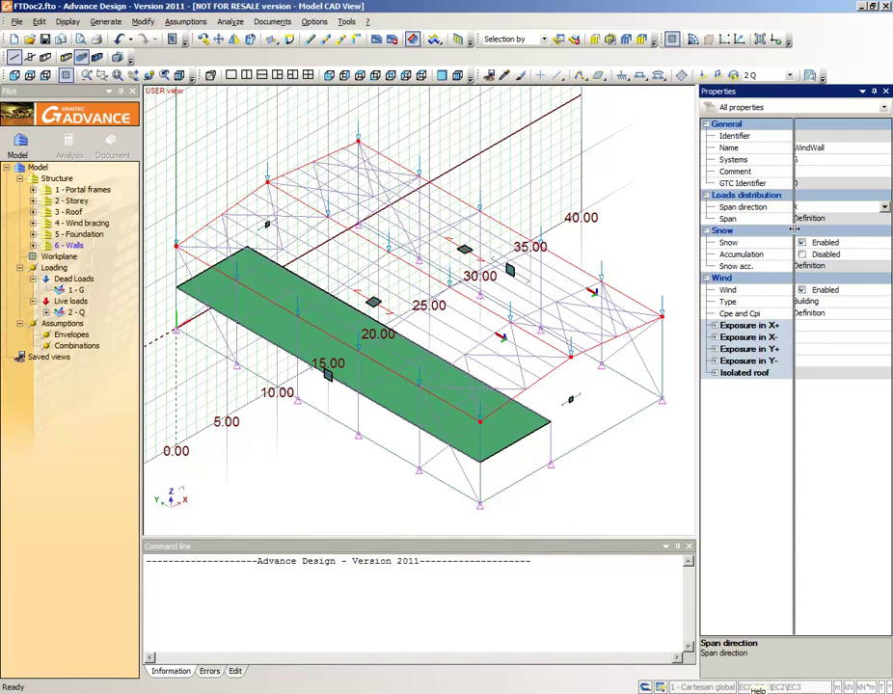
{"action": "left_click", "coordinate": [781, 232]}
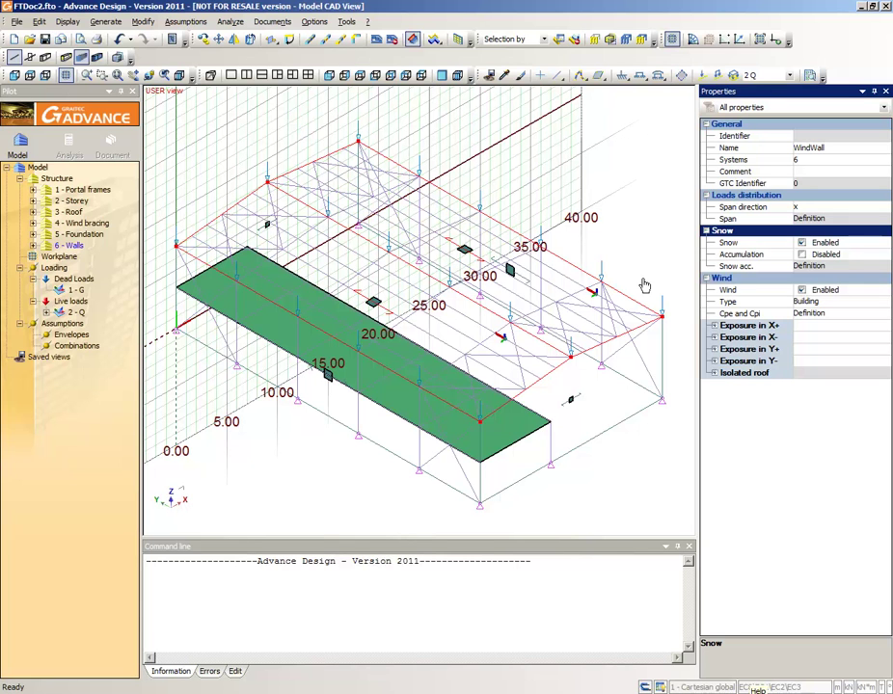
Step: Select all elements of system 2 - Storey and show only them in the view
{"action": "left_click", "coordinate": [74, 202]}
{"action": "right_click", "coordinate": [81, 207]}
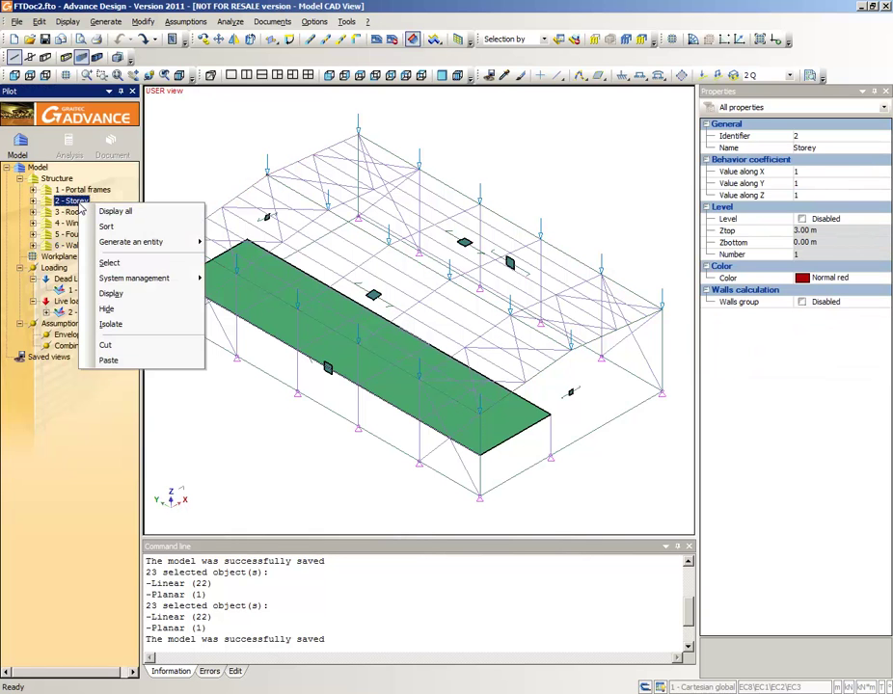
{"action": "left_click", "coordinate": [118, 269]}
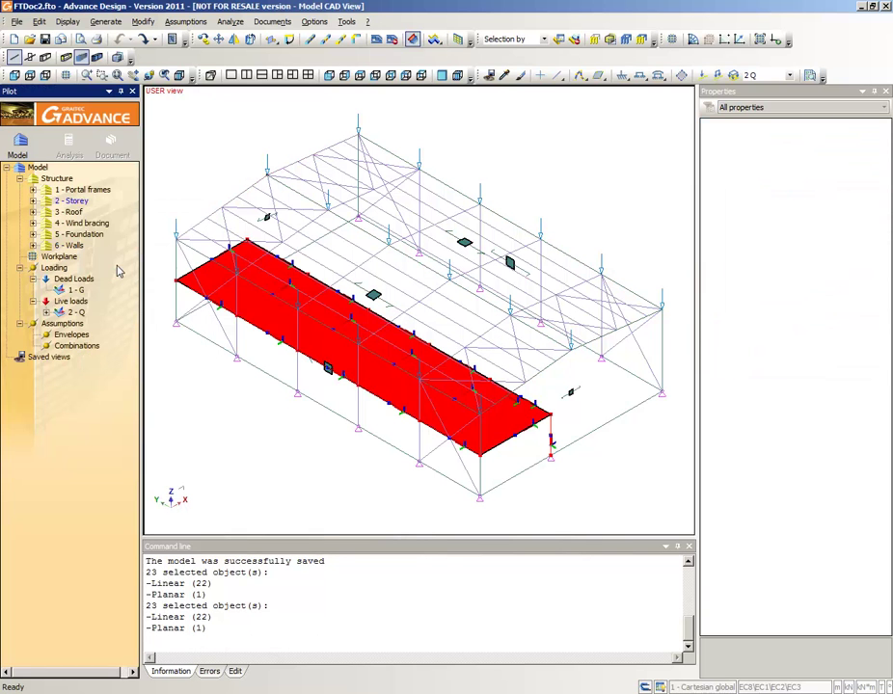
{"action": "left_click", "coordinate": [595, 40]}
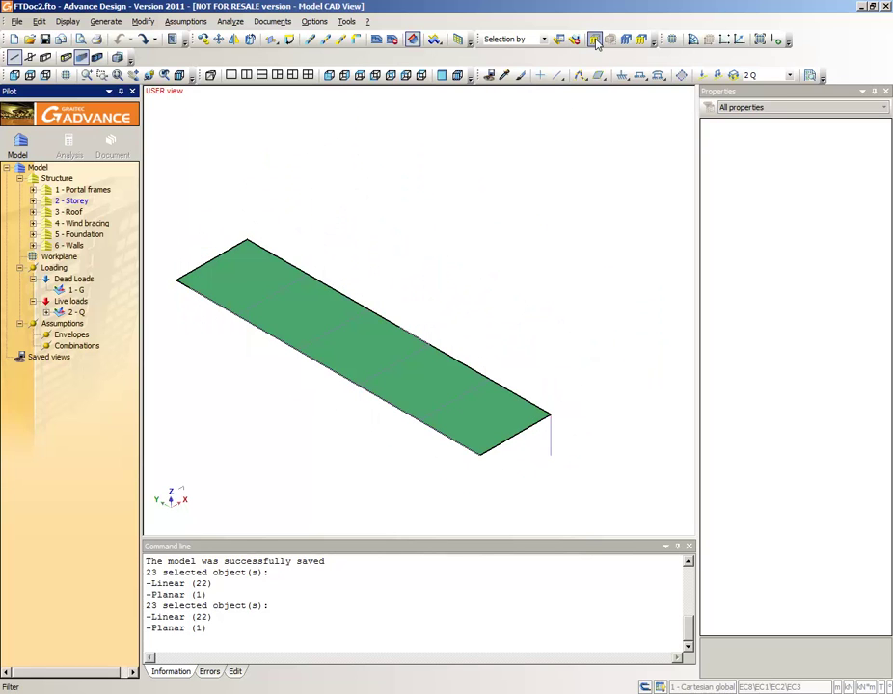
Step: In load case 2 - Q, create a planar load with FZ -3 kN over the first bay of the storey slab
{"action": "right_click", "coordinate": [72, 314]}
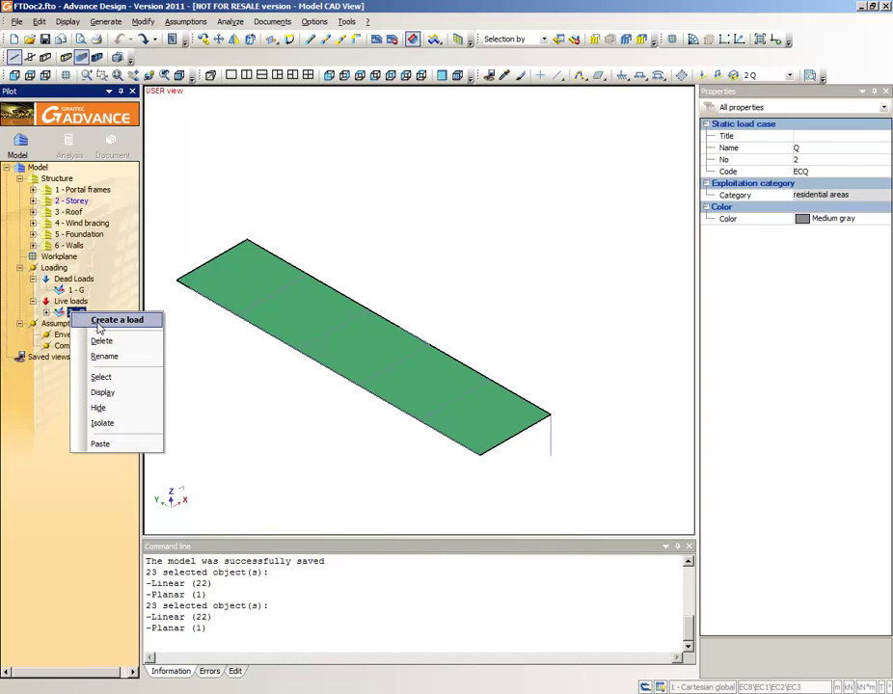
{"action": "left_click", "coordinate": [114, 321]}
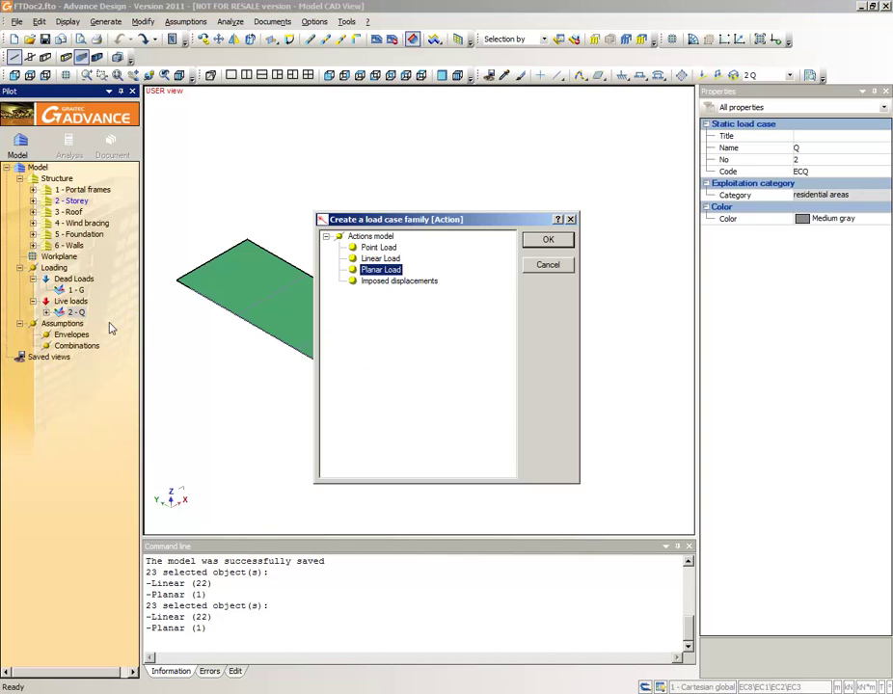
{"action": "left_click", "coordinate": [548, 241]}
{"action": "left_click", "coordinate": [800, 265]}
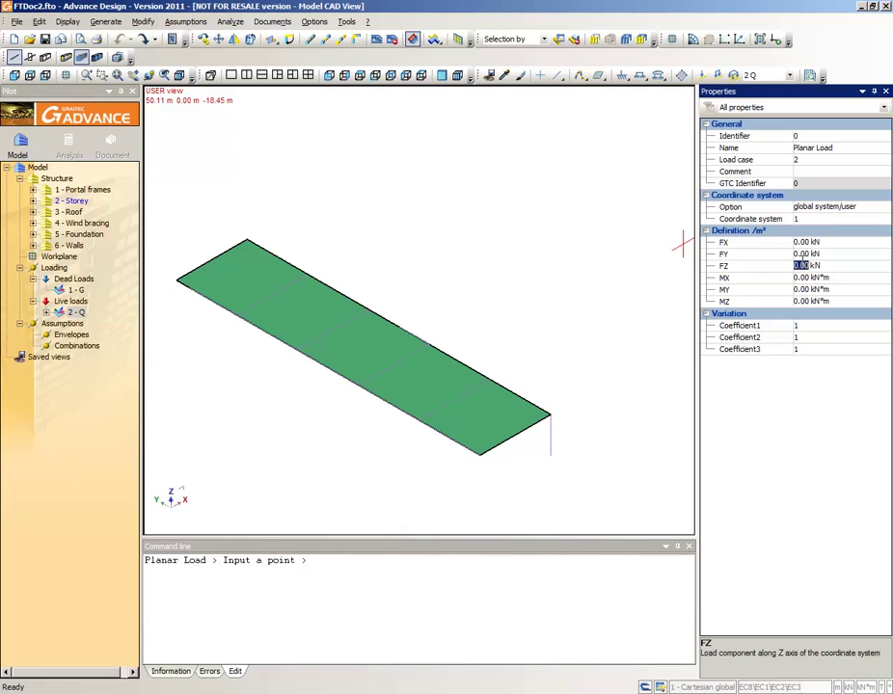
{"action": "type", "text": "-"}
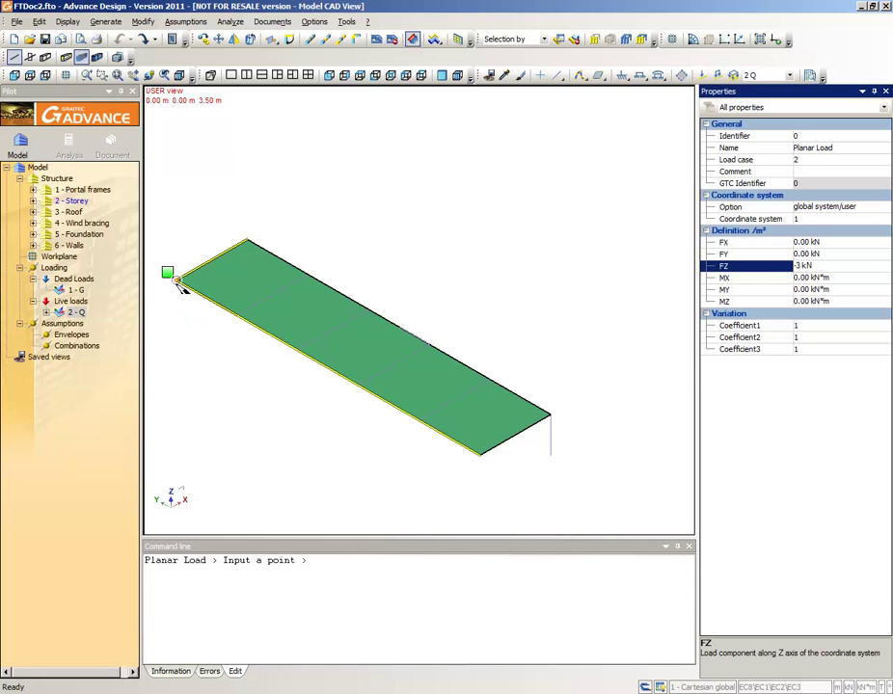
{"action": "type", "text": "3"}
{"action": "key", "text": "Return"}
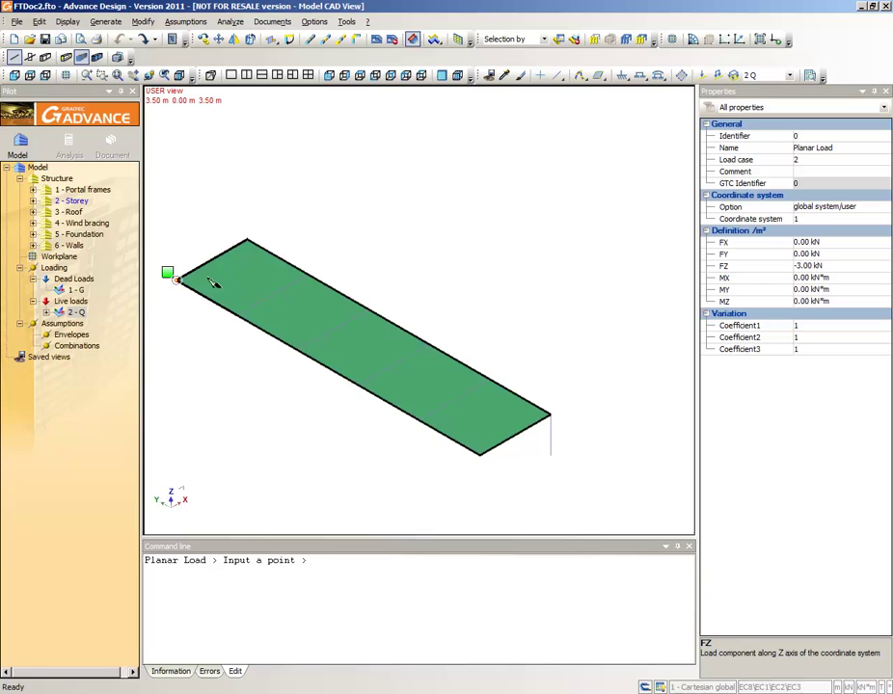
{"action": "left_click", "coordinate": [248, 239]}
{"action": "left_click", "coordinate": [307, 277]}
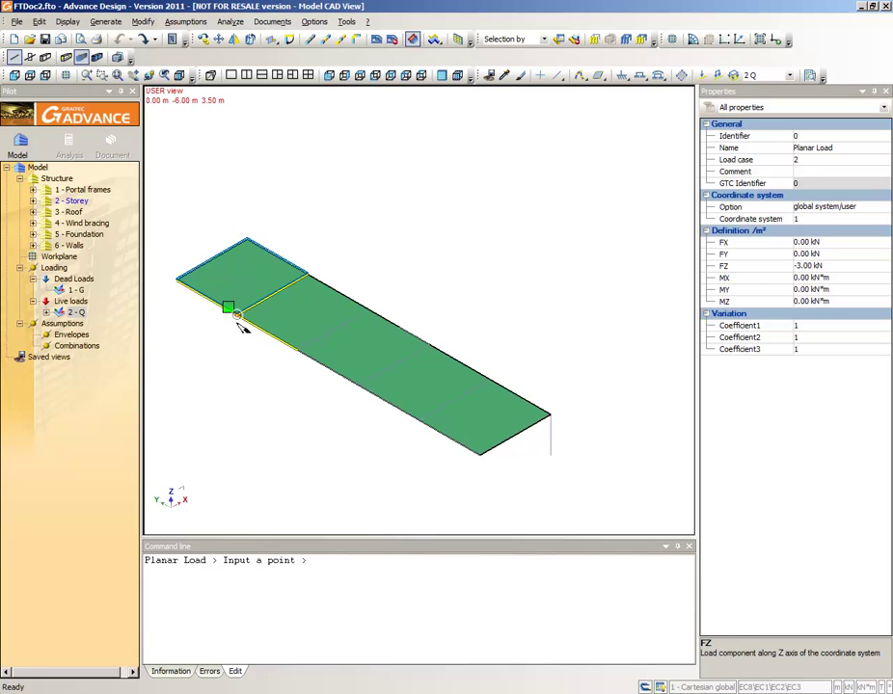
{"action": "left_click", "coordinate": [237, 317]}
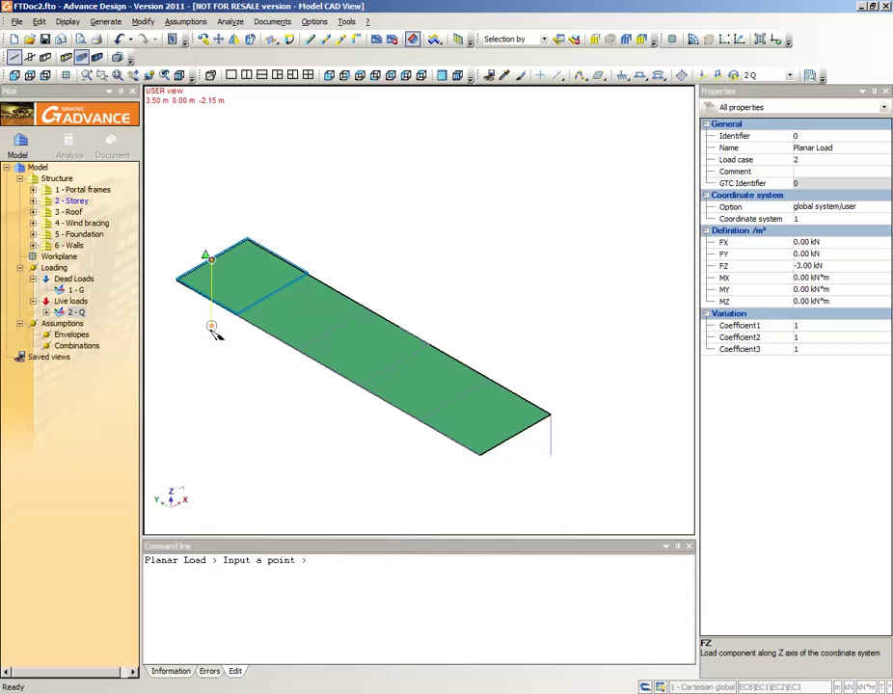
{"action": "key", "text": "Return"}
Step: Copy the first-bay planar load 4 times by the vector 0 -6 0 along the slab, and clear the selection
{"action": "left_click", "coordinate": [190, 276]}
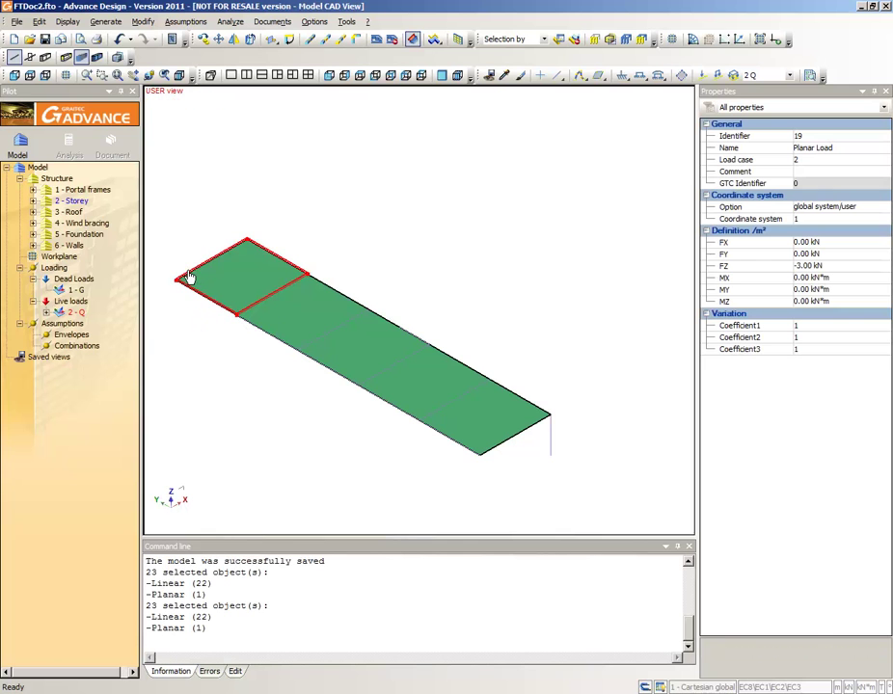
{"action": "left_click", "coordinate": [203, 39]}
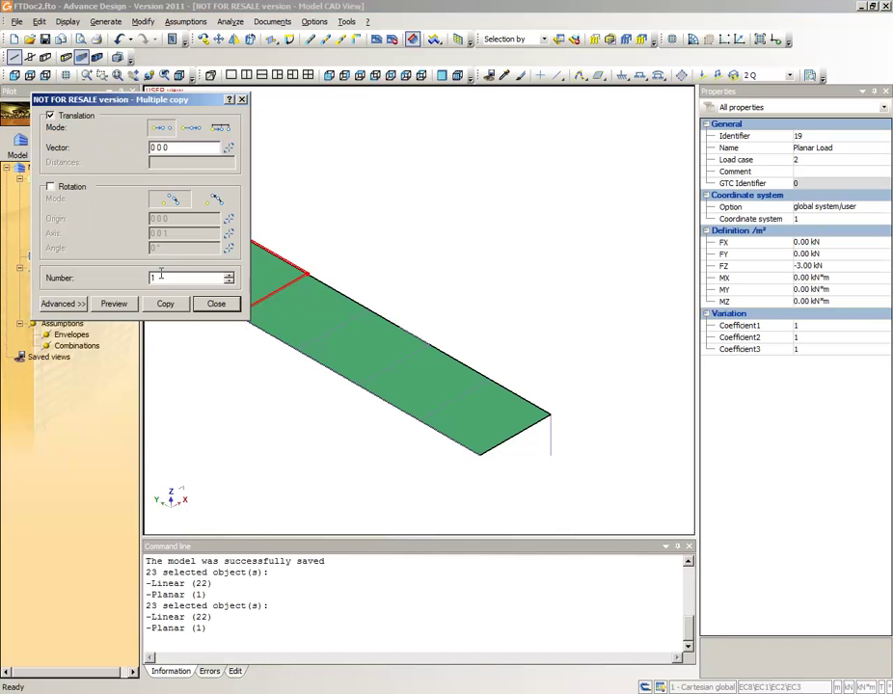
{"action": "type", "text": "4"}
{"action": "left_click", "coordinate": [161, 125]}
{"action": "left_click", "coordinate": [179, 285]}
{"action": "left_click", "coordinate": [236, 314]}
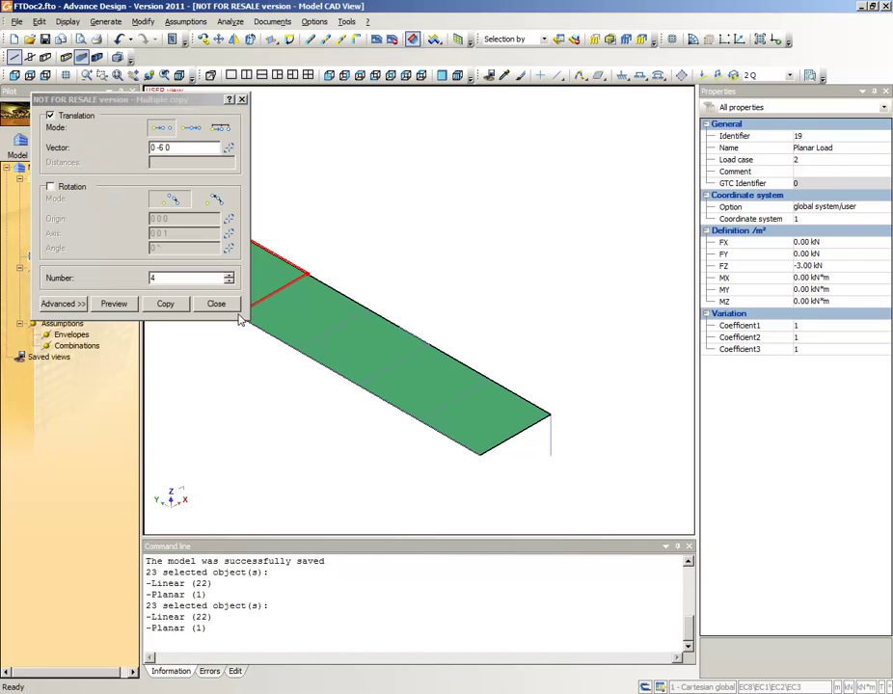
{"action": "left_click", "coordinate": [115, 304]}
{"action": "left_click", "coordinate": [166, 304]}
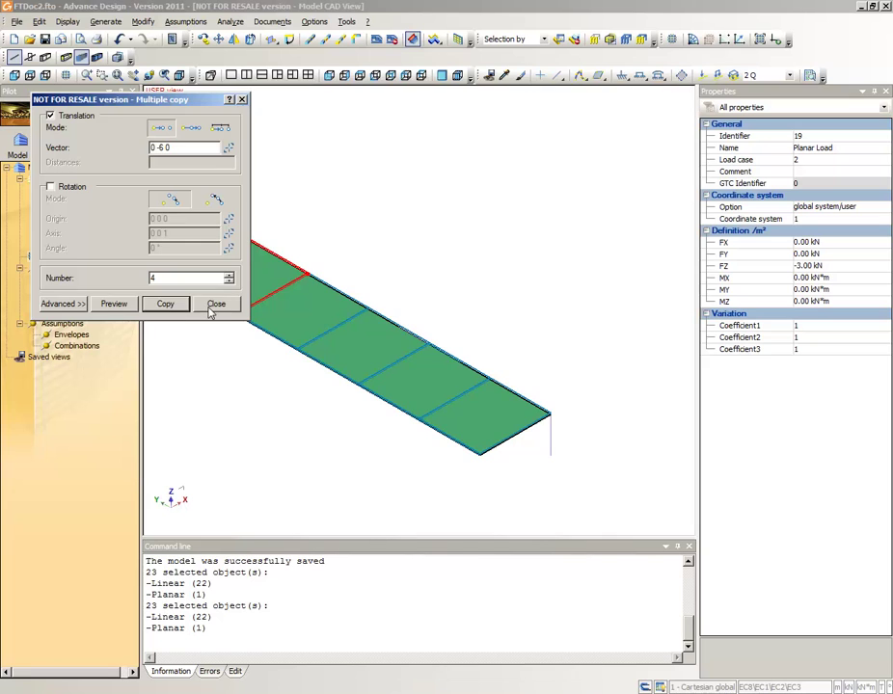
{"action": "left_click", "coordinate": [214, 305]}
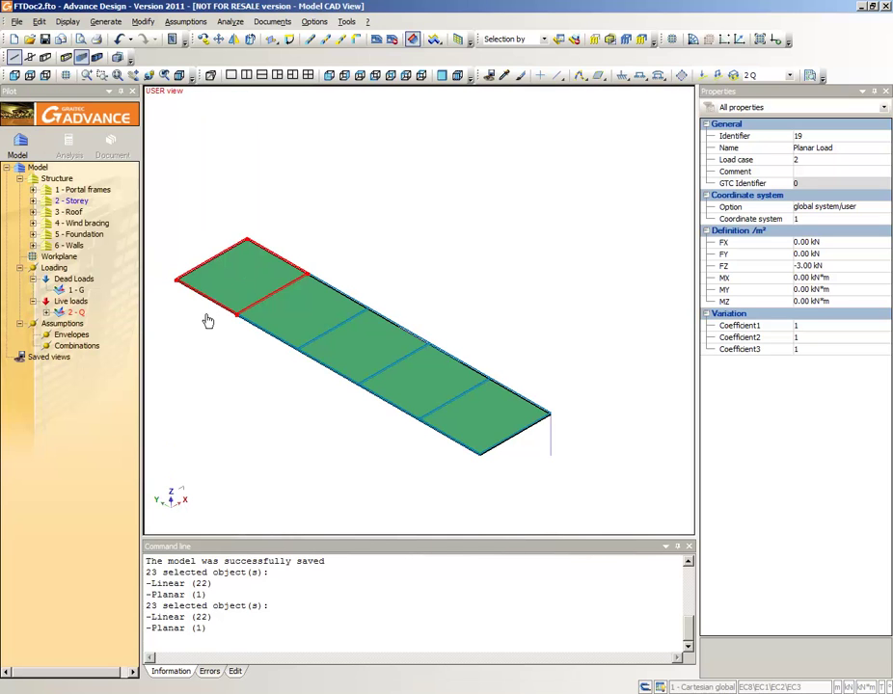
{"action": "key", "text": "Escape"}
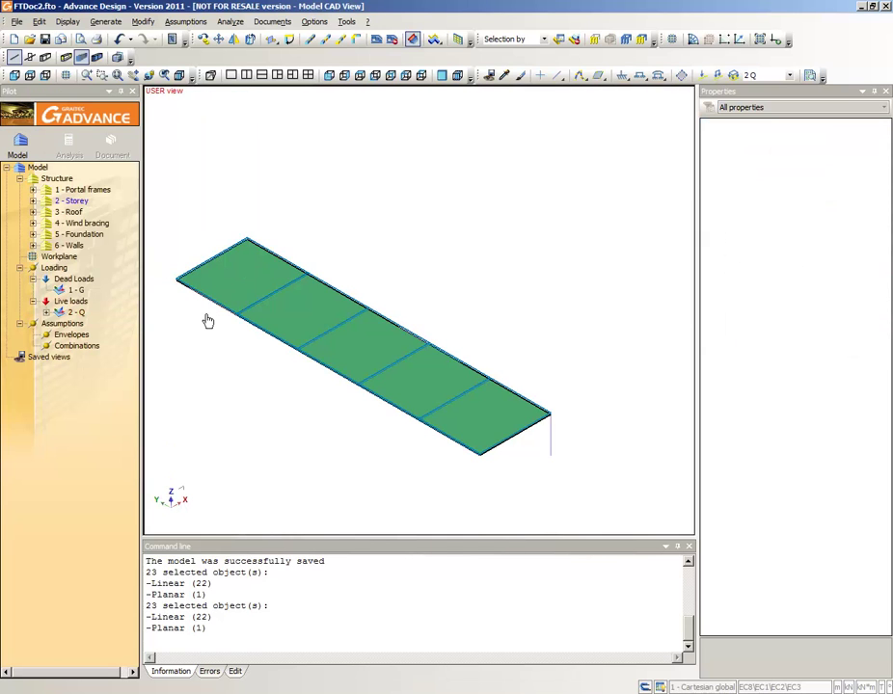
Step: Create a Wind EN 1991-1-4 BS load case family and bring up its properties
{"action": "right_click", "coordinate": [63, 271]}
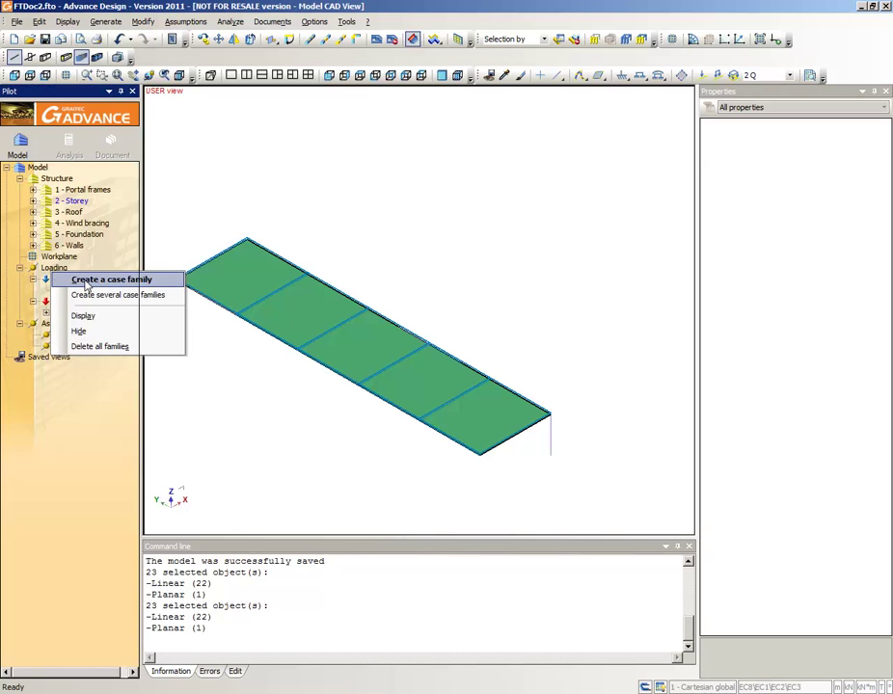
{"action": "left_click", "coordinate": [86, 283]}
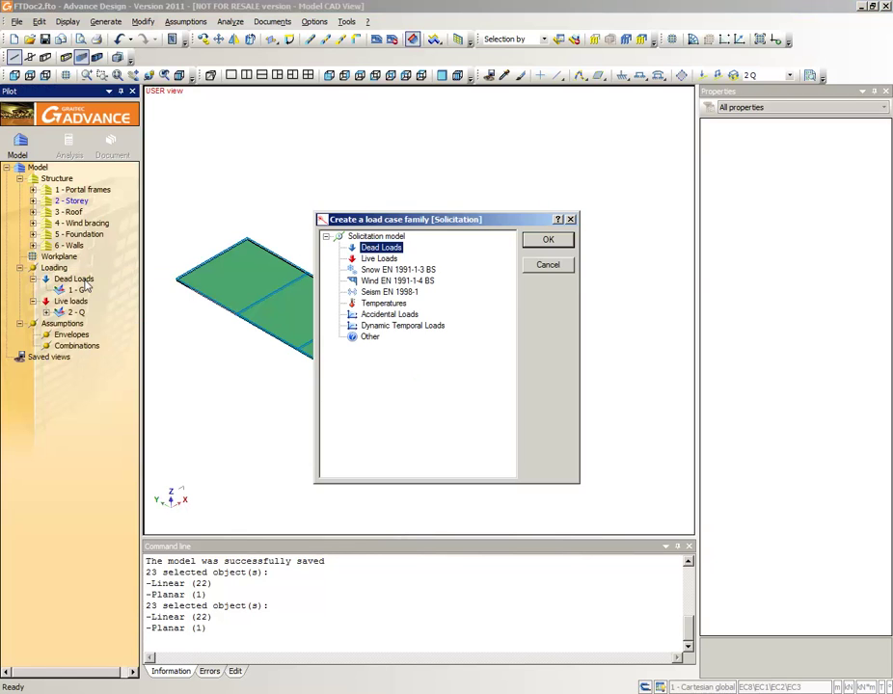
{"action": "left_click", "coordinate": [385, 281]}
{"action": "left_click", "coordinate": [544, 240]}
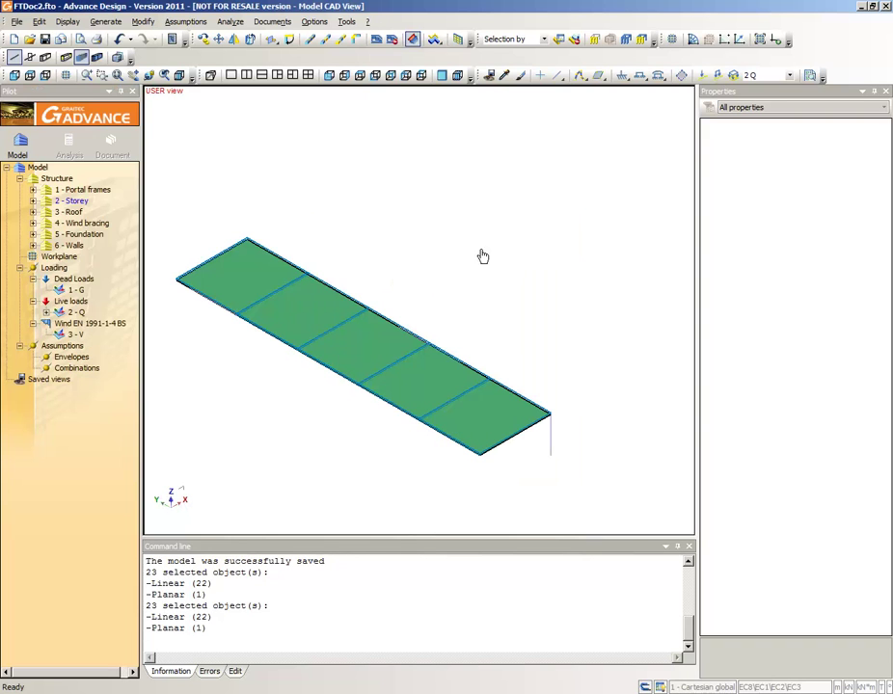
{"action": "left_click", "coordinate": [87, 325]}
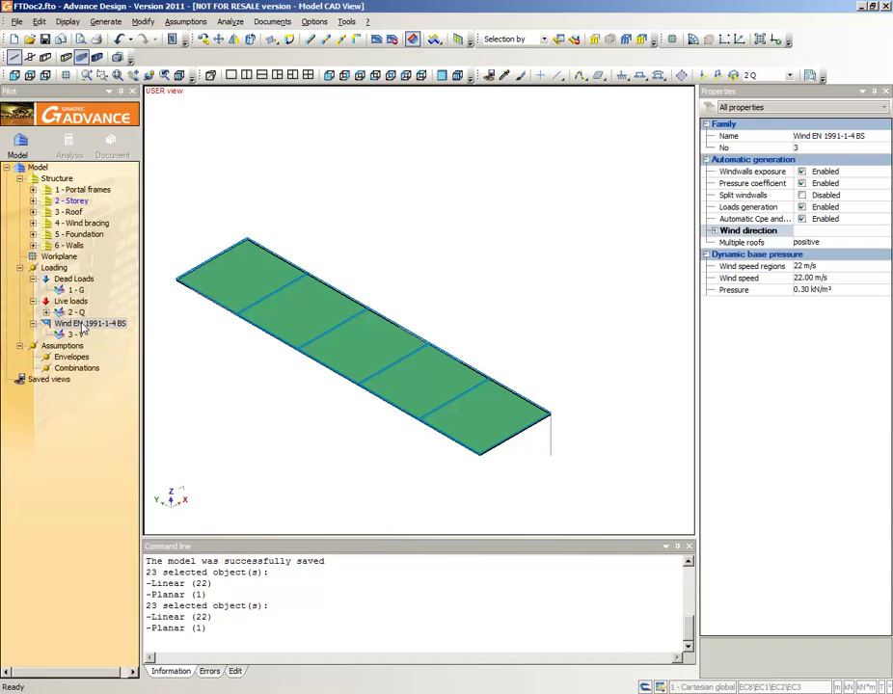
Step: Automatically generate the wind load cases and their loads for the Wind EN 1991-1-4 BS family
{"action": "right_click", "coordinate": [112, 324]}
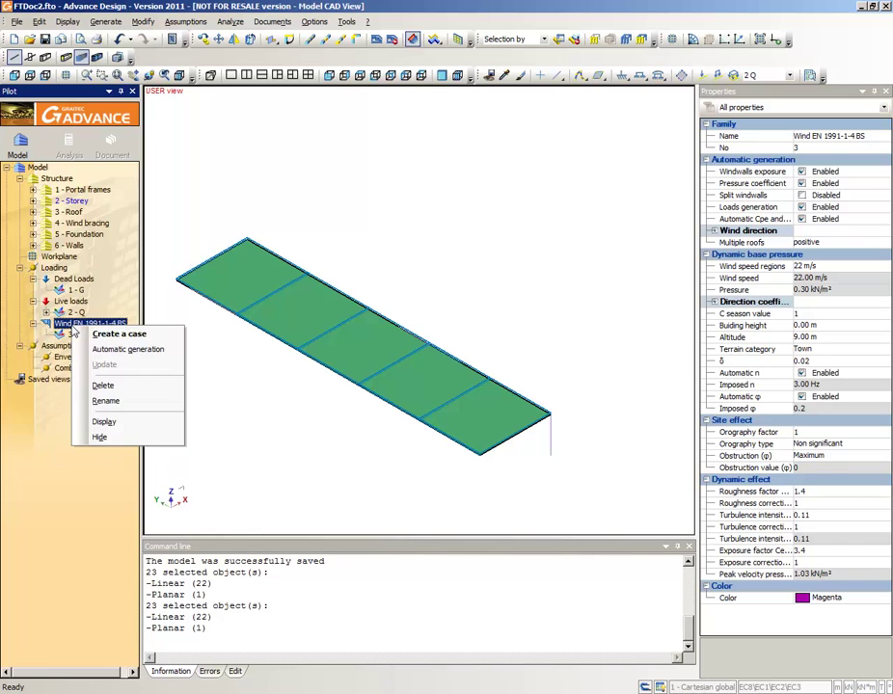
{"action": "left_click", "coordinate": [139, 349]}
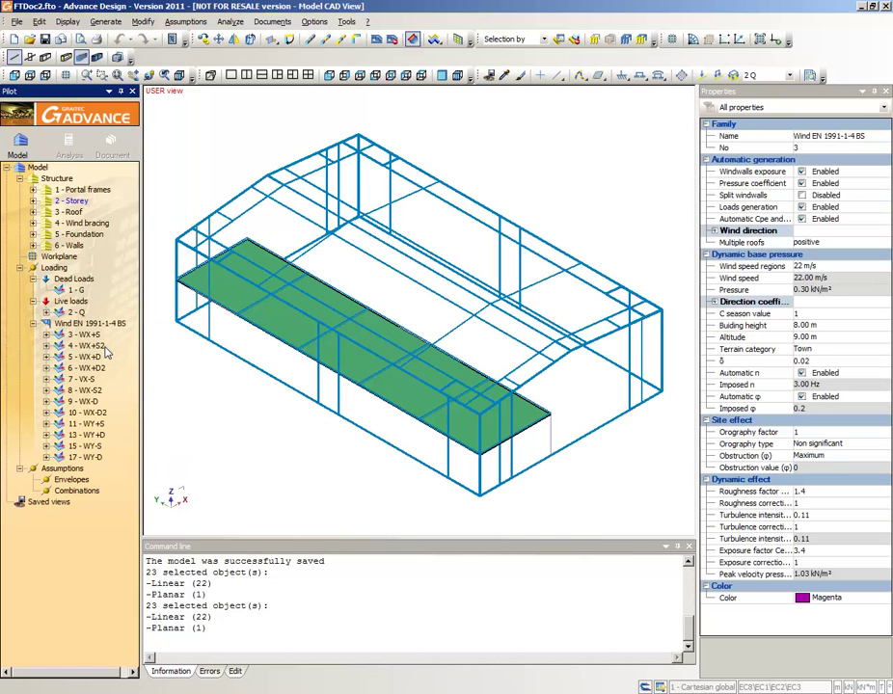
Step: Generate the load combinations from the defined load cases, accepting the update of the load case codes
{"action": "double_click", "coordinate": [78, 492]}
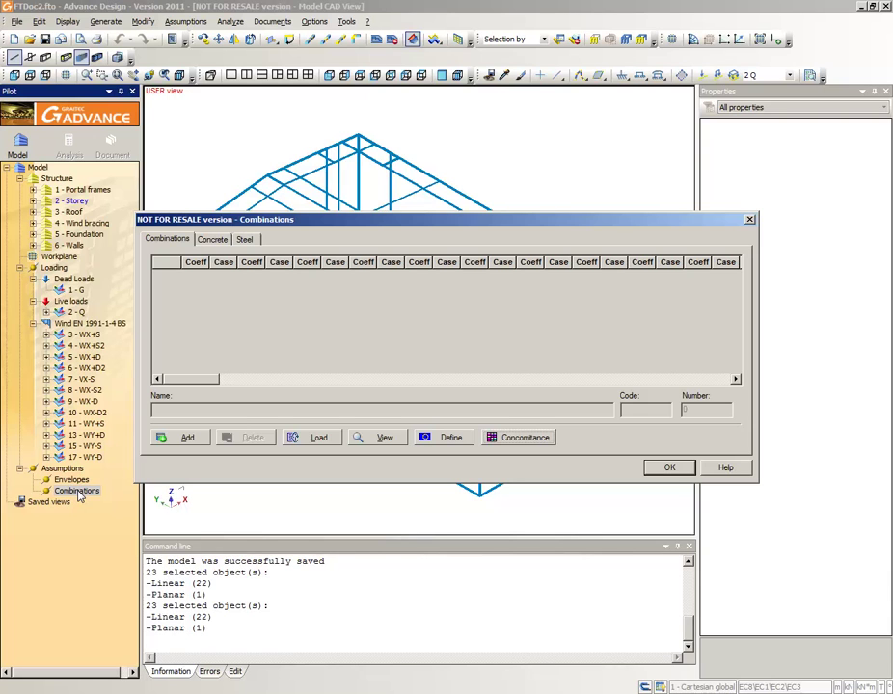
{"action": "left_click", "coordinate": [449, 439]}
{"action": "left_click", "coordinate": [640, 525]}
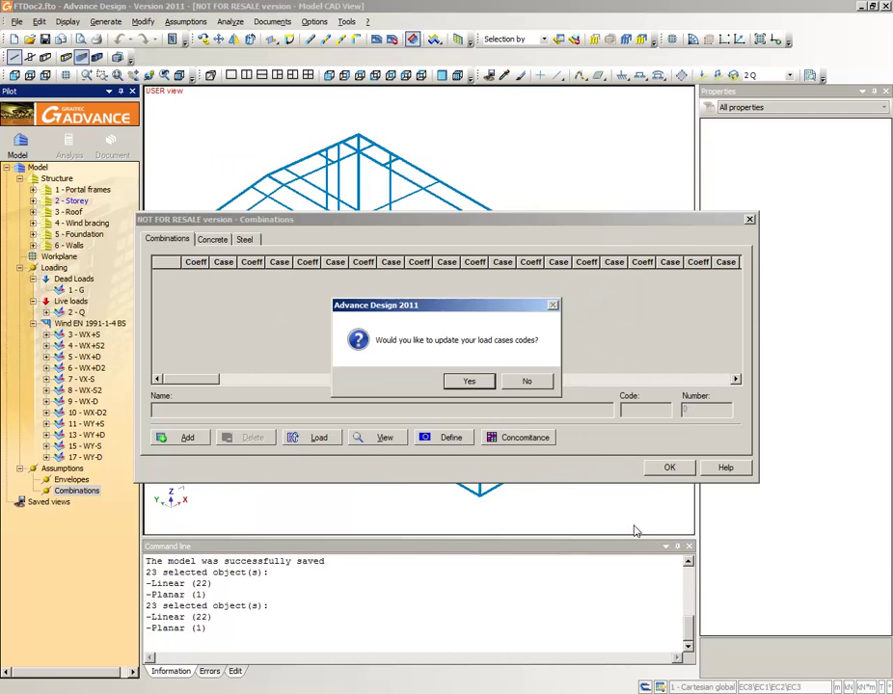
{"action": "left_click", "coordinate": [470, 382]}
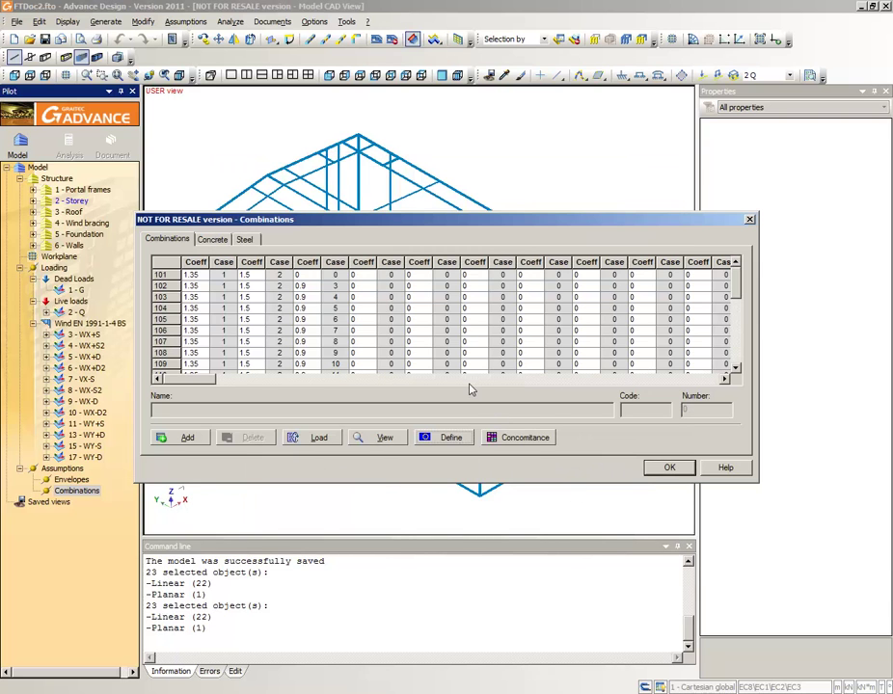
{"action": "left_click", "coordinate": [669, 467]}
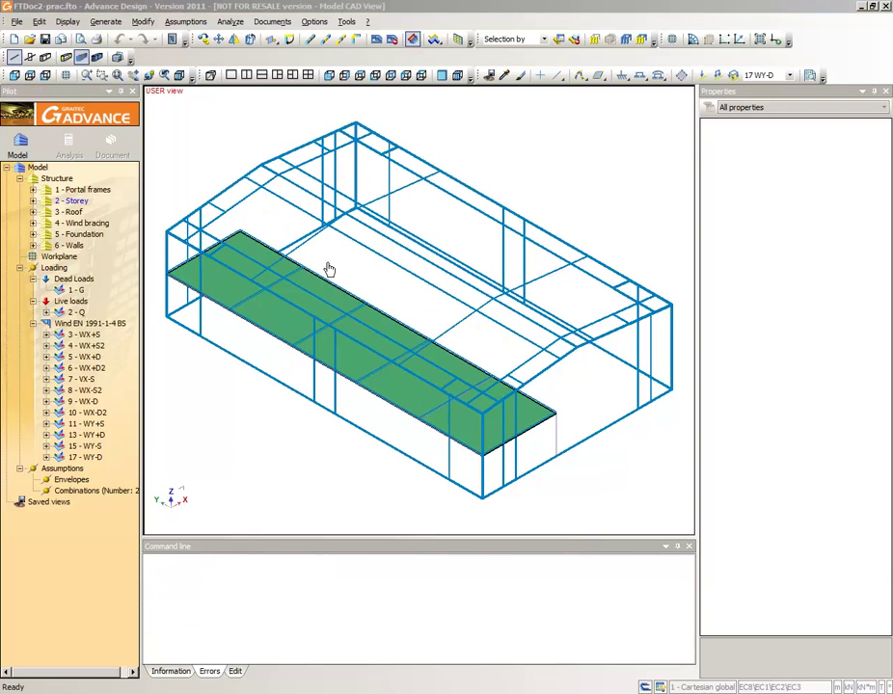
Step: Verify the model and create a new analysis model with the FE calculation
{"action": "left_click", "coordinate": [230, 22]}
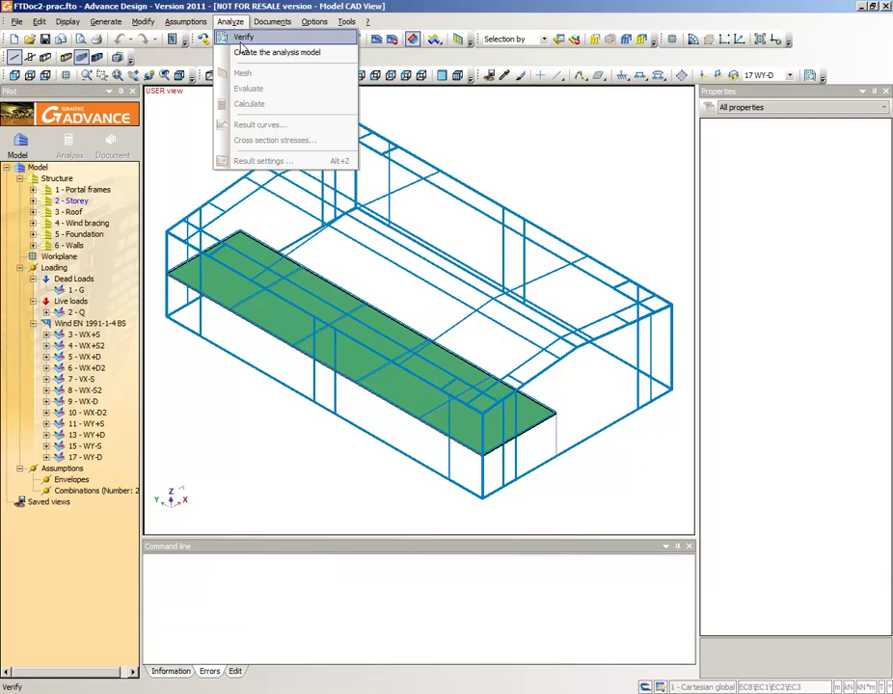
{"action": "left_click", "coordinate": [236, 33]}
{"action": "left_click", "coordinate": [409, 311]}
{"action": "left_click", "coordinate": [480, 329]}
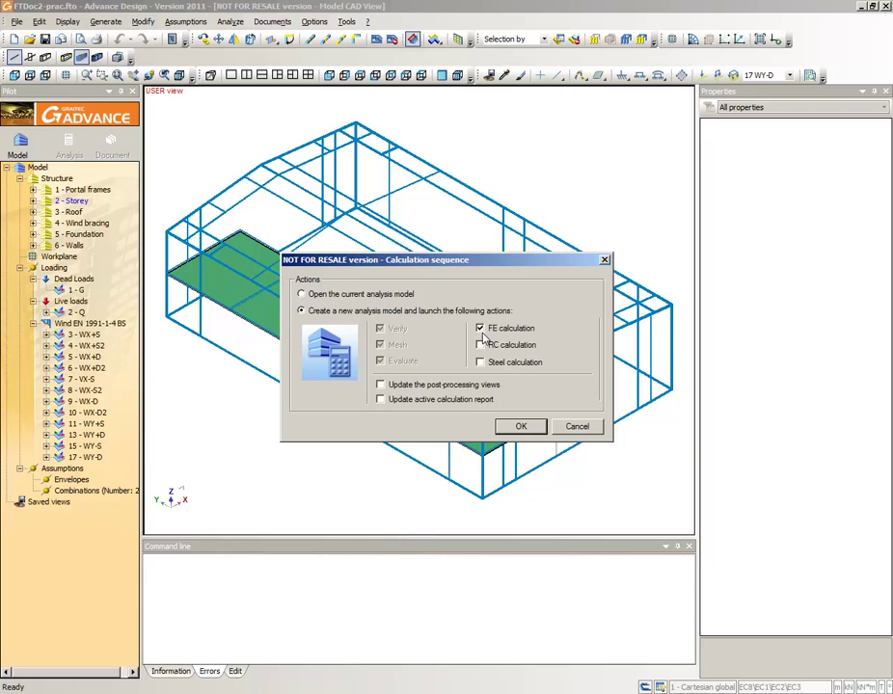
{"action": "left_click", "coordinate": [518, 426]}
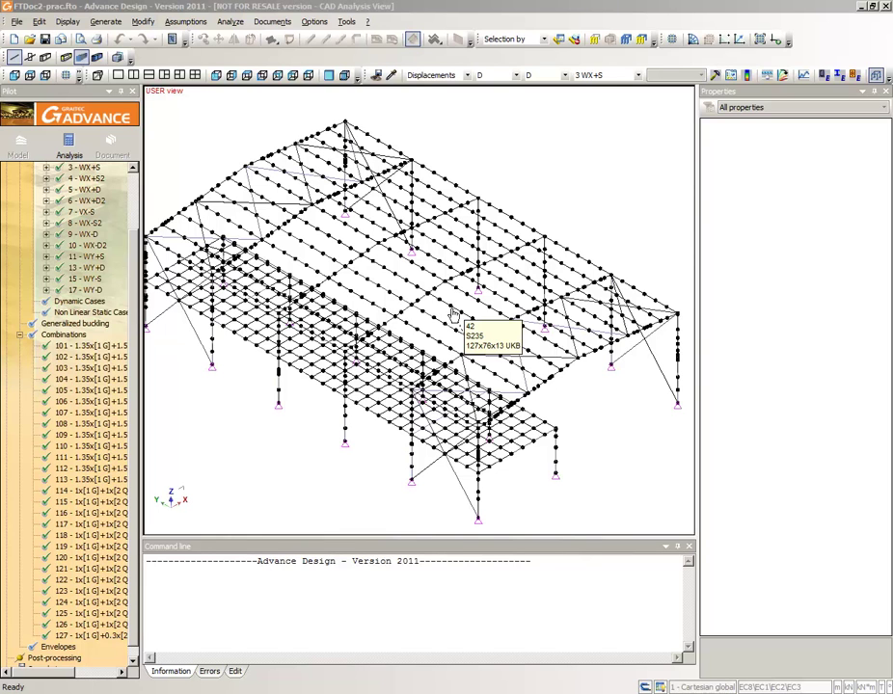
Step: Show the displacements D for load case 7 VX-S, with the results displayed on the deformed structure
{"action": "left_click", "coordinate": [636, 75]}
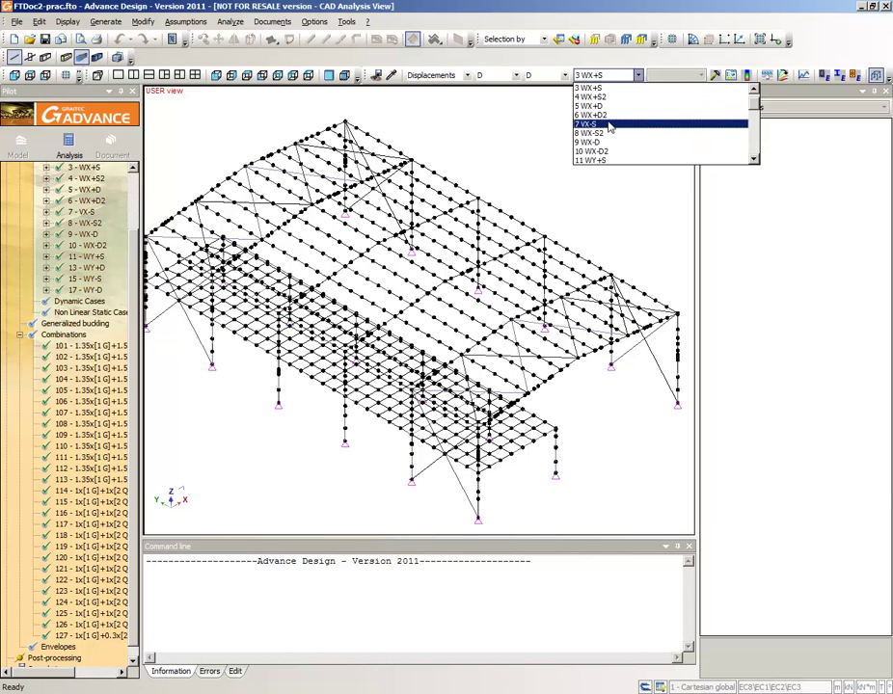
{"action": "left_click", "coordinate": [610, 129]}
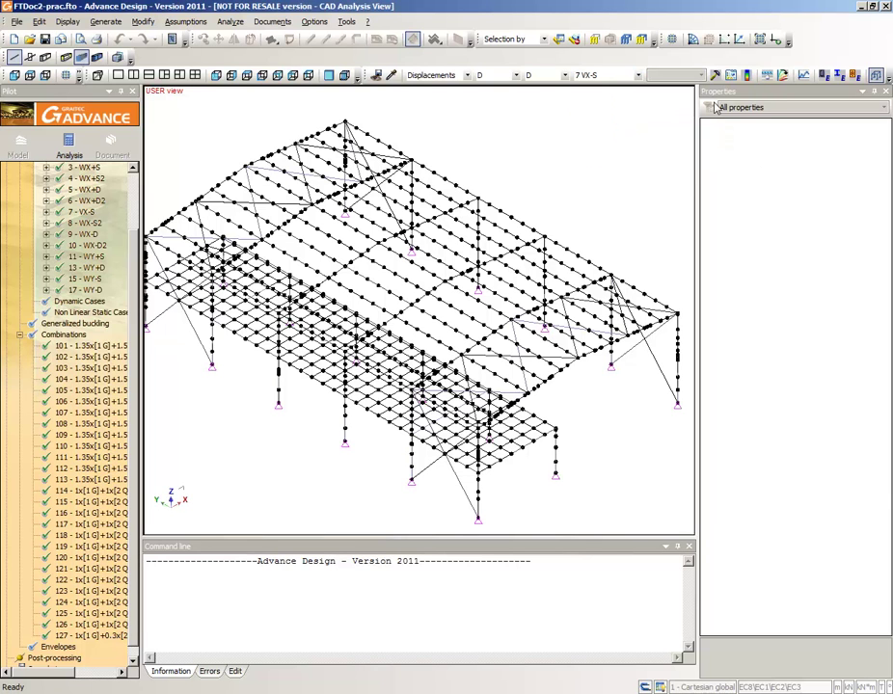
{"action": "left_click", "coordinate": [732, 75]}
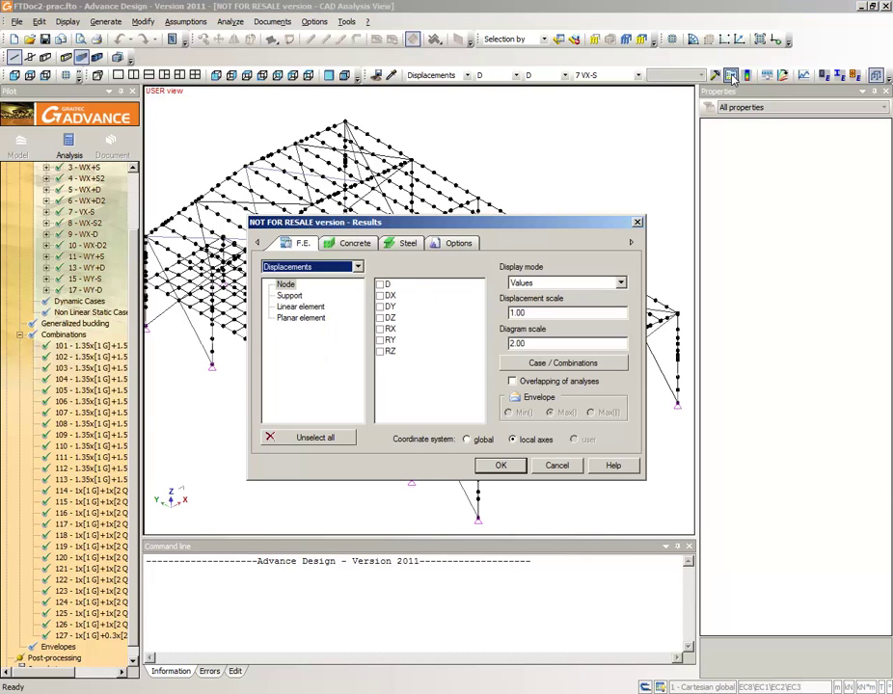
{"action": "left_click", "coordinate": [307, 307]}
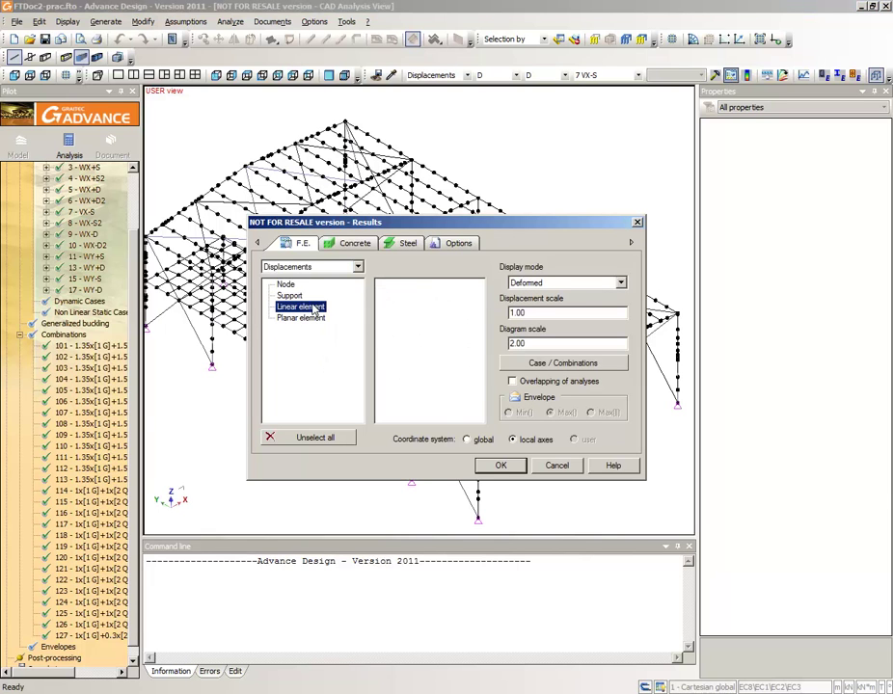
{"action": "left_click", "coordinate": [459, 243]}
{"action": "left_click", "coordinate": [274, 279]}
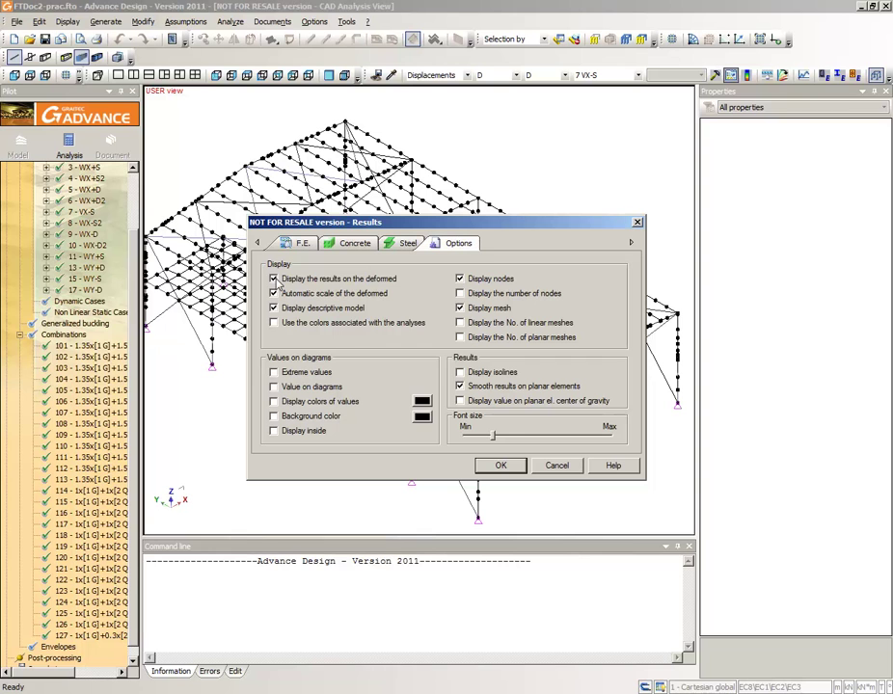
{"action": "left_click", "coordinate": [496, 466]}
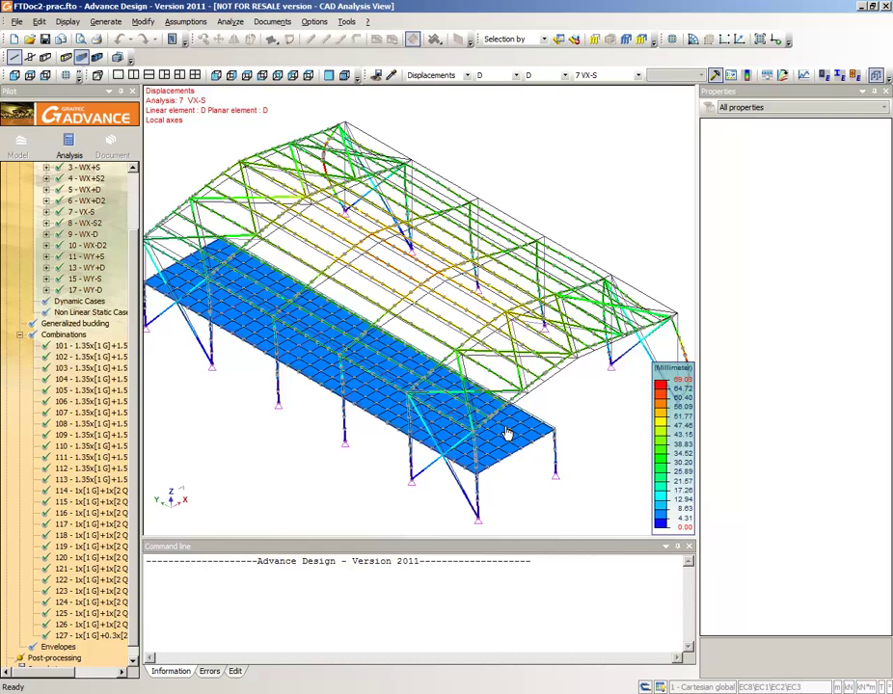
Step: Animate the displacements of case 7 VX-S, and examine the deformed structure in front view and in the (-1, -1, 1) view
{"action": "left_click", "coordinate": [782, 75]}
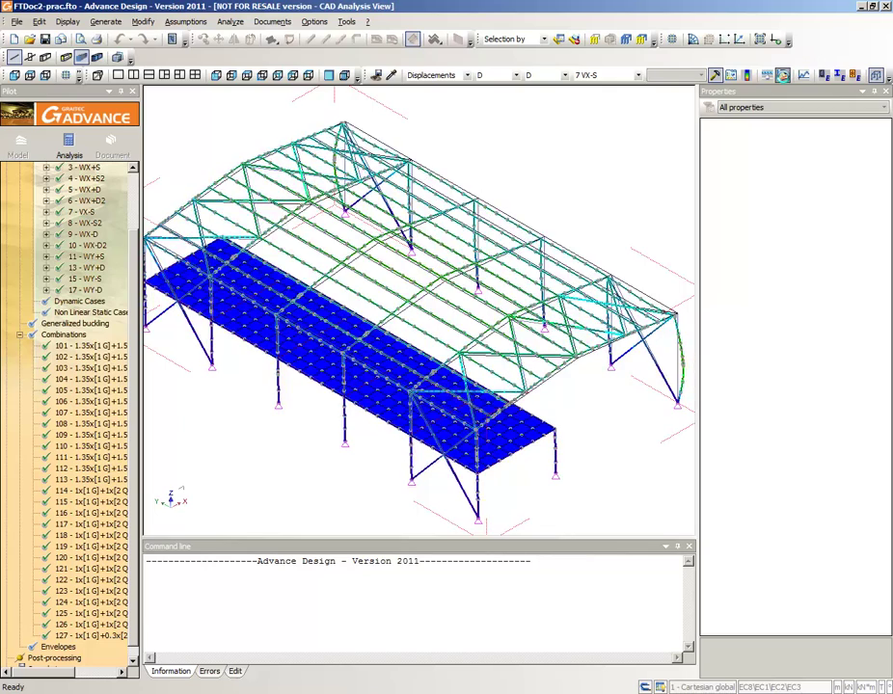
{"action": "left_click", "coordinate": [783, 78]}
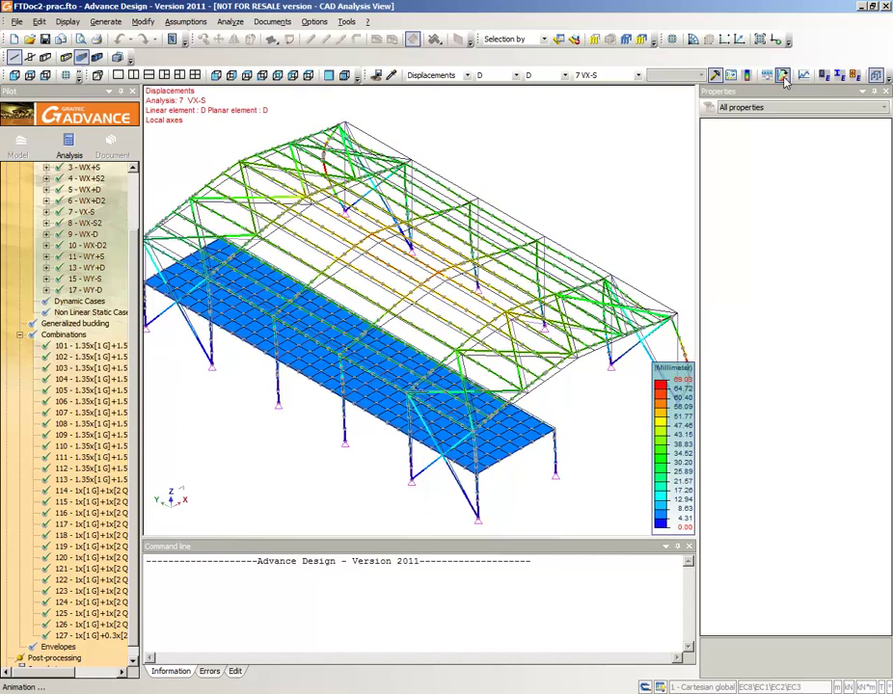
{"action": "left_click", "coordinate": [216, 76]}
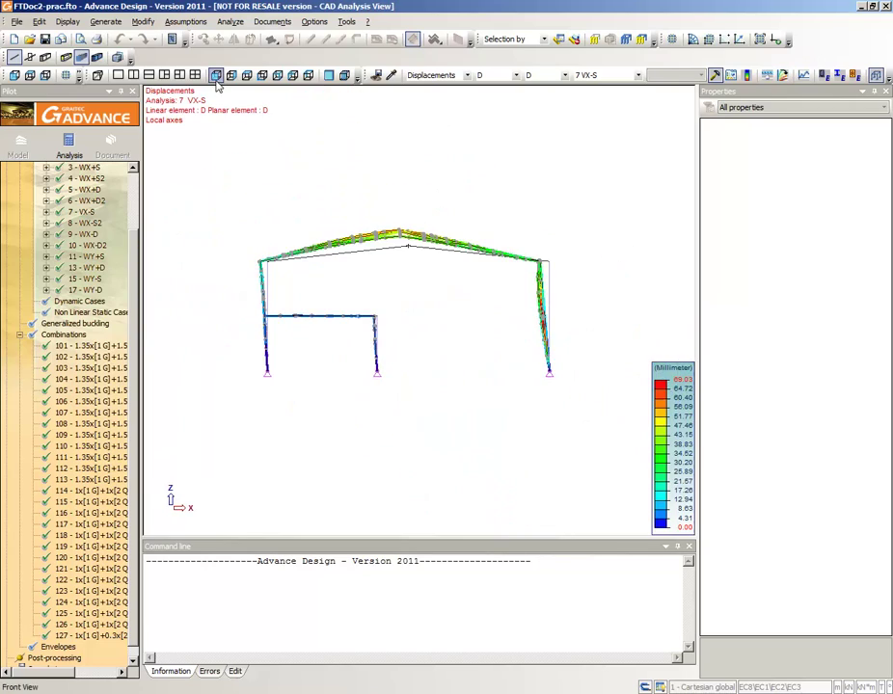
{"action": "left_click", "coordinate": [290, 77]}
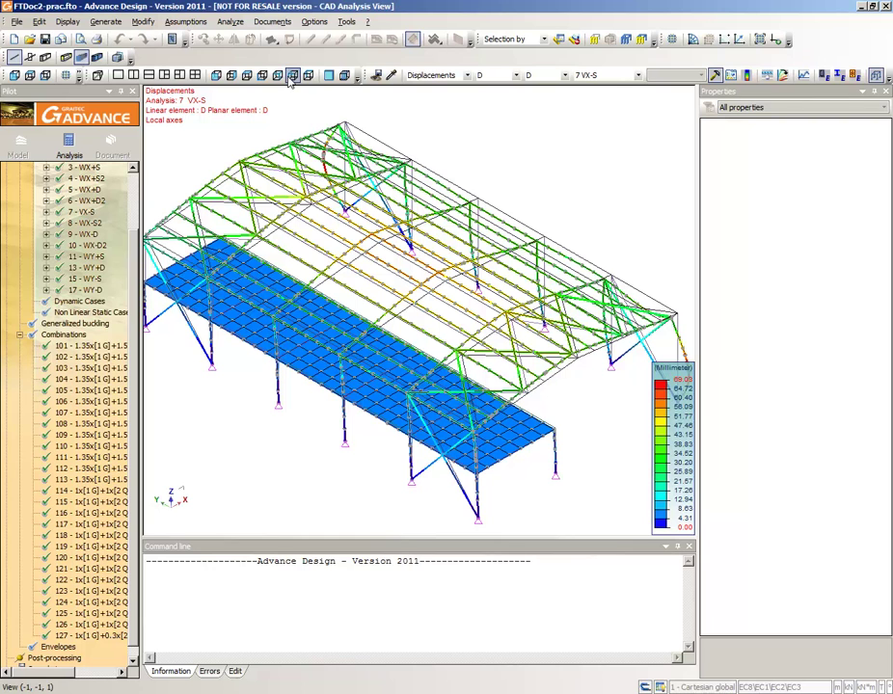
Step: Show the My forces on the linear elements for load case 1 G
{"action": "left_click", "coordinate": [637, 75]}
{"action": "scroll", "coordinate": [755, 109], "scroll_direction": "up", "scroll_amount": 5}
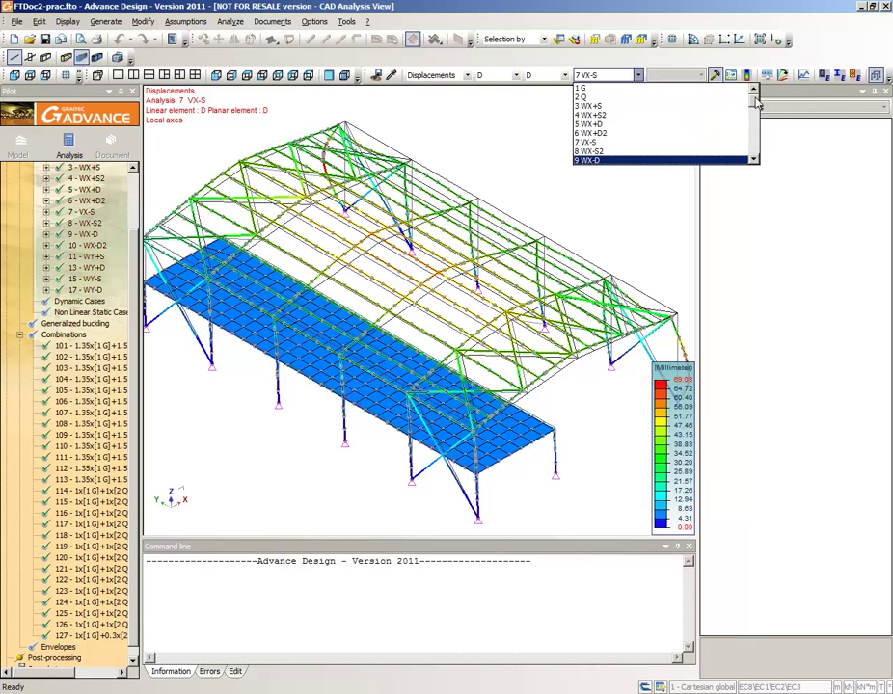
{"action": "left_click", "coordinate": [622, 89]}
{"action": "left_click", "coordinate": [465, 75]}
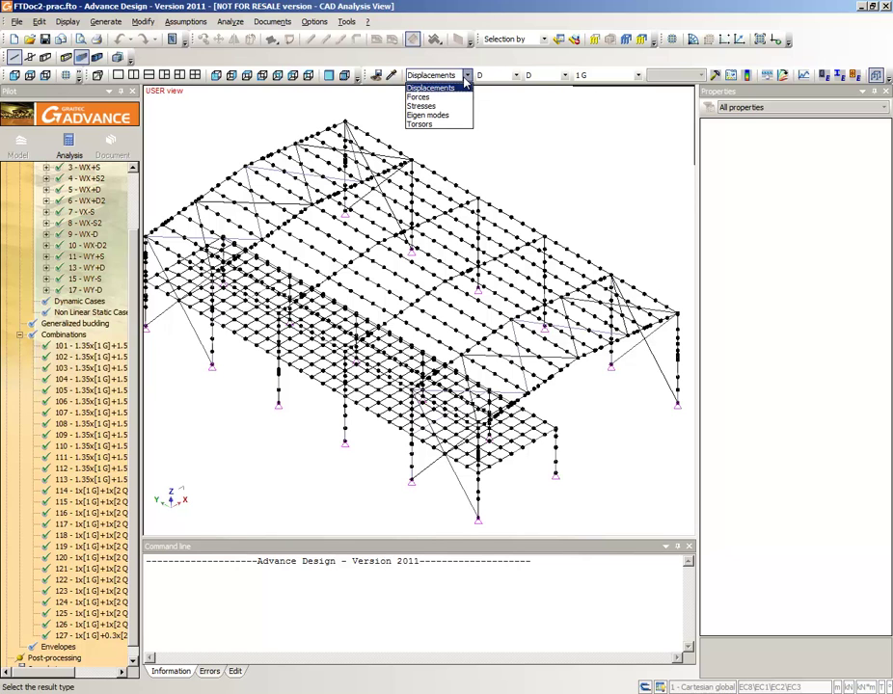
{"action": "left_click", "coordinate": [455, 97]}
{"action": "left_click", "coordinate": [516, 75]}
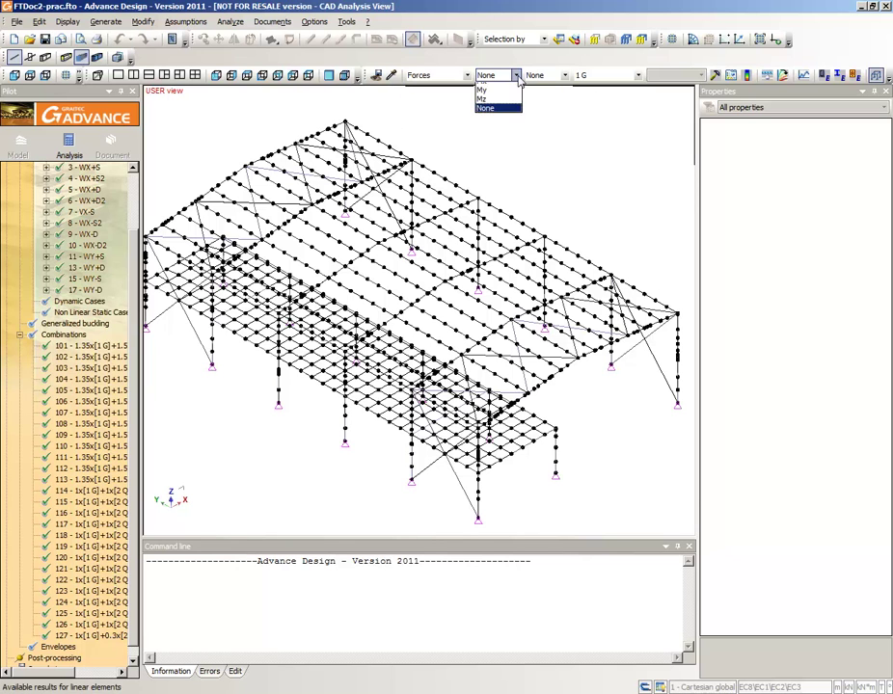
{"action": "left_click", "coordinate": [508, 126]}
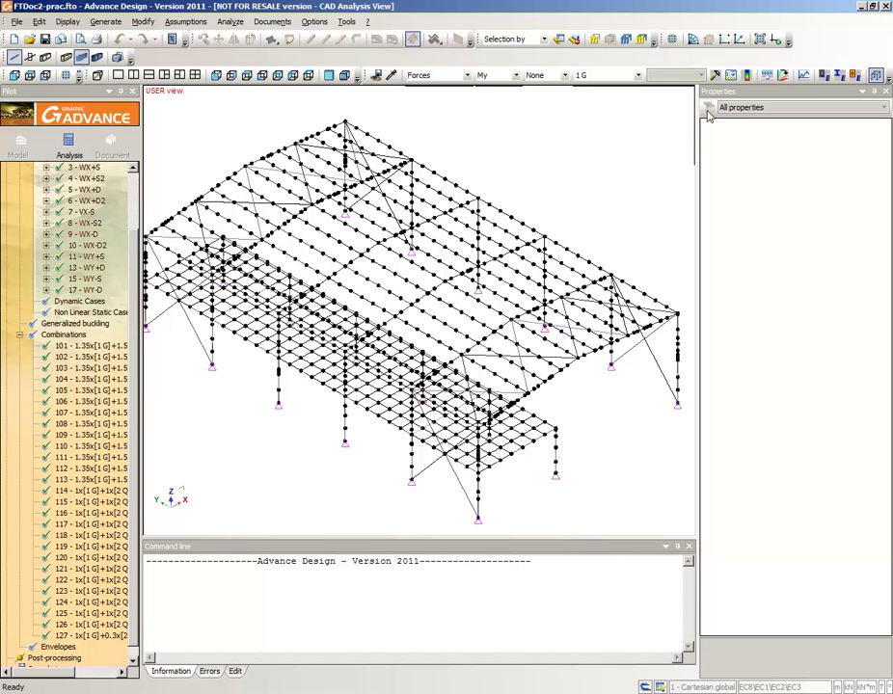
{"action": "left_click", "coordinate": [715, 77]}
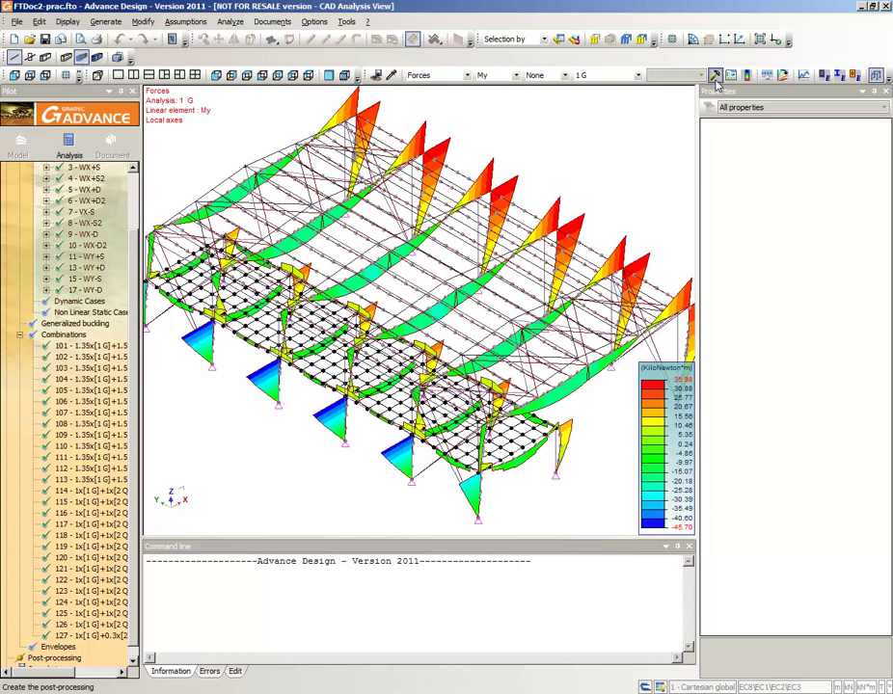
Step: Add the planar element moments Myy to the My force results for case 1 G
{"action": "left_click", "coordinate": [563, 77]}
{"action": "left_click", "coordinate": [566, 89]}
{"action": "left_click", "coordinate": [566, 89]}
{"action": "left_click", "coordinate": [566, 89]}
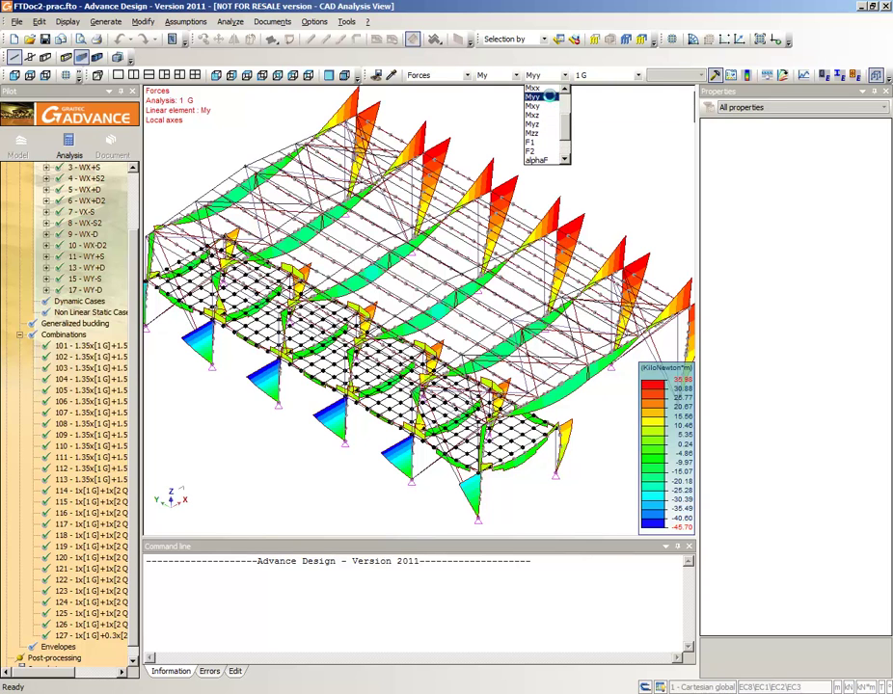
{"action": "left_click", "coordinate": [536, 89]}
{"action": "left_click", "coordinate": [714, 77]}
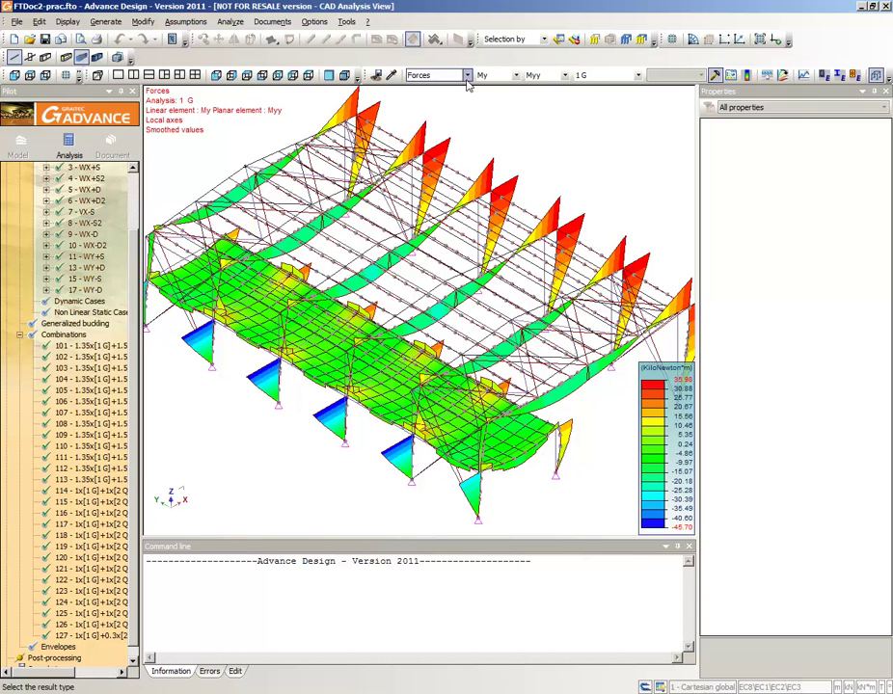
Step: Show the forces Fz on linear elements and Fzz on planar elements for case 1 G
{"action": "left_click", "coordinate": [516, 77]}
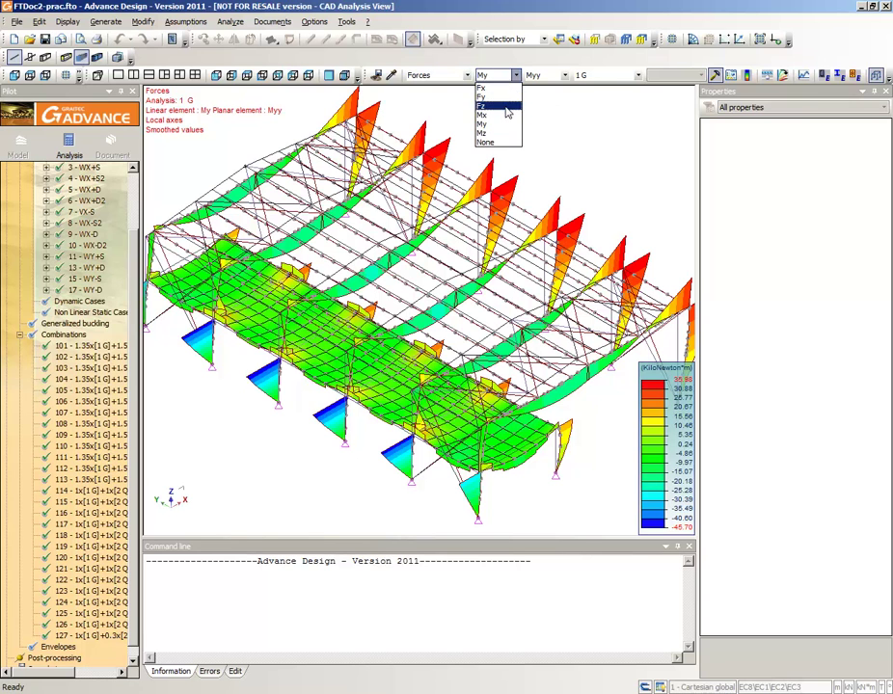
{"action": "left_click", "coordinate": [490, 96]}
{"action": "left_click", "coordinate": [565, 76]}
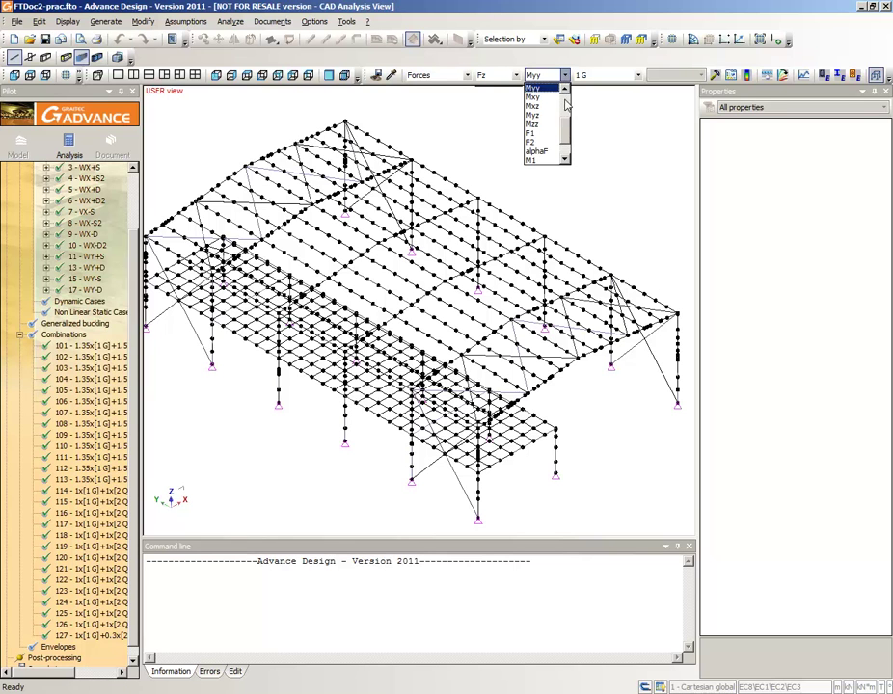
{"action": "scroll", "coordinate": [558, 129], "scroll_direction": "up", "scroll_amount": 2}
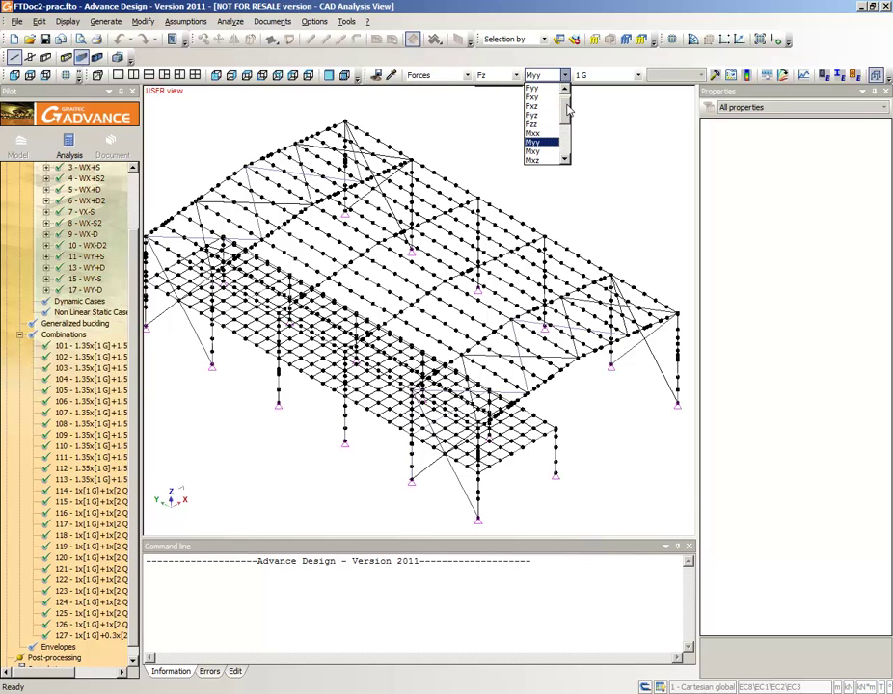
{"action": "left_click", "coordinate": [548, 126]}
{"action": "left_click", "coordinate": [714, 76]}
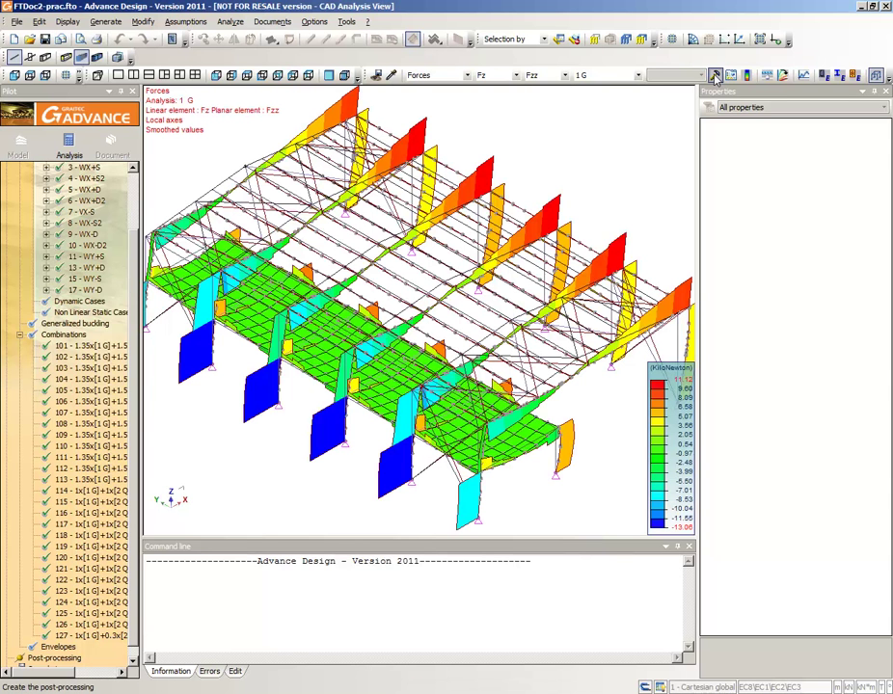
Step: Show the stresses Sxx on linear elements and sxx_sup on planar elements for case 1 G
{"action": "left_click", "coordinate": [467, 75]}
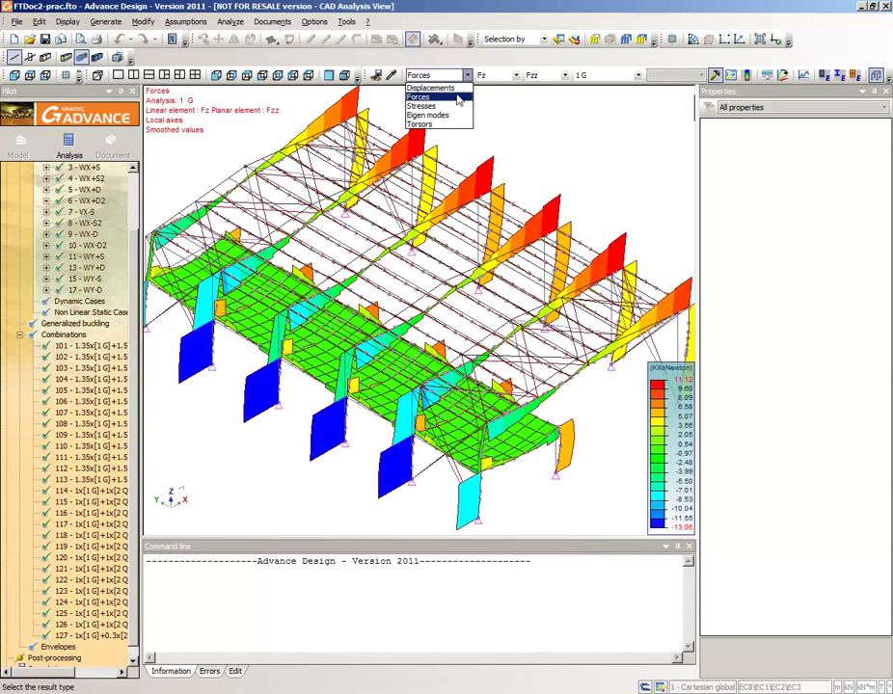
{"action": "left_click", "coordinate": [457, 106]}
{"action": "left_click", "coordinate": [515, 75]}
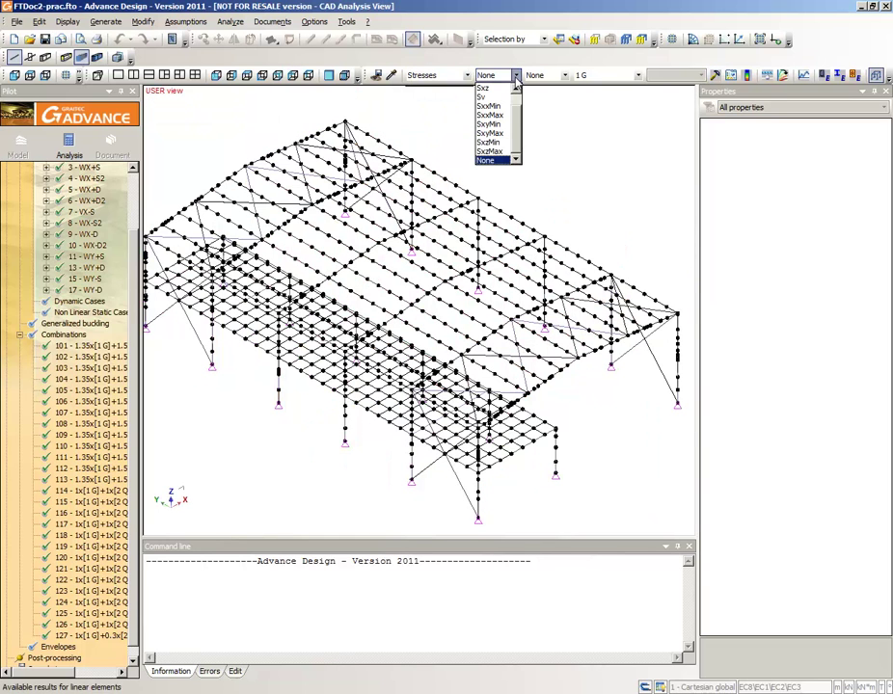
{"action": "scroll", "coordinate": [502, 106], "scroll_direction": "up", "scroll_amount": 3}
{"action": "left_click", "coordinate": [484, 87]}
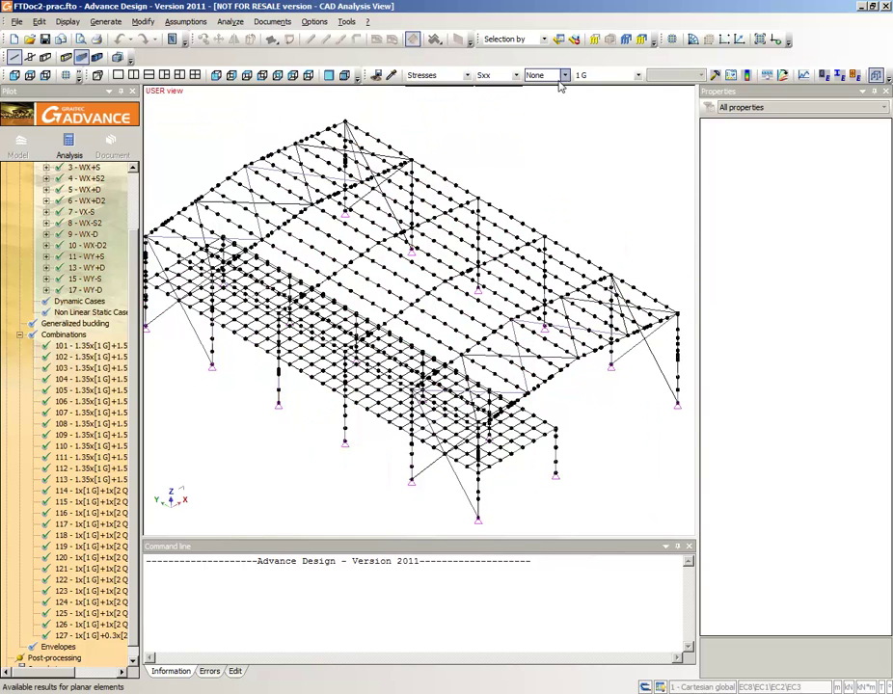
{"action": "left_click", "coordinate": [564, 76]}
{"action": "scroll", "coordinate": [554, 107], "scroll_direction": "up", "scroll_amount": 5}
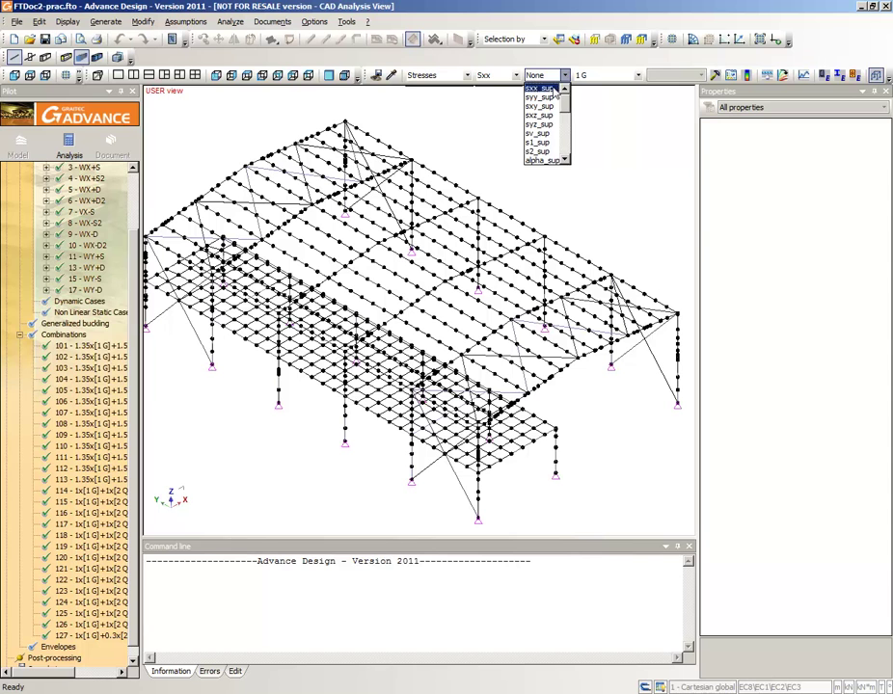
{"action": "left_click", "coordinate": [545, 87]}
{"action": "left_click", "coordinate": [715, 74]}
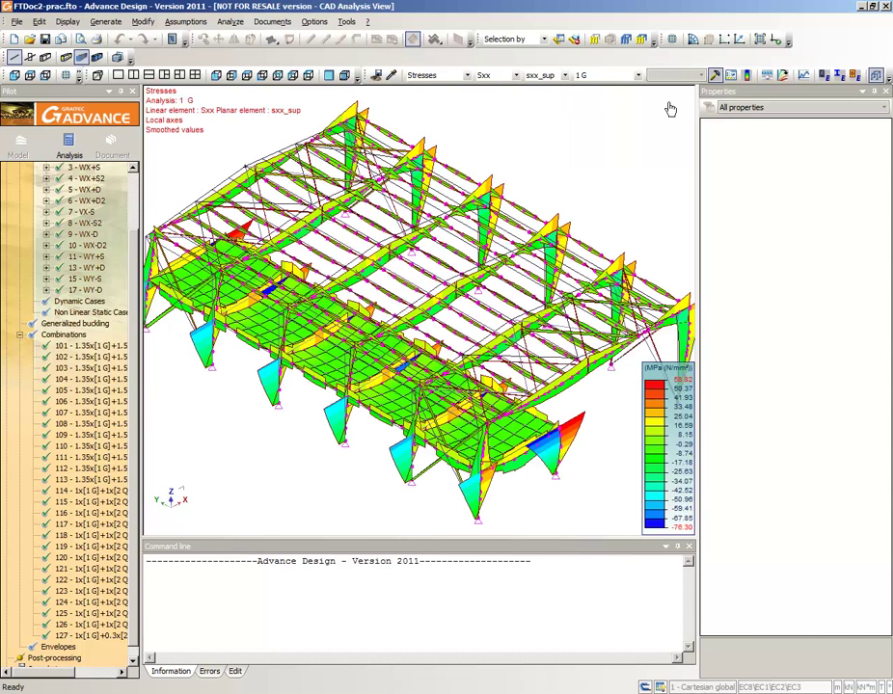